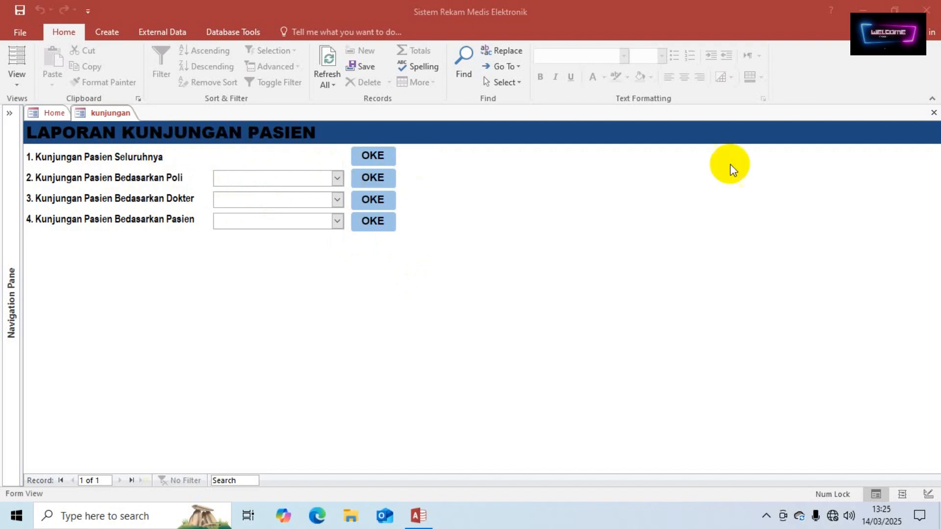
Step: Close the kunjungan report form and review the Transaksi, Process and Entry Master pages of the main form
left_click(933, 113)
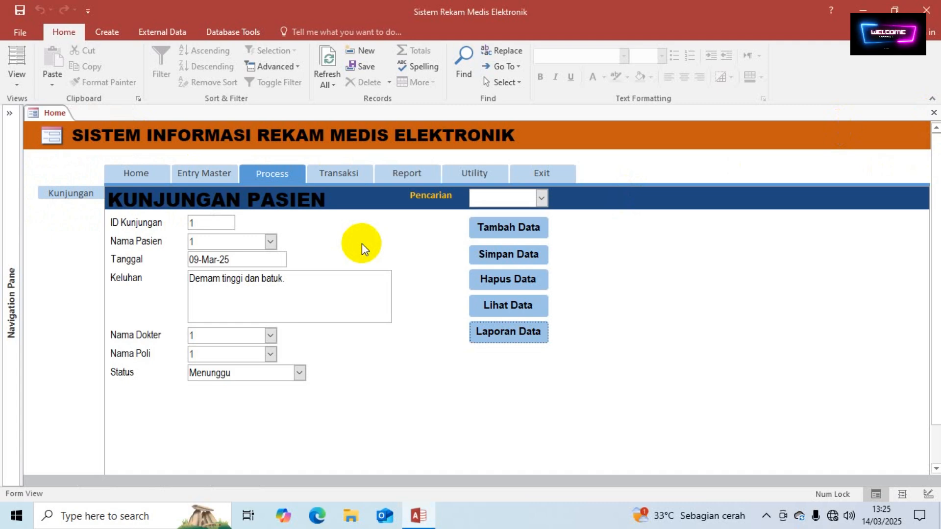
left_click(345, 176)
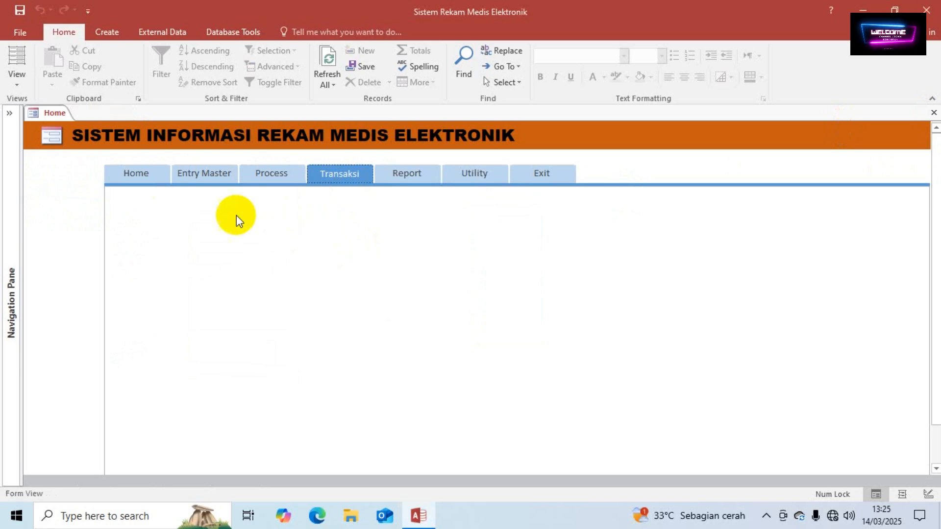
left_click(273, 178)
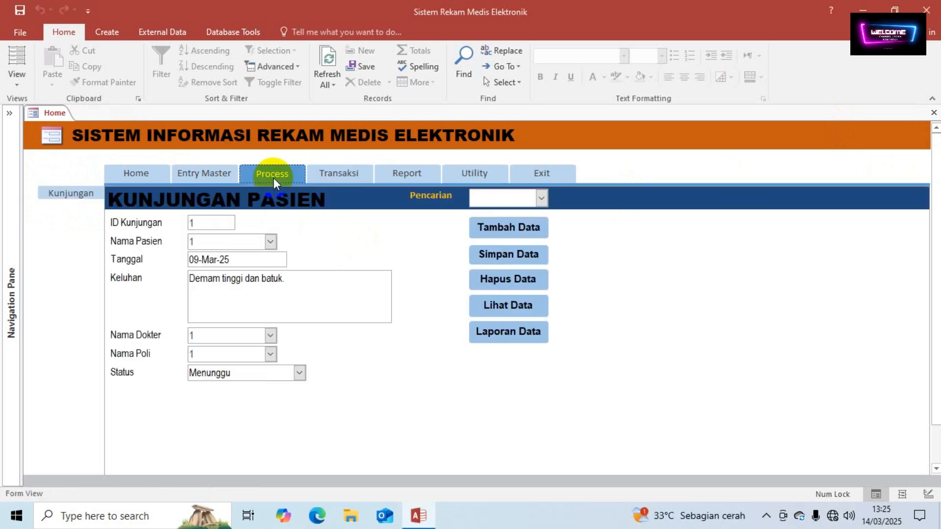
left_click(220, 175)
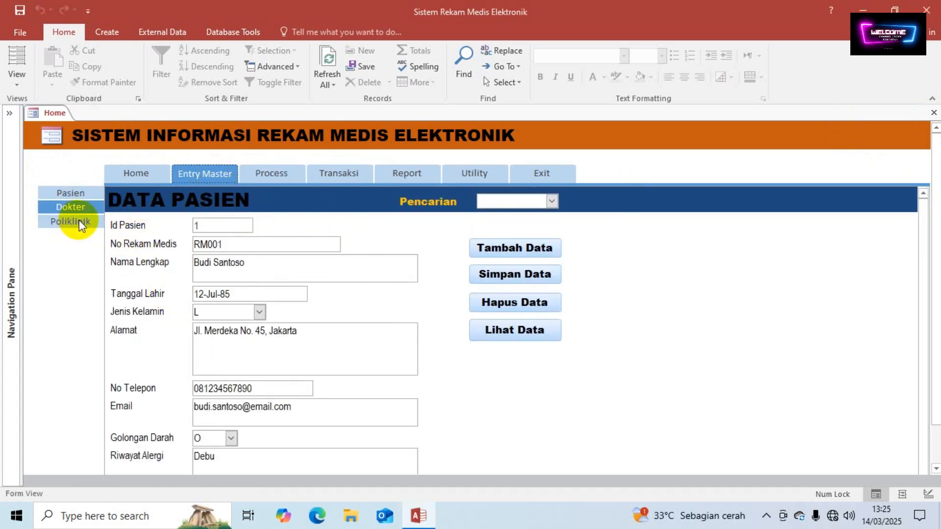
left_click(277, 179)
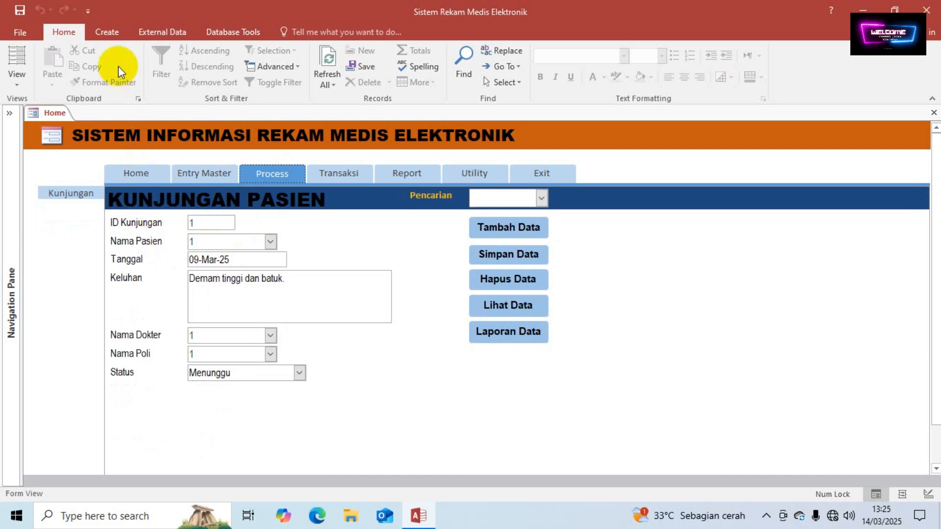
Step: Create a new table, save it as obat and open it in Design View
left_click(104, 34)
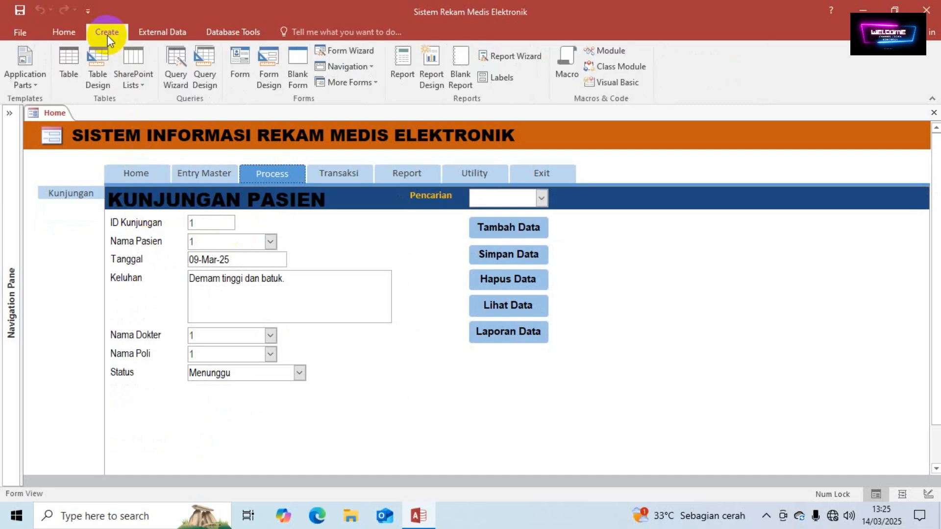
left_click(69, 58)
left_click(17, 84)
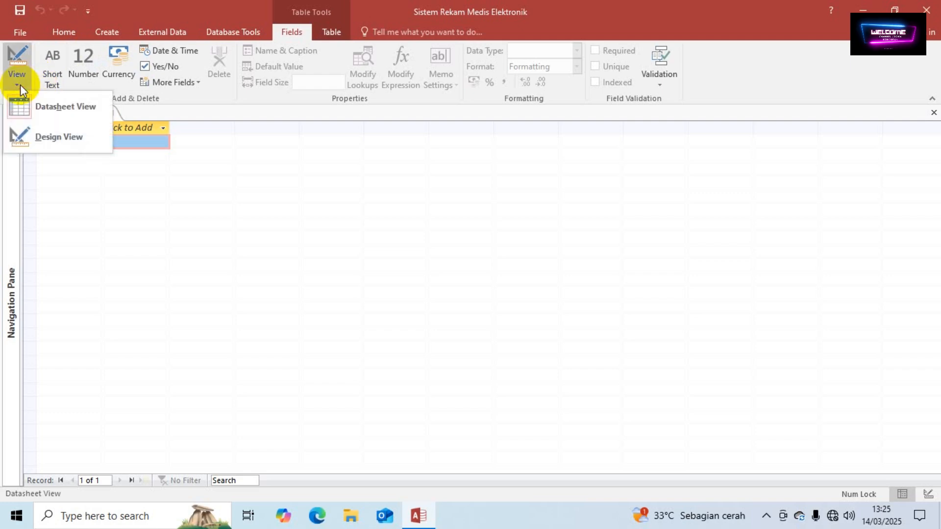
left_click(35, 136)
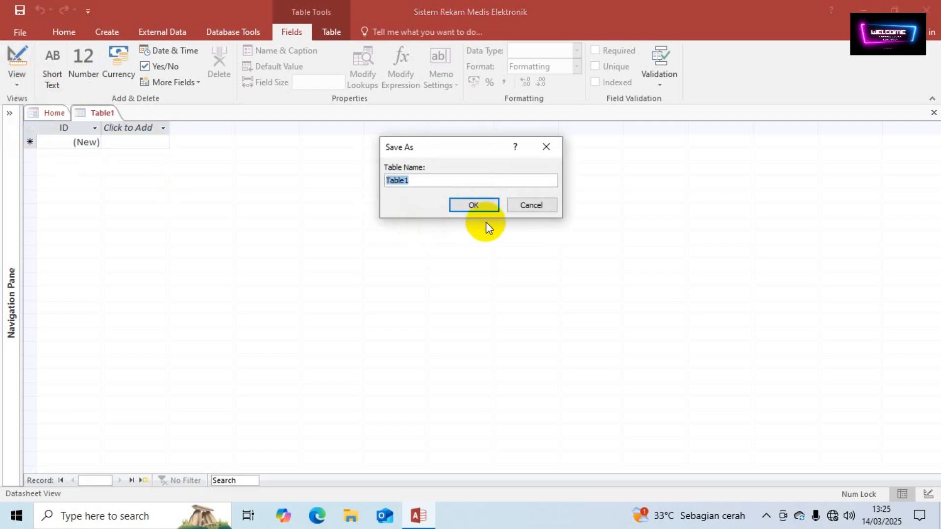
type("obat")
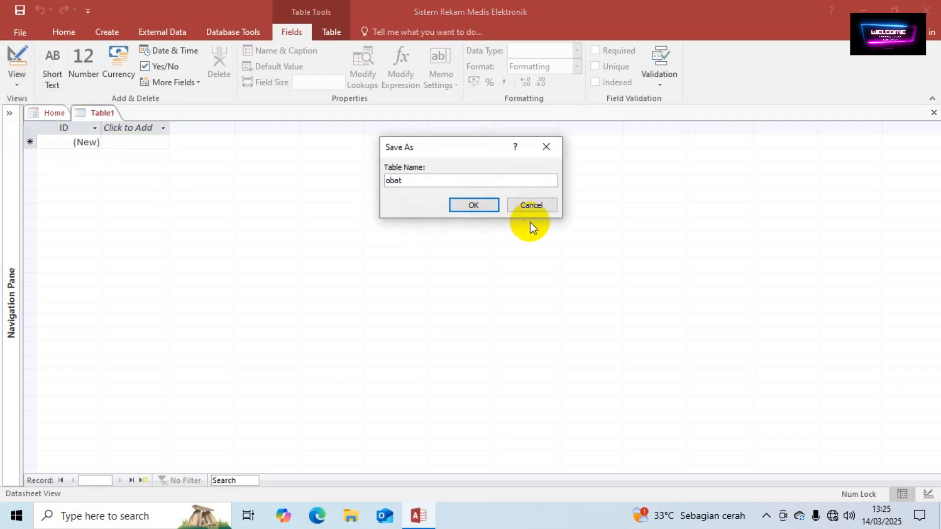
left_click(473, 206)
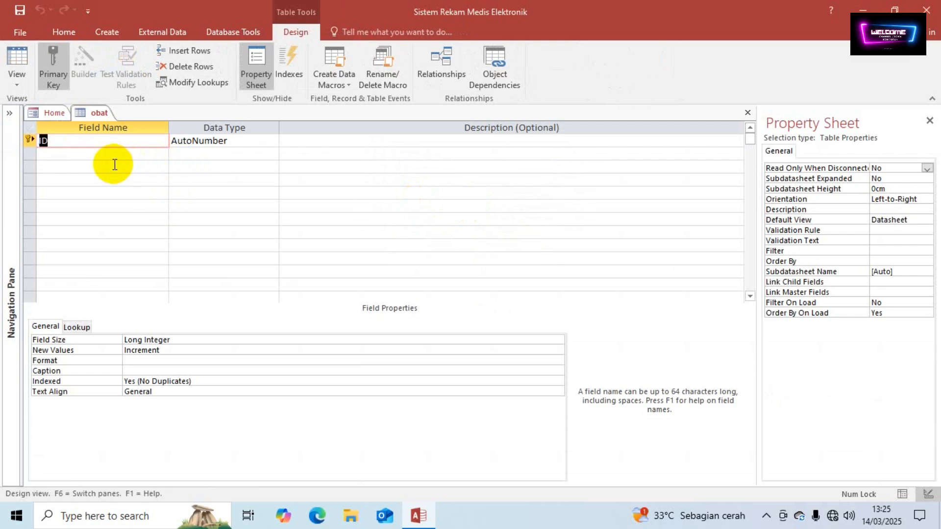
Step: Rename the table's AutoNumber primary key field as id_obat
type("id")
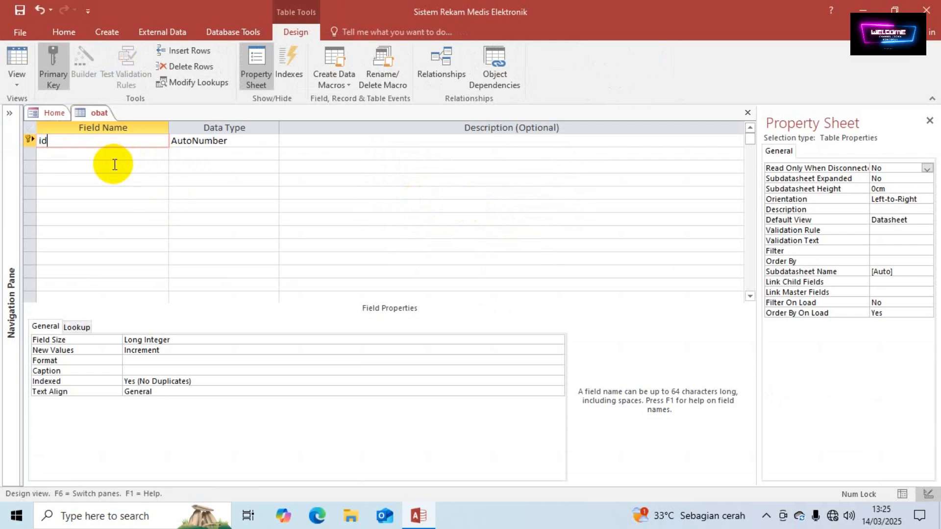
type("_obat")
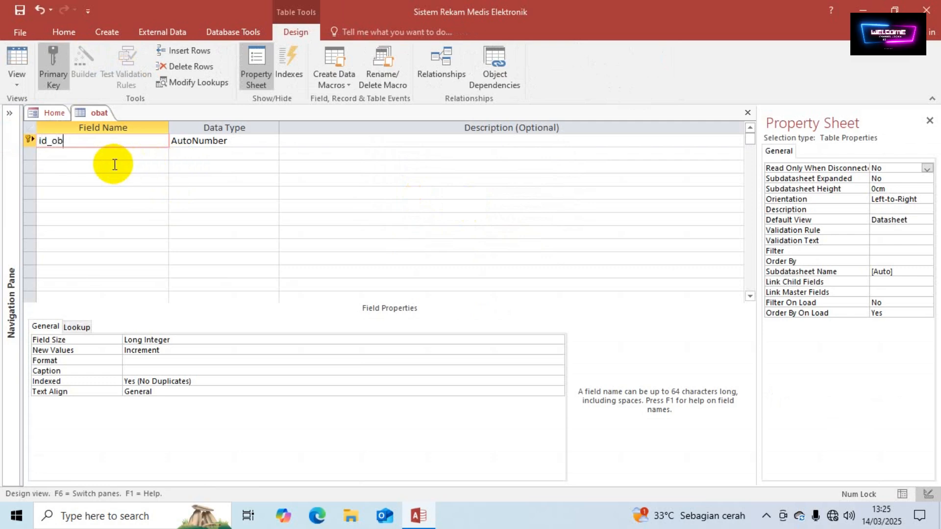
left_click(237, 141)
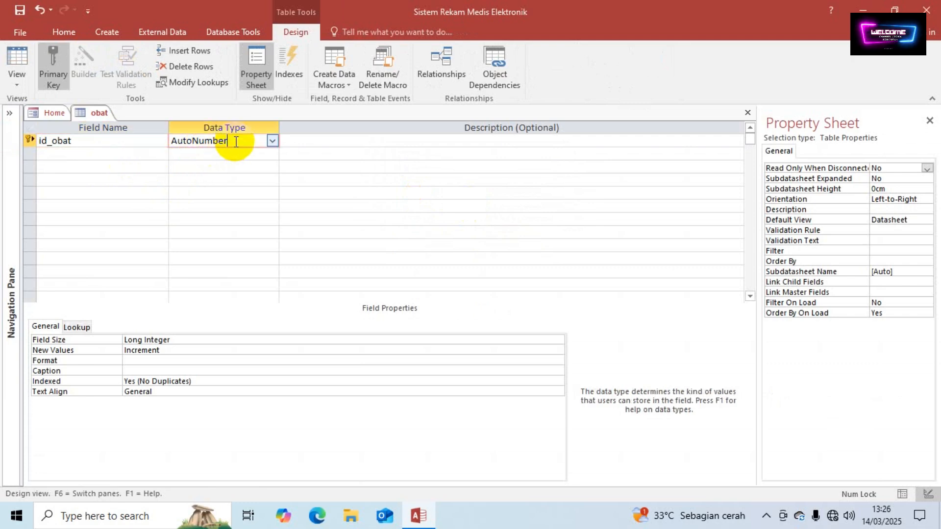
Step: Add a nama_obat field with the Short Text data type and a field size of 100
left_click(101, 156)
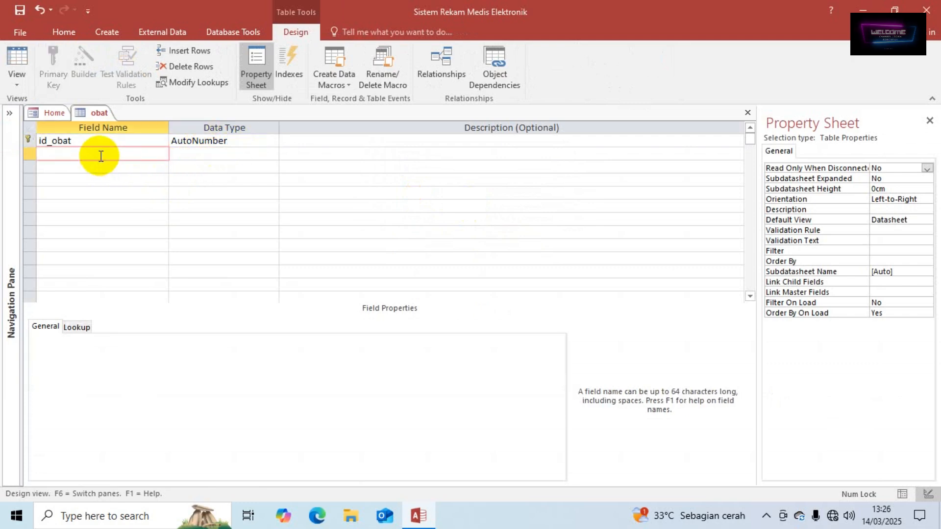
type("nama")
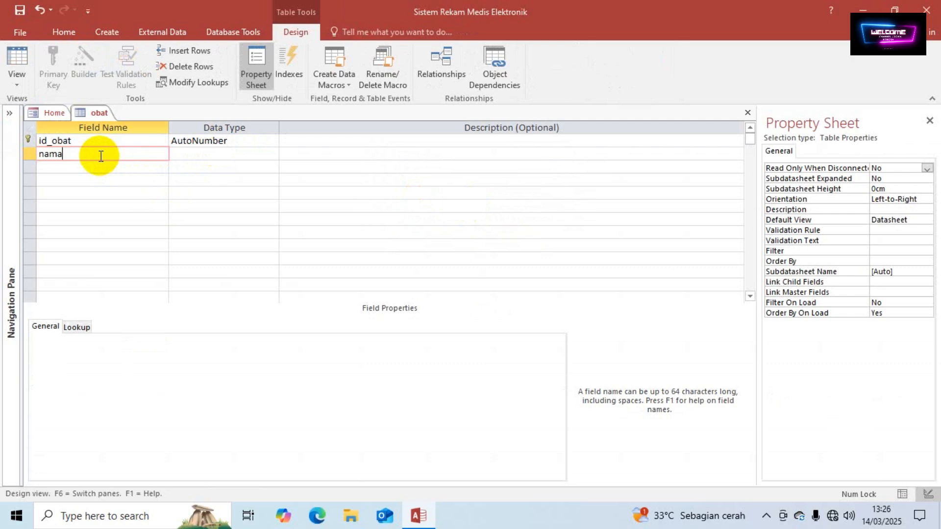
type("_obat")
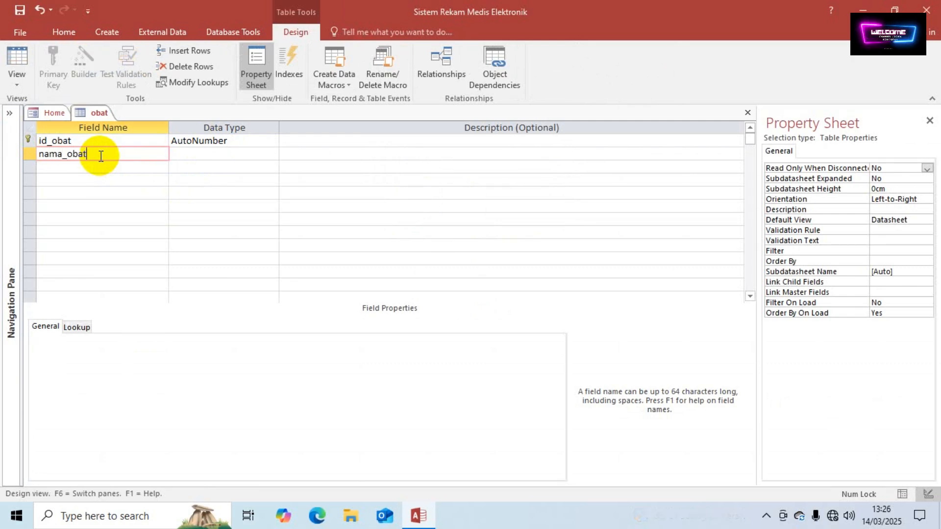
key("Tab")
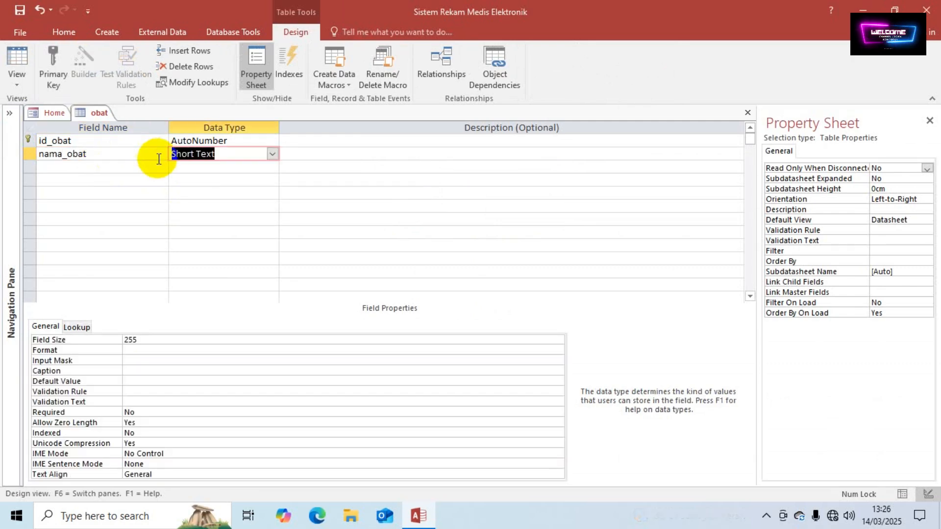
double_click(137, 340)
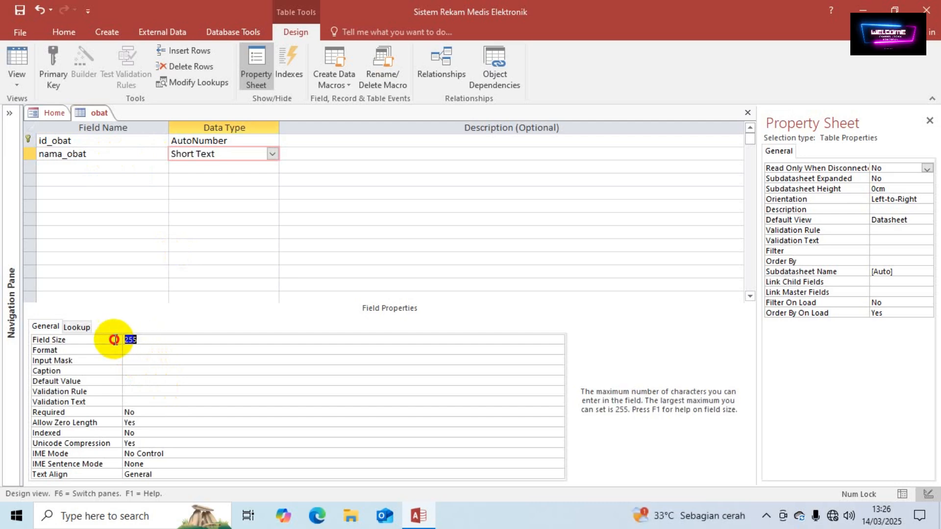
type("10")
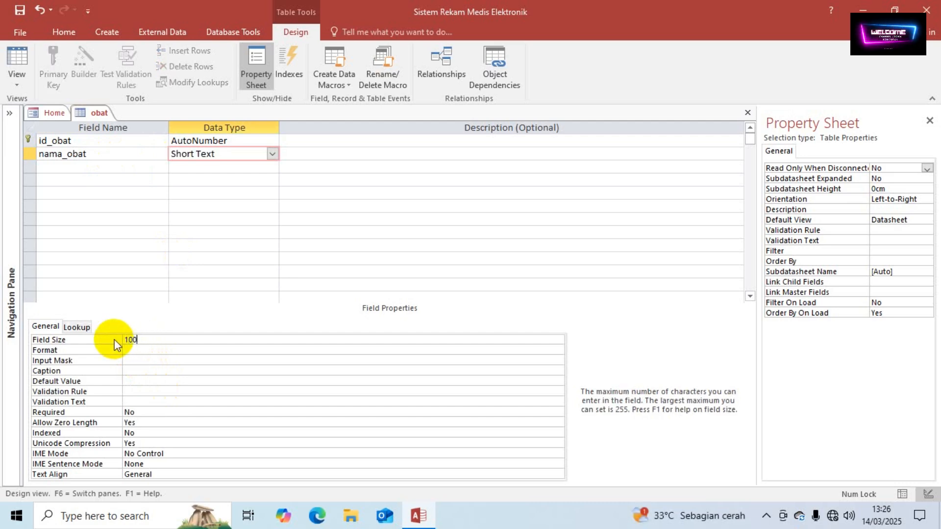
type("0")
Step: Add a deskripsi field below nama_obat with the Long Text data type
left_click(63, 167)
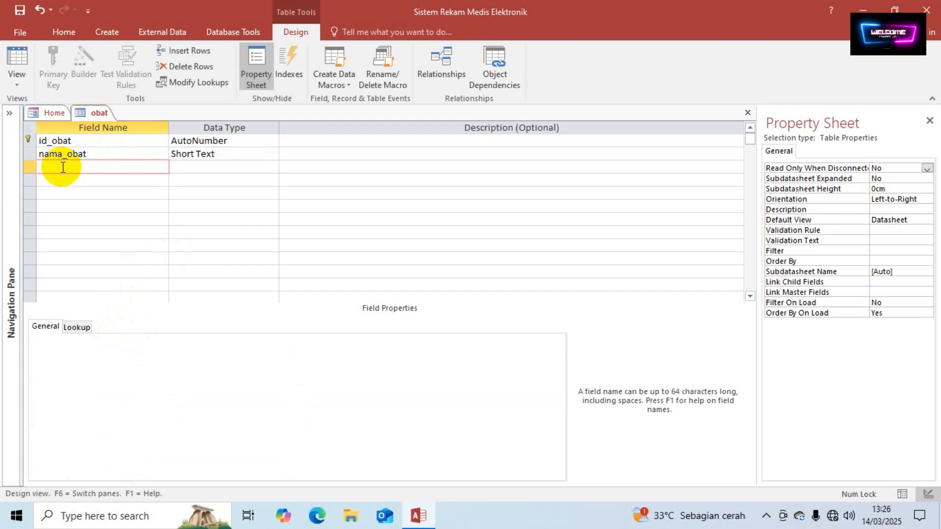
type("deskrips")
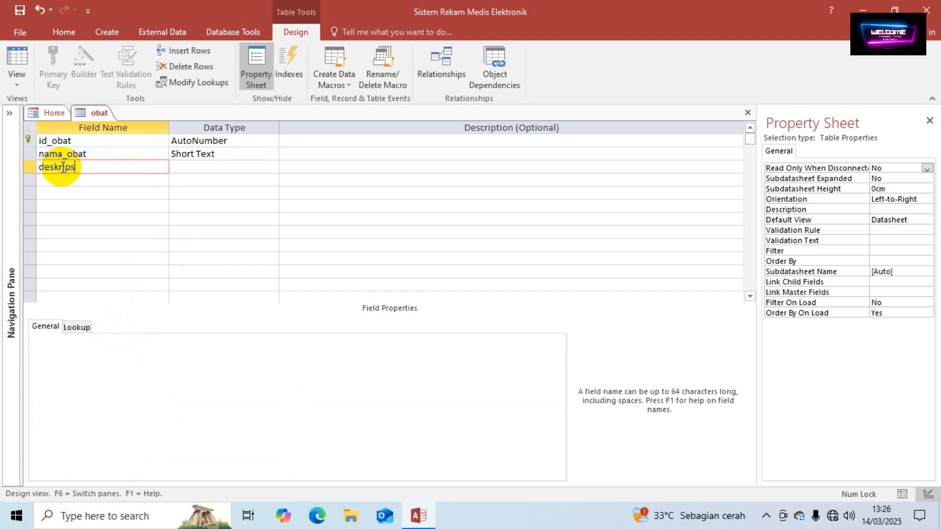
type("i")
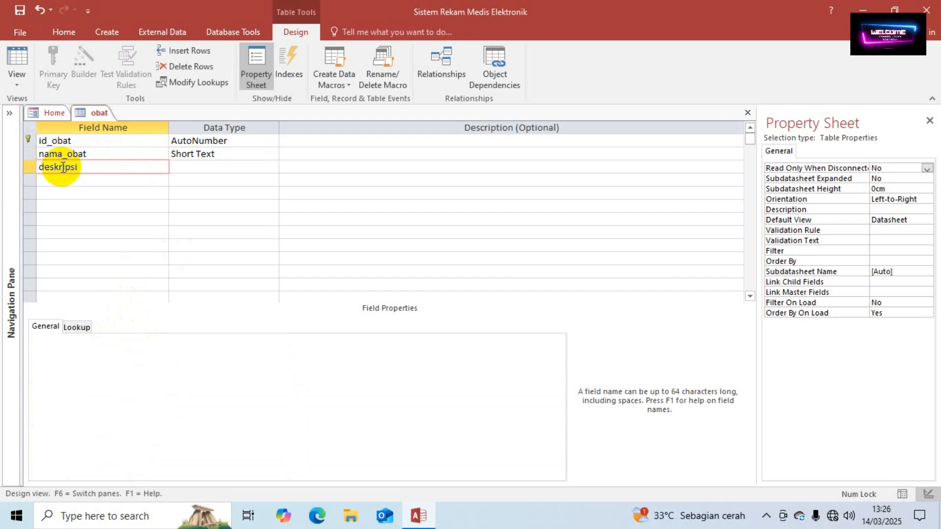
left_click(202, 169)
left_click(273, 169)
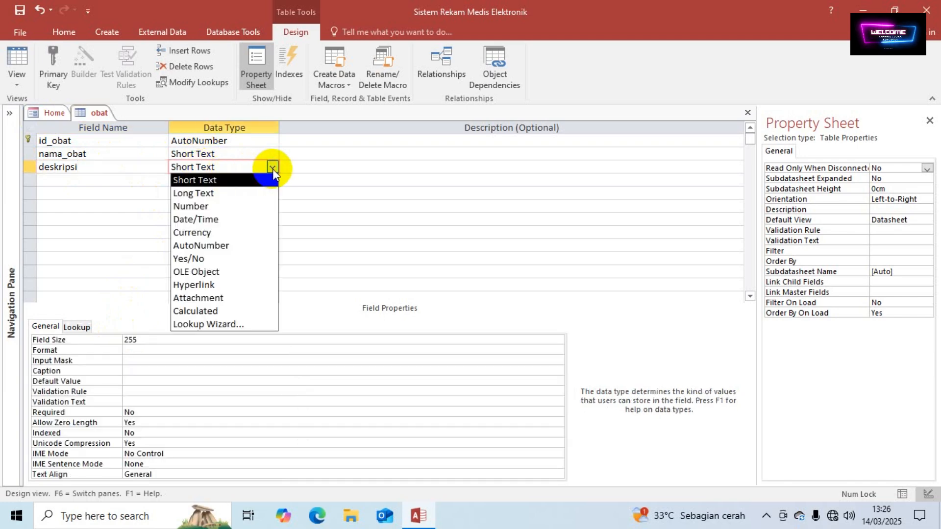
left_click(222, 193)
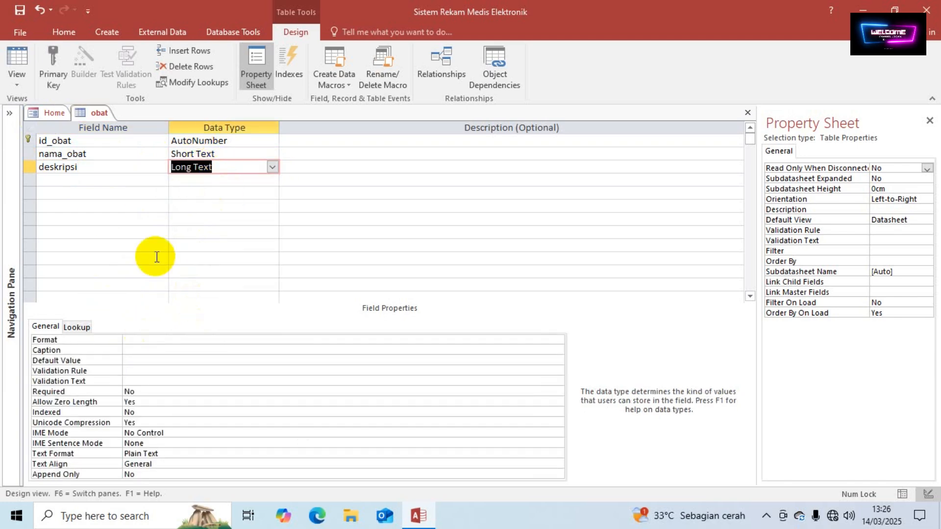
Step: Add a stok field with the Number data type and set its field size to Integer
left_click(77, 181)
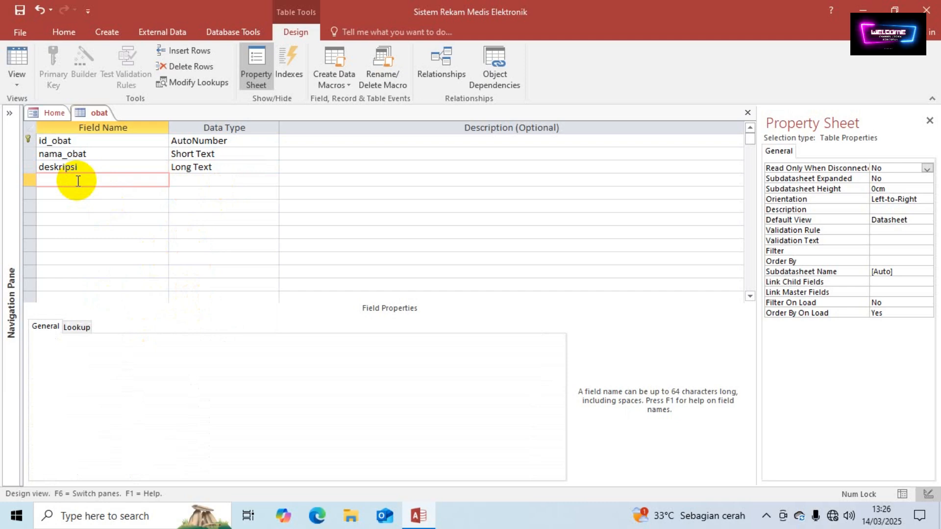
type("s")
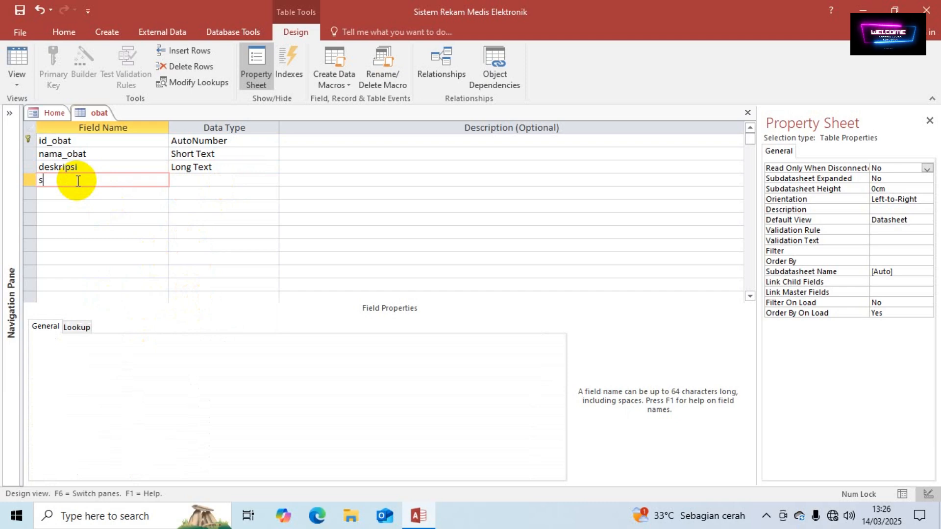
type("tok")
key("Tab")
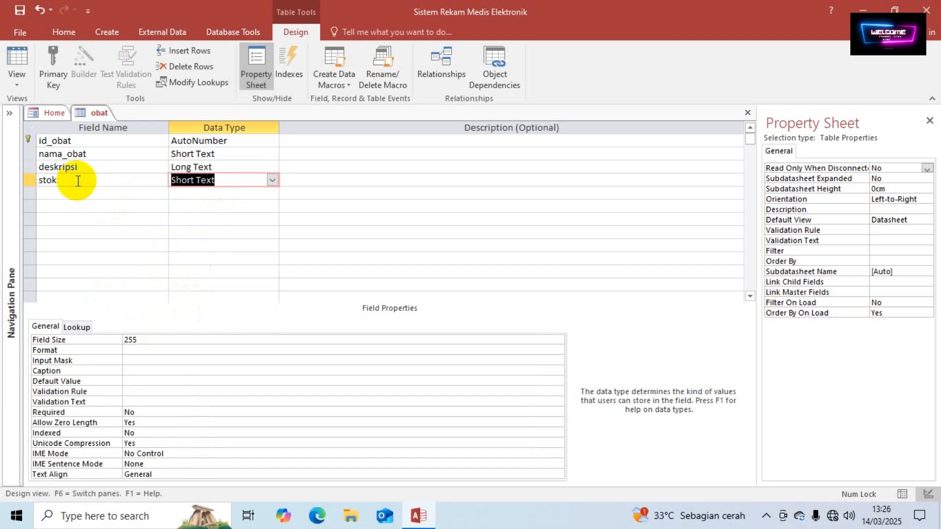
left_click(272, 179)
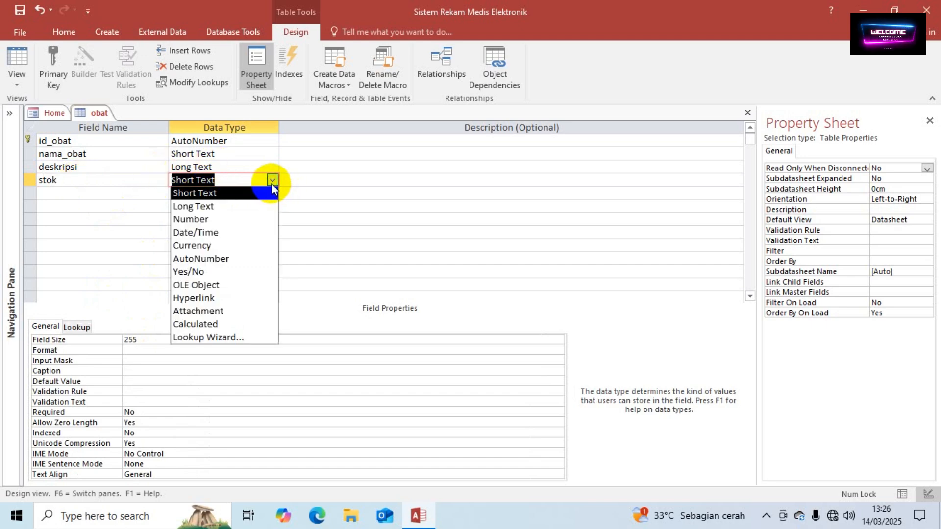
left_click(229, 219)
left_click(185, 340)
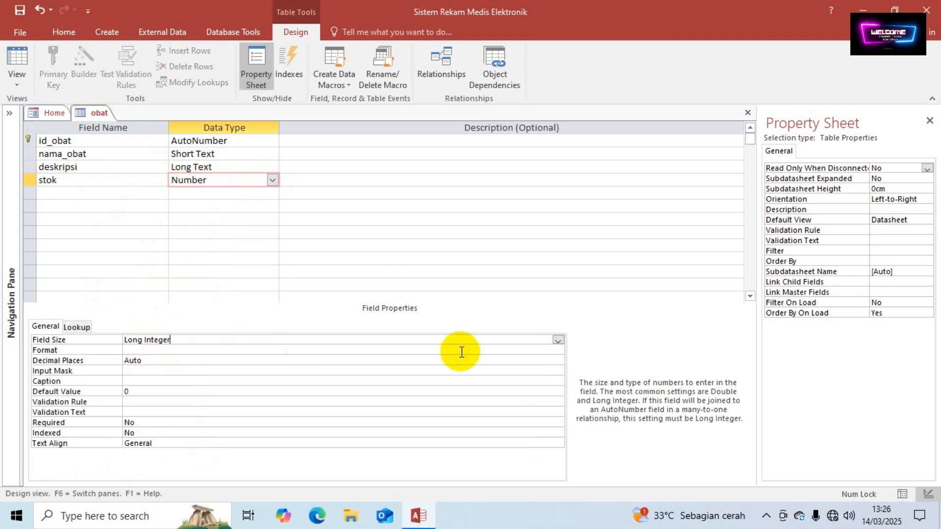
left_click(557, 339)
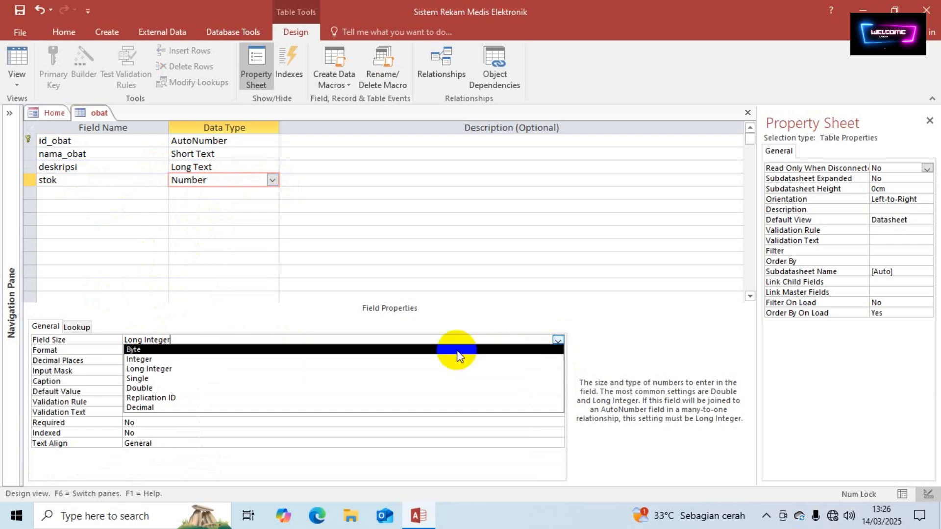
left_click(147, 359)
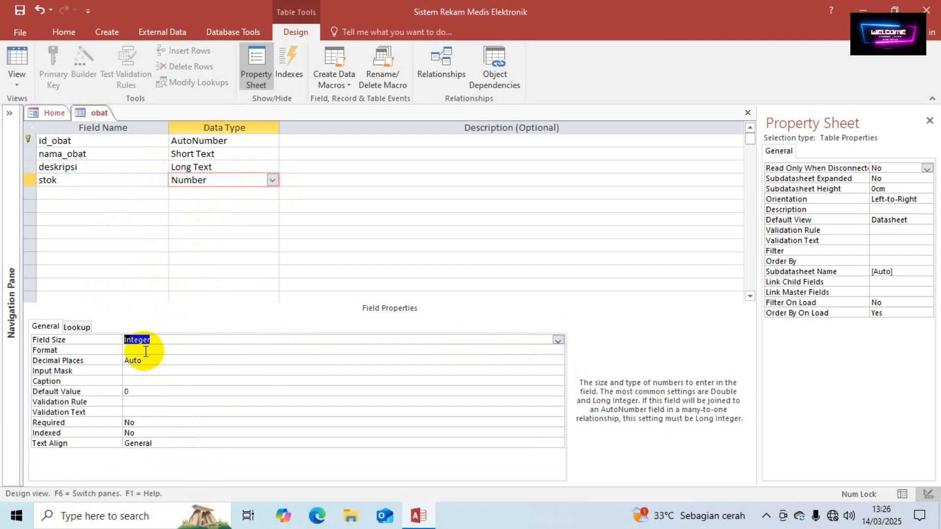
left_click(146, 351)
left_click(557, 350)
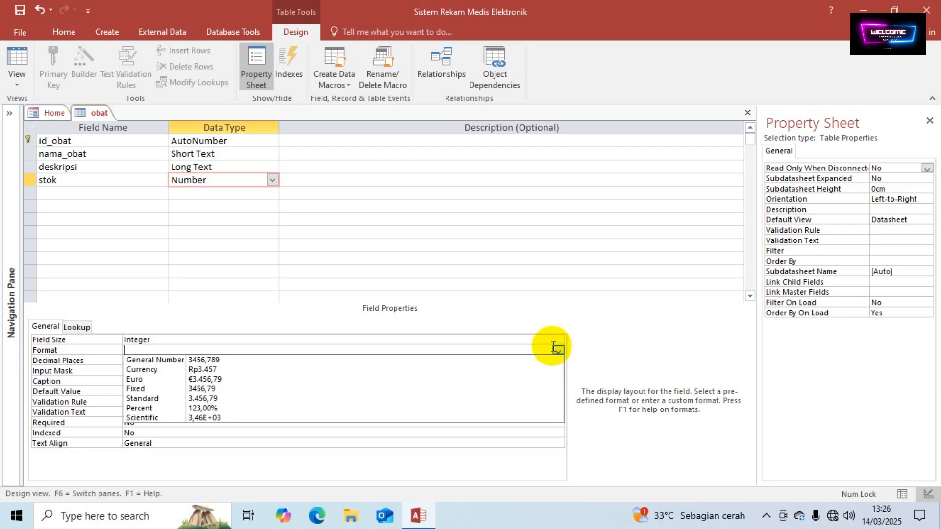
left_click(449, 257)
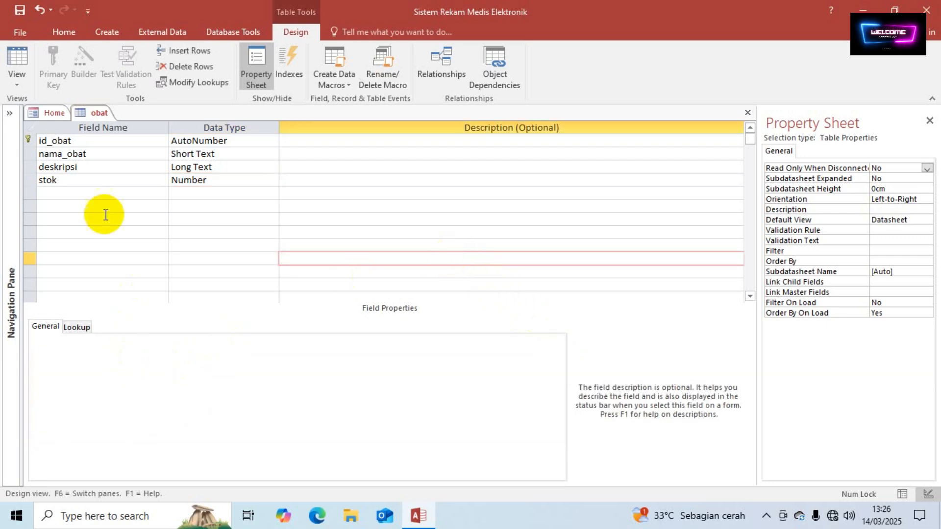
Step: Set the stok field's decimal places to 0
left_click(194, 180)
left_click(147, 360)
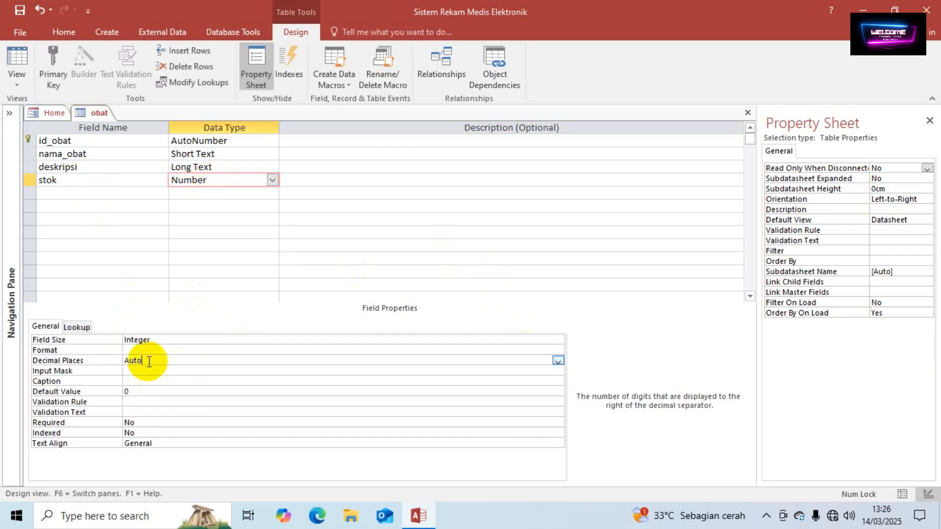
left_click(557, 361)
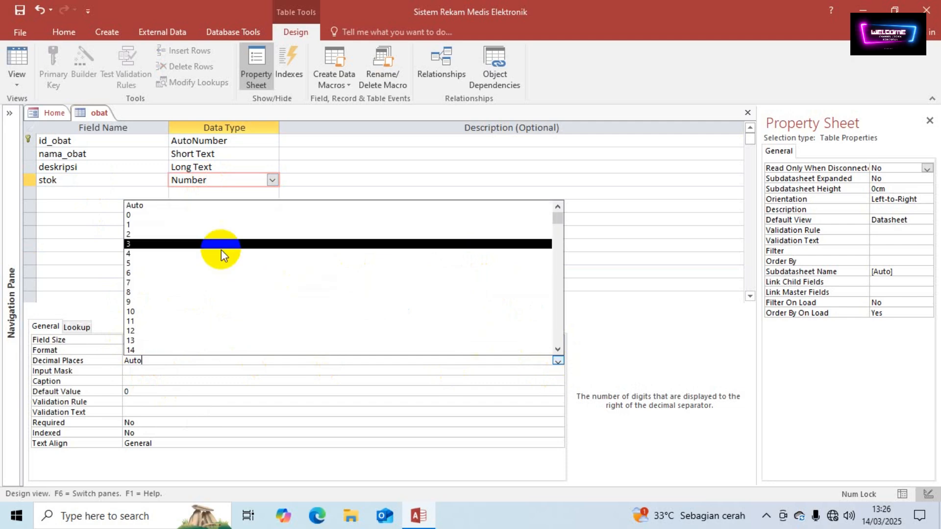
left_click(152, 216)
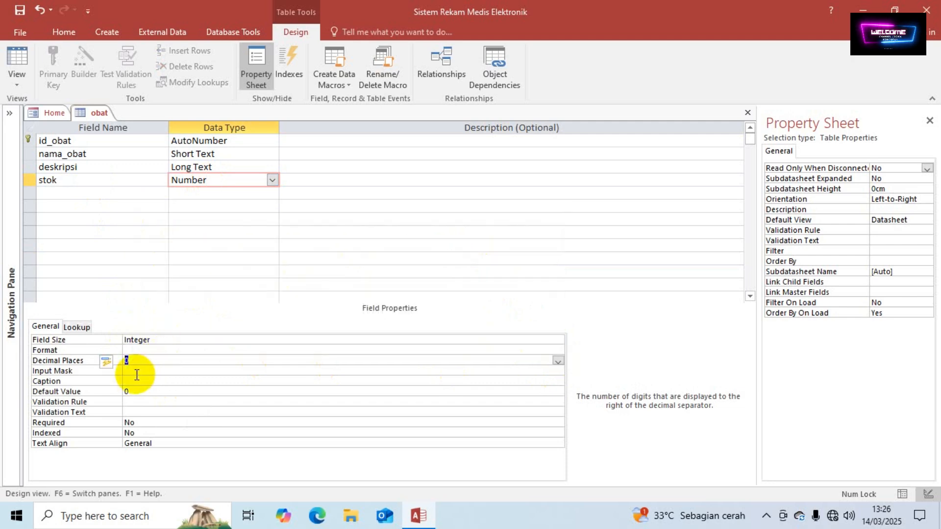
Step: Add a satuan field below stok with the Short Text data type and a field size of 30
left_click(54, 191)
type("sa")
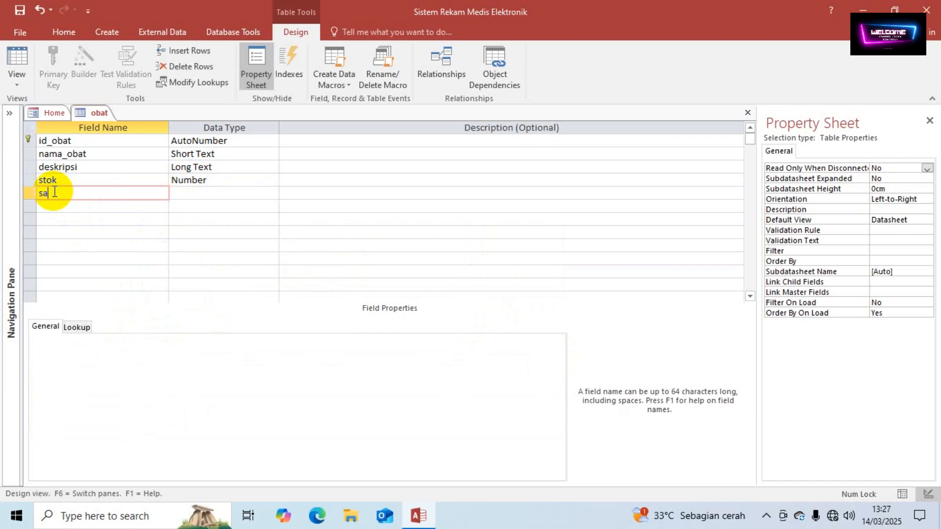
type("tuan")
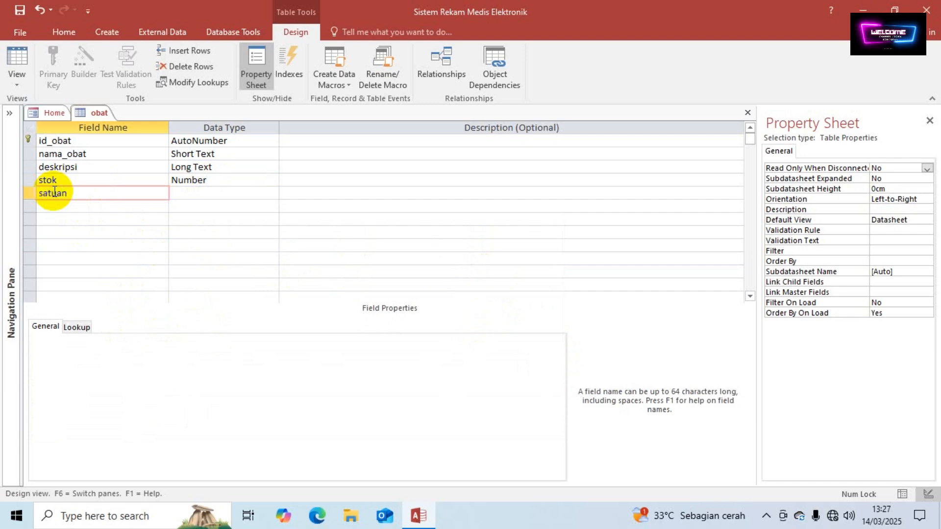
left_click(230, 193)
left_click(272, 193)
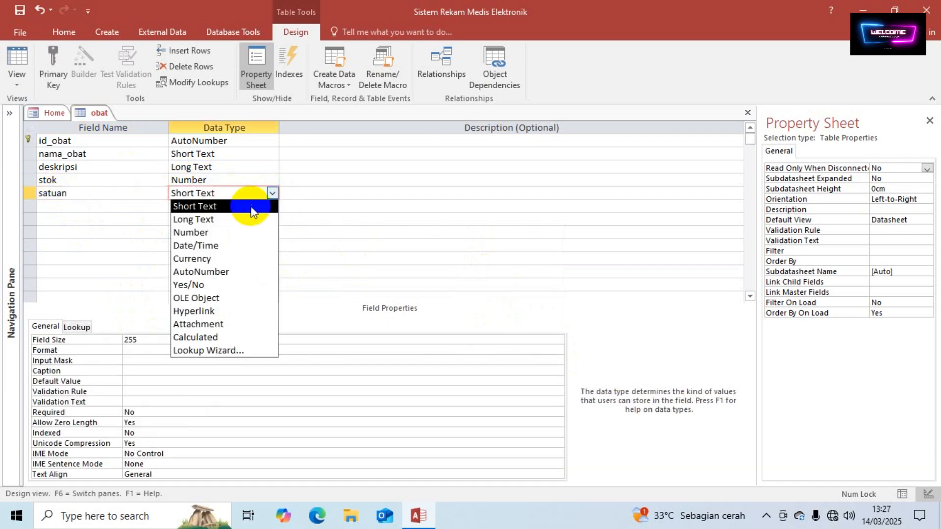
left_click(235, 207)
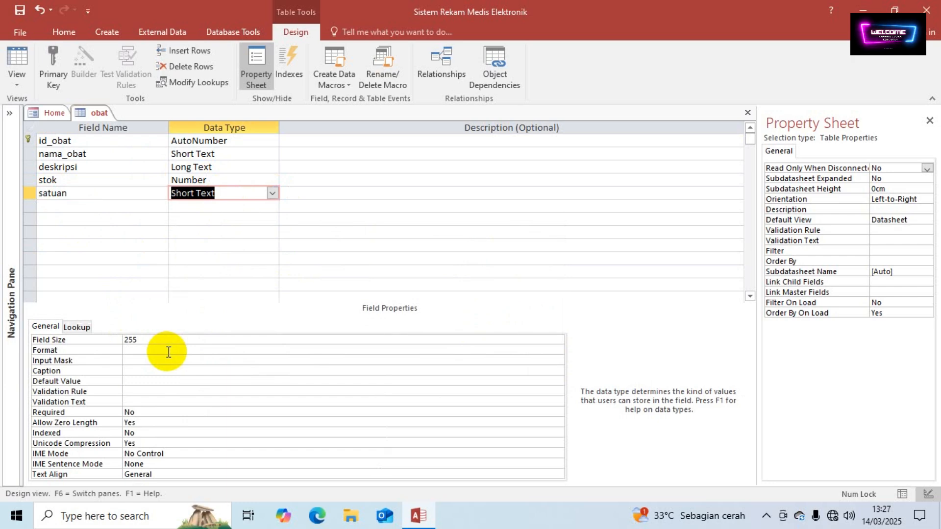
left_click(97, 342)
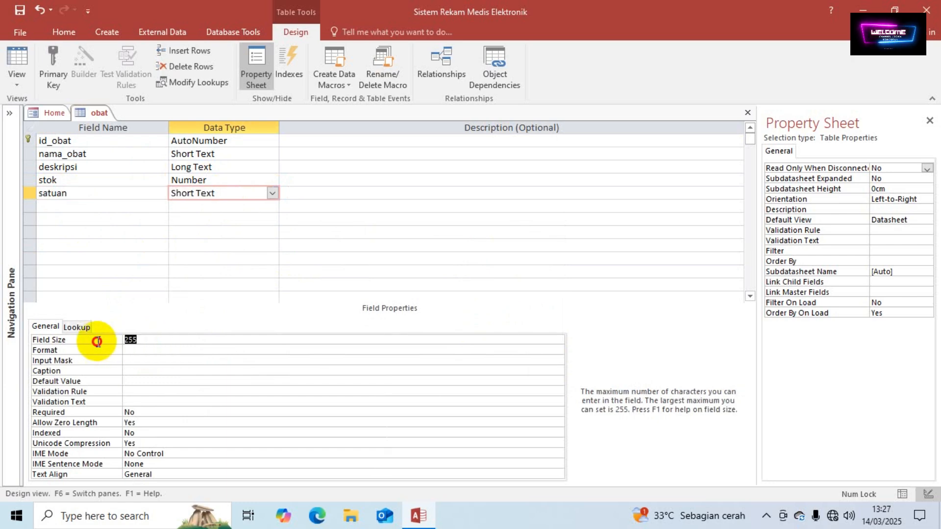
type("30")
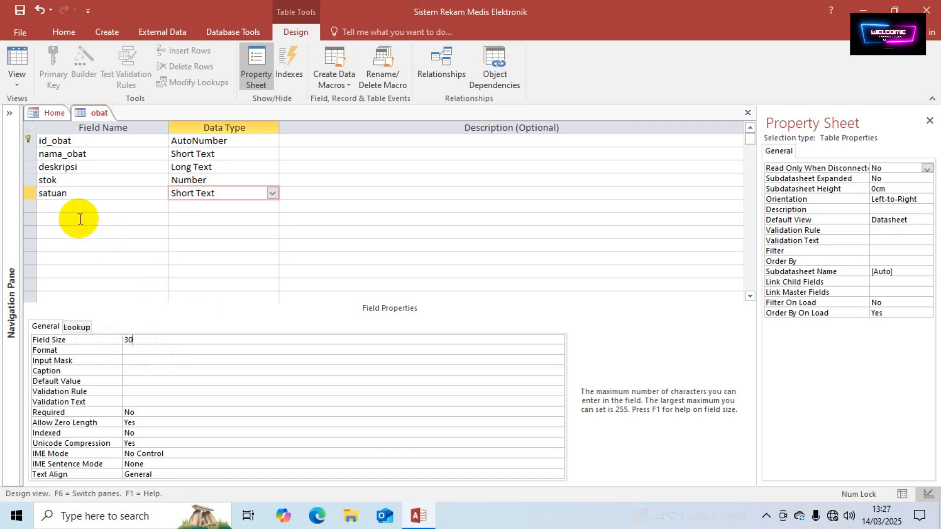
Step: Add a harga field below satuan with the Number data type and set its field size to Decimal
left_click(61, 206)
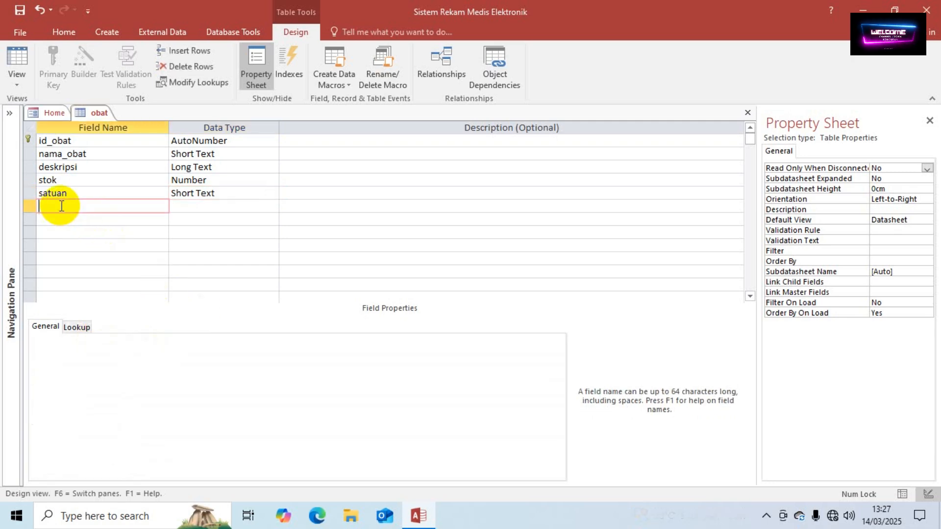
type("hara")
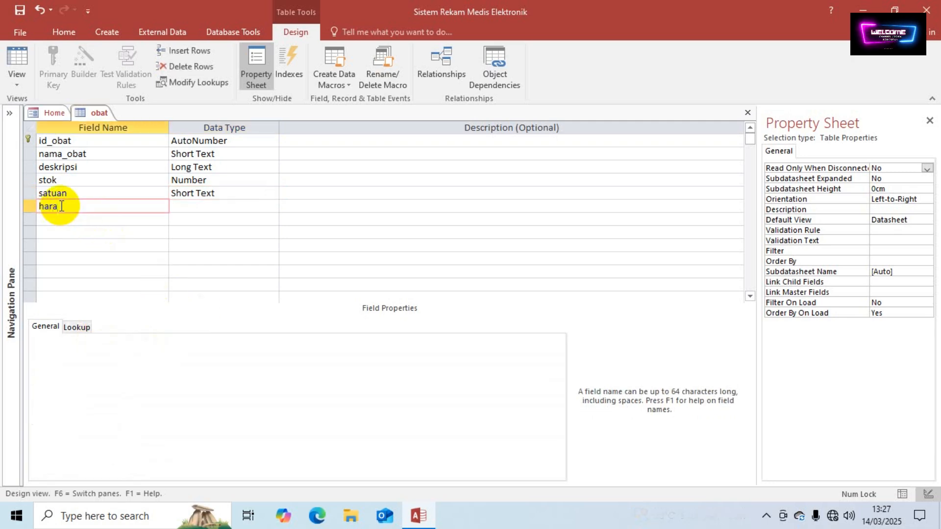
key("BackSpace")
type("ga")
key("Tab")
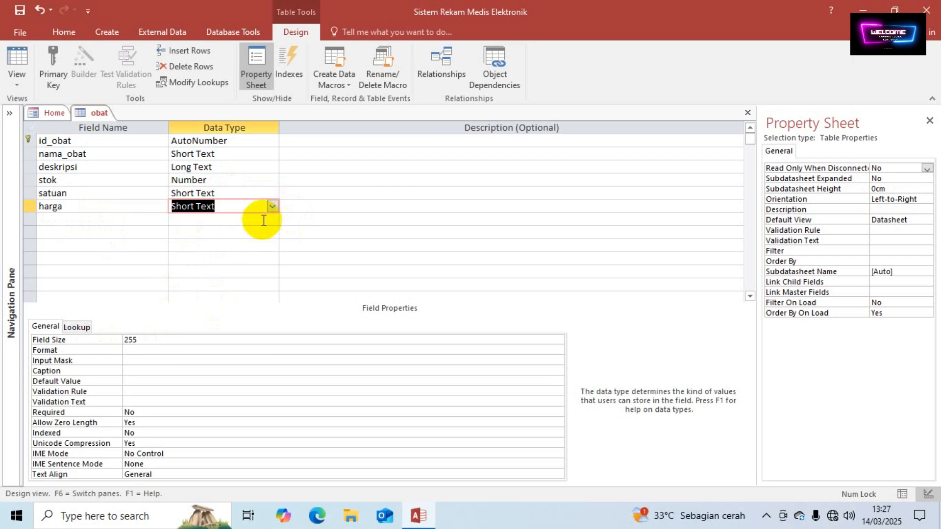
left_click(272, 207)
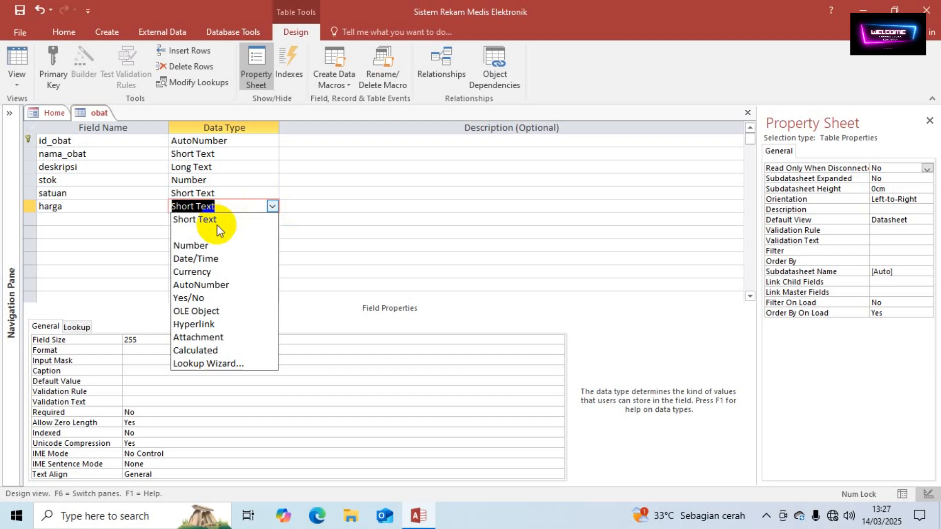
left_click(208, 246)
left_click(172, 339)
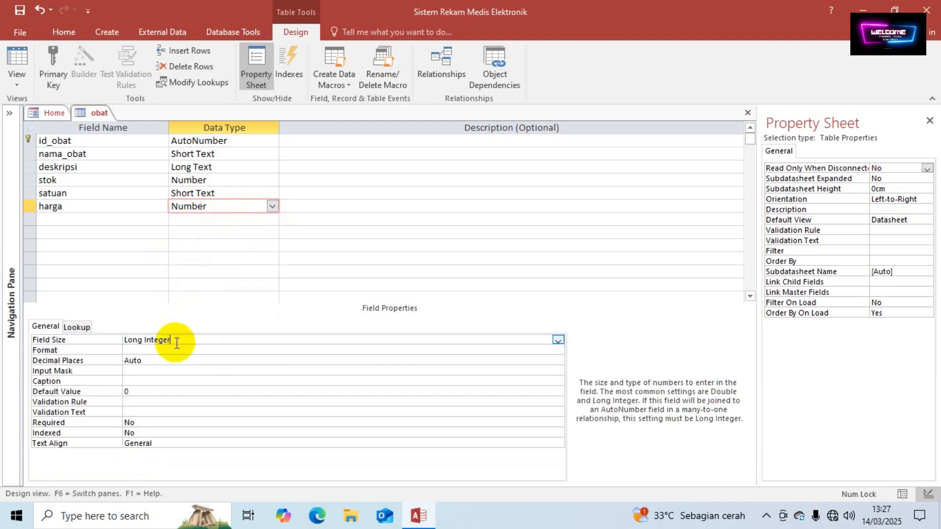
left_click(558, 342)
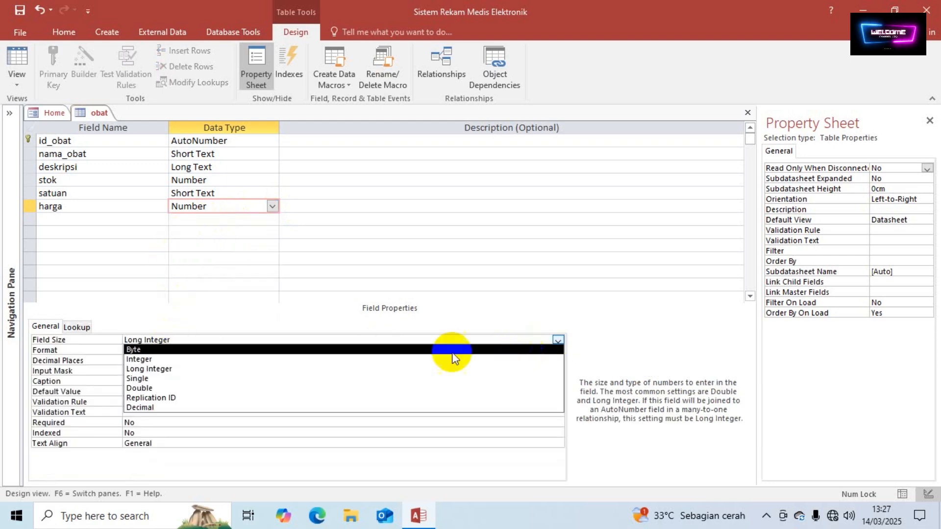
left_click(142, 407)
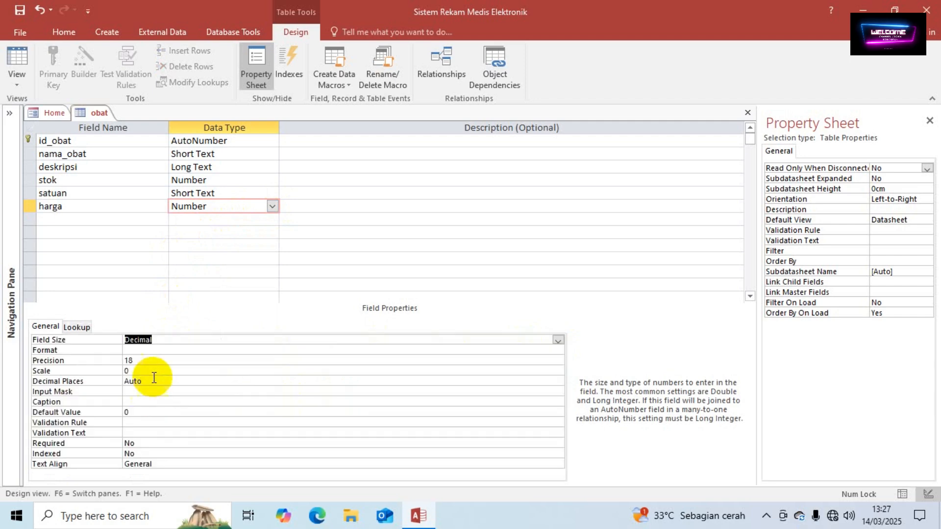
Step: Set the harga field's format to General Number with 0 decimal places, and save the table
left_click(133, 350)
left_click(558, 350)
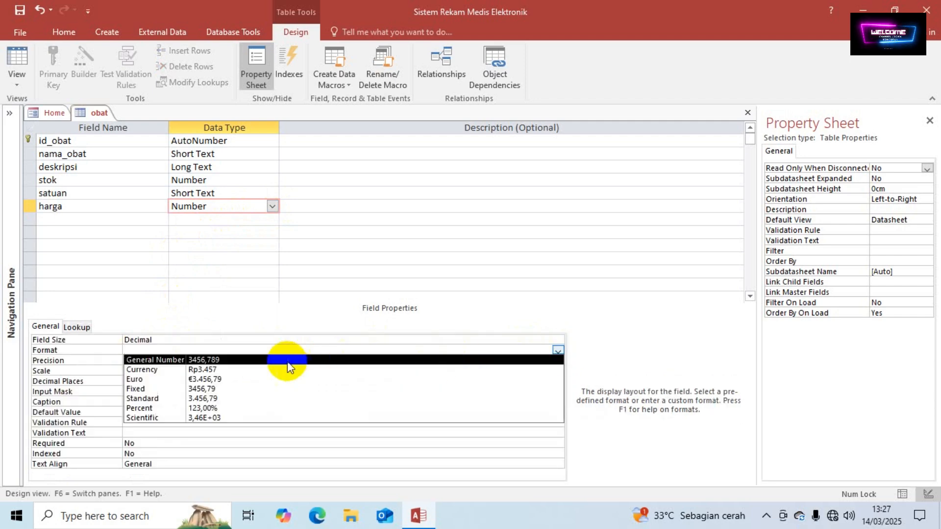
left_click(238, 362)
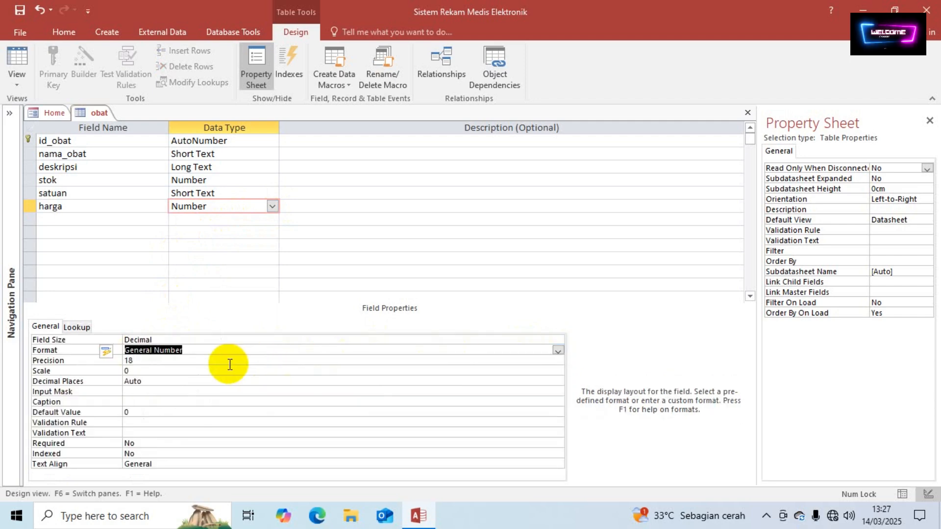
left_click(154, 381)
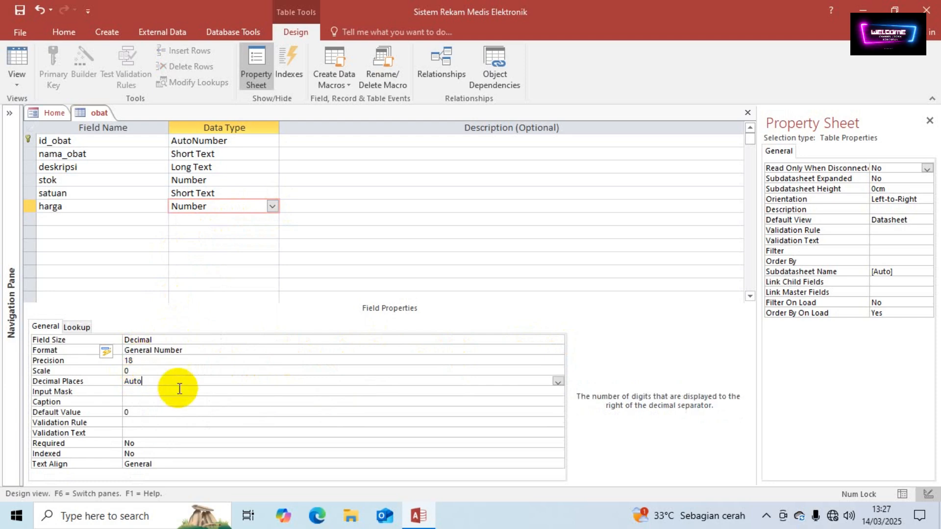
left_click(558, 382)
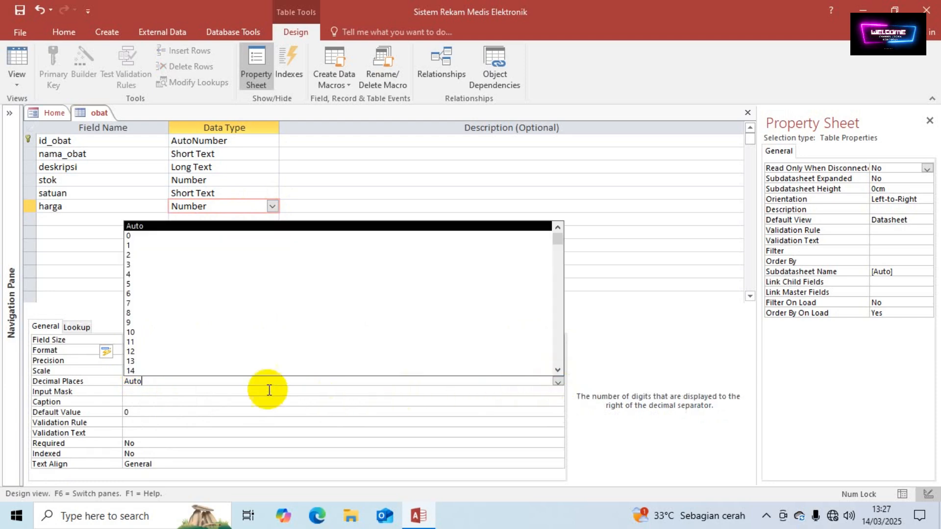
left_click(141, 239)
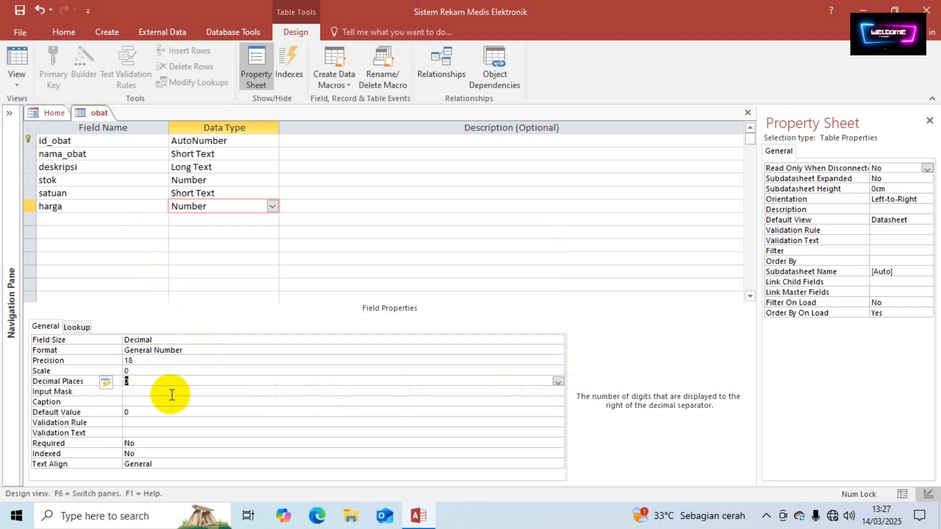
left_click(18, 10)
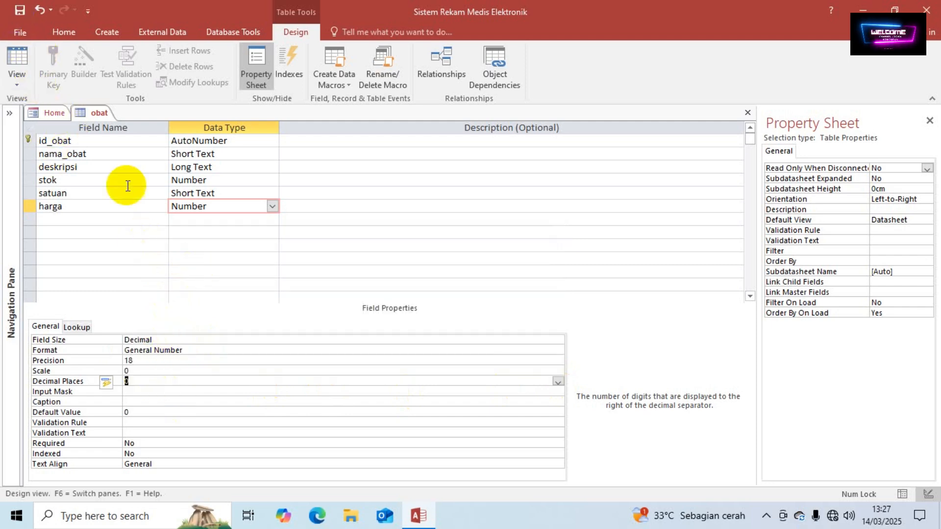
Step: Add a created_at field below harga with the Date/Time data type
left_click(76, 219)
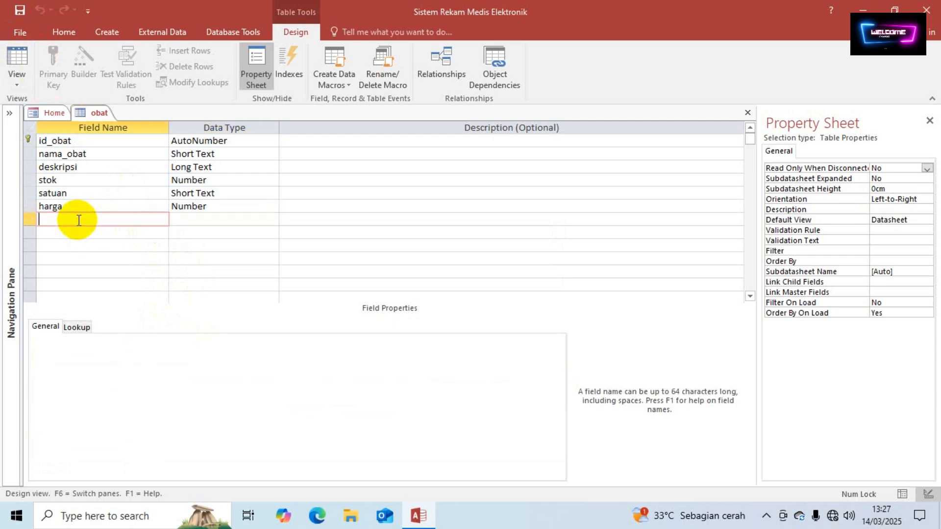
type("craete")
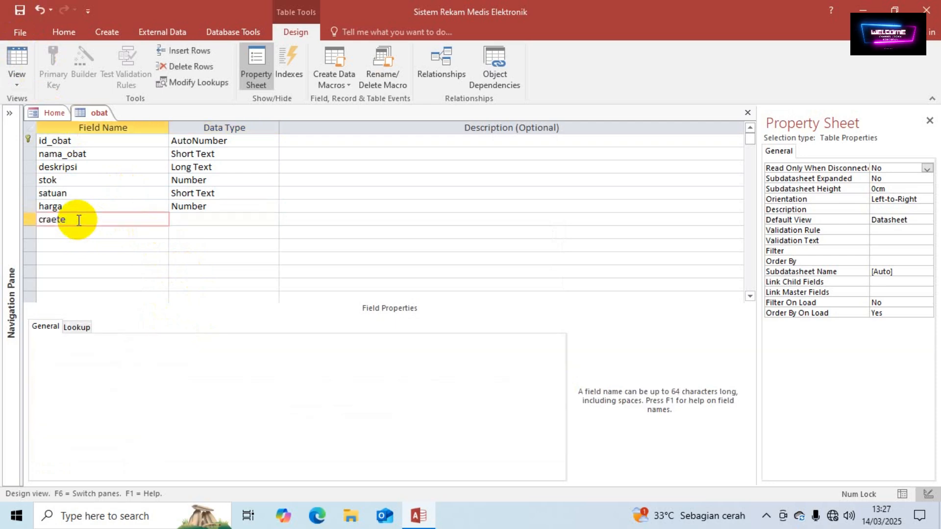
key("BackSpace")
key("BackSpace")
key("BackSpace")
key("BackSpace")
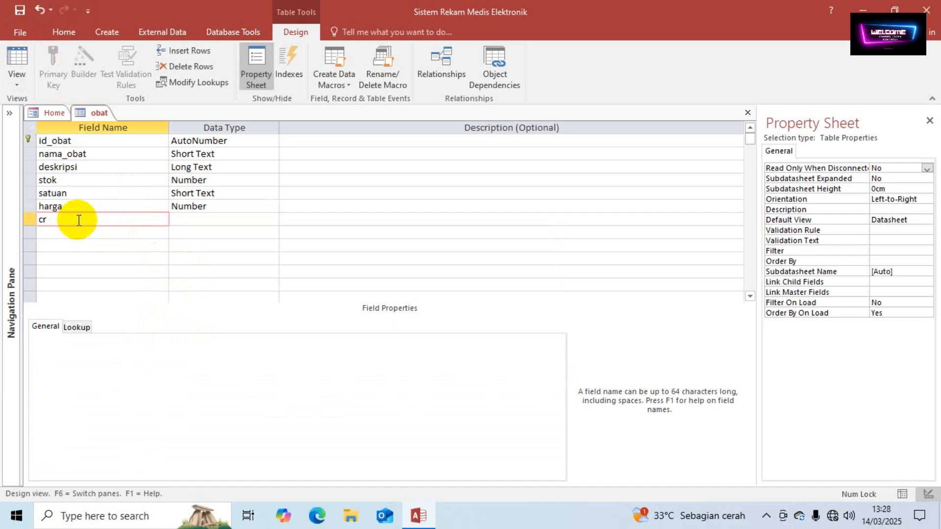
type("eated")
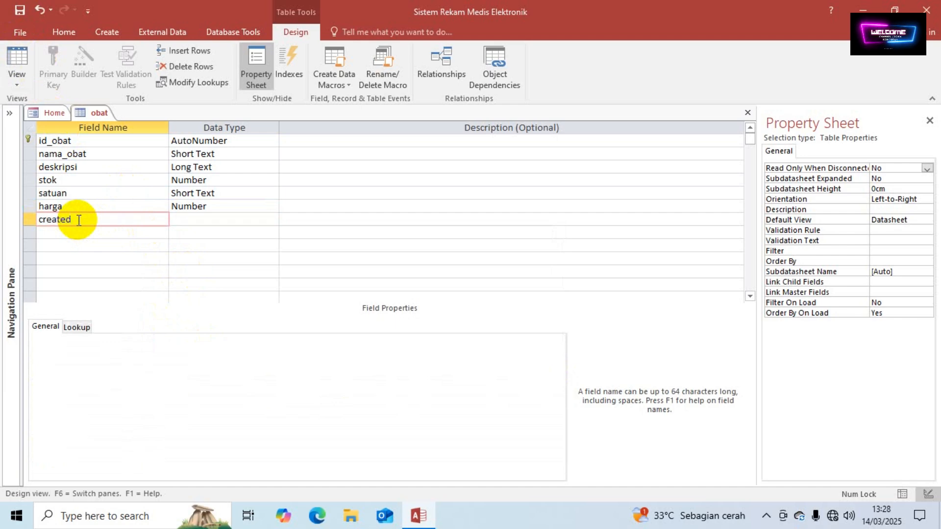
type("_")
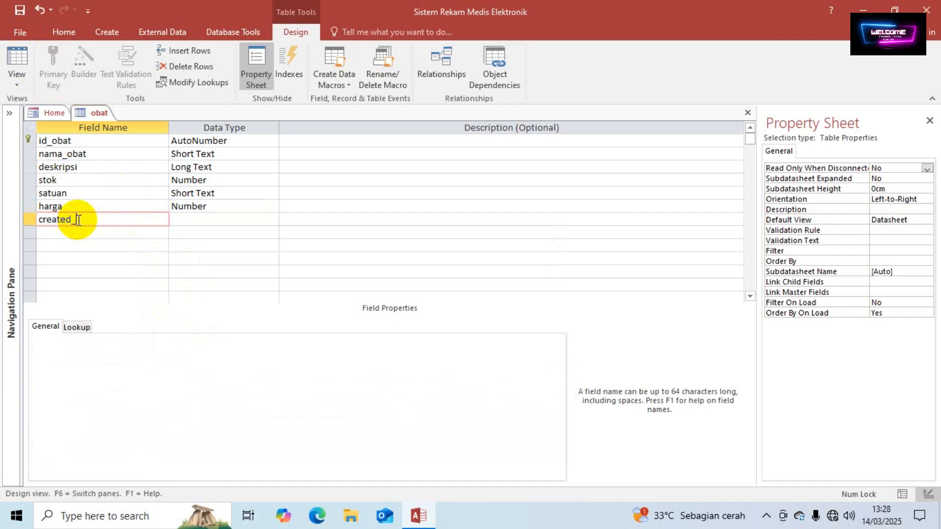
type("at")
key("Tab")
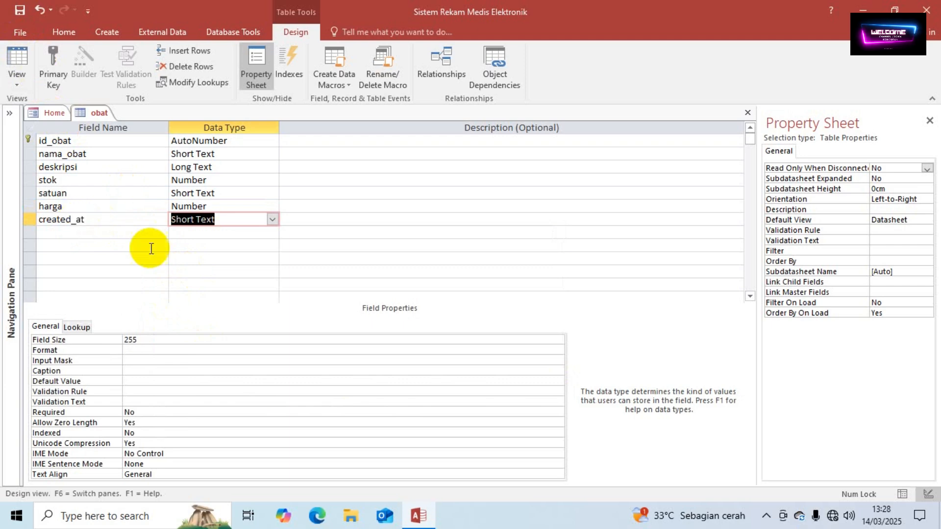
left_click(271, 220)
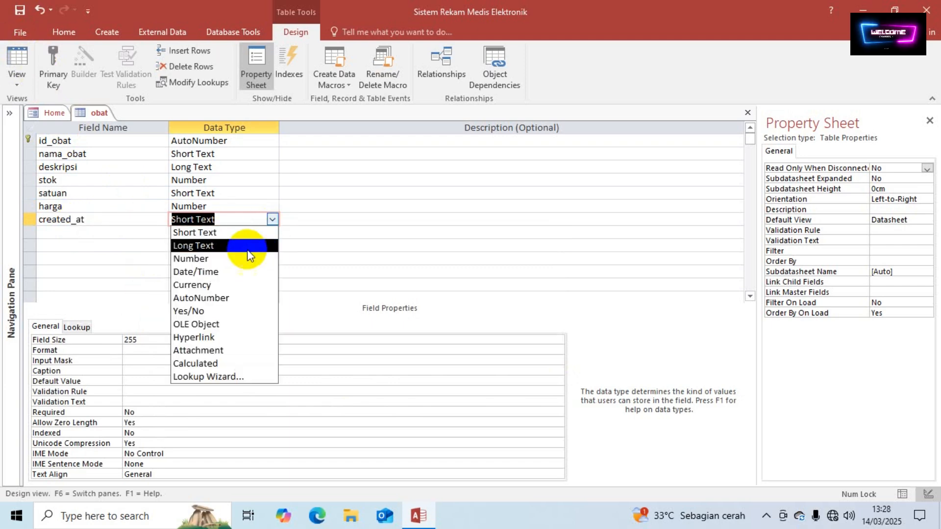
left_click(214, 272)
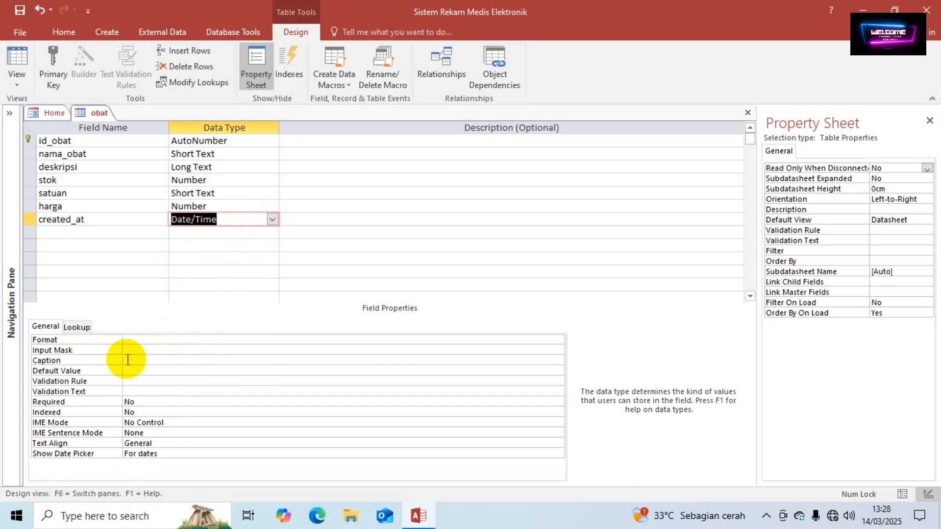
Step: Set the created_at field's format to General Date
left_click(135, 339)
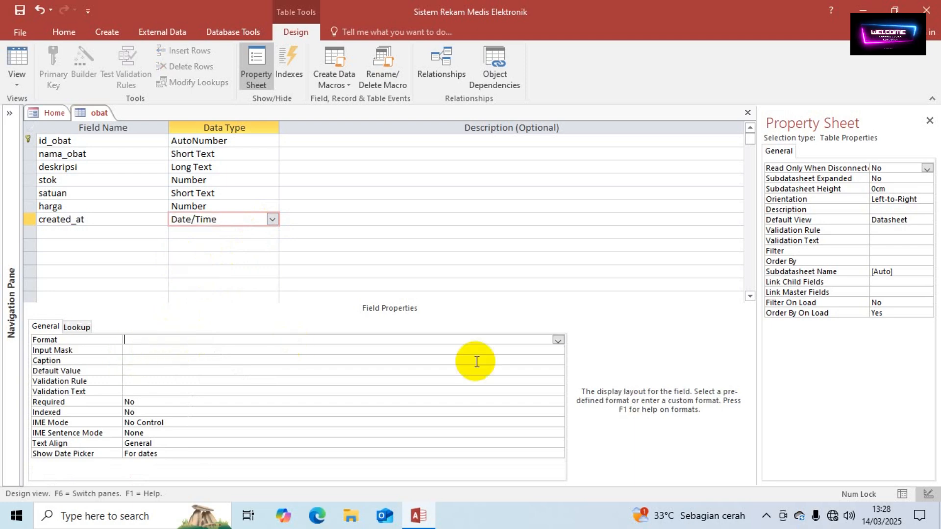
left_click(558, 340)
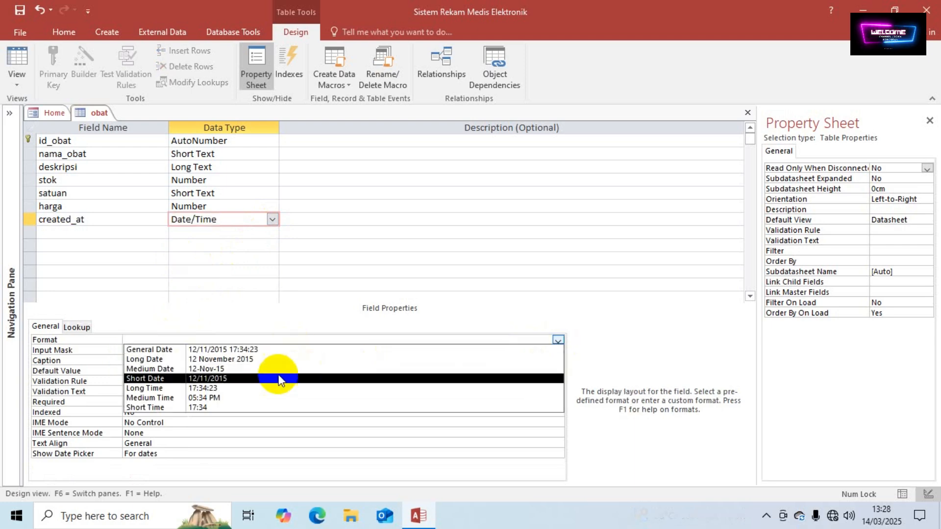
left_click(220, 349)
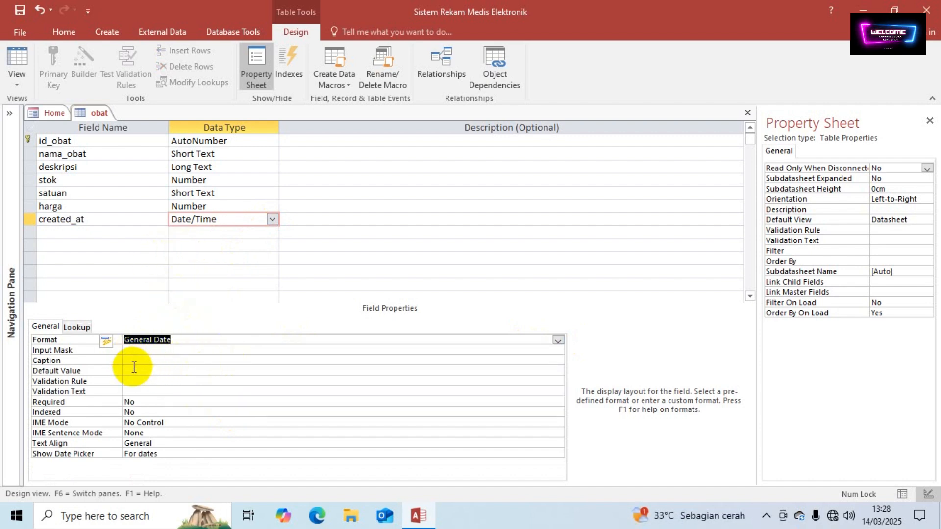
Step: Set the created_at field's default value to =Now(), then save and close the obat table
left_click(179, 234)
left_click(193, 219)
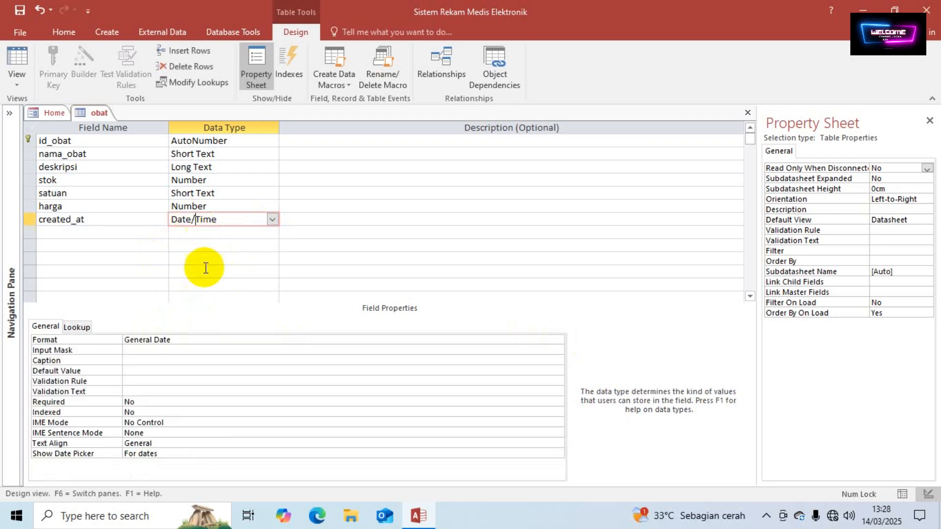
left_click(131, 371)
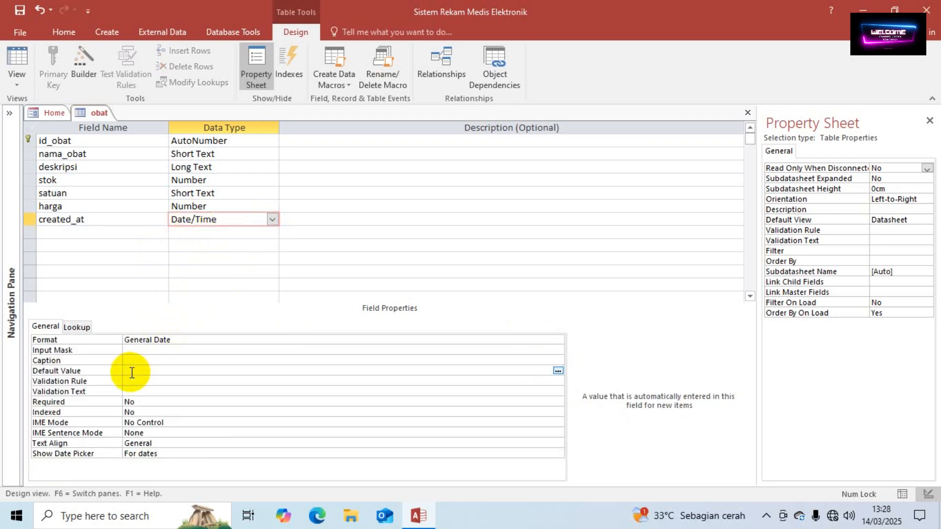
type("=Now()")
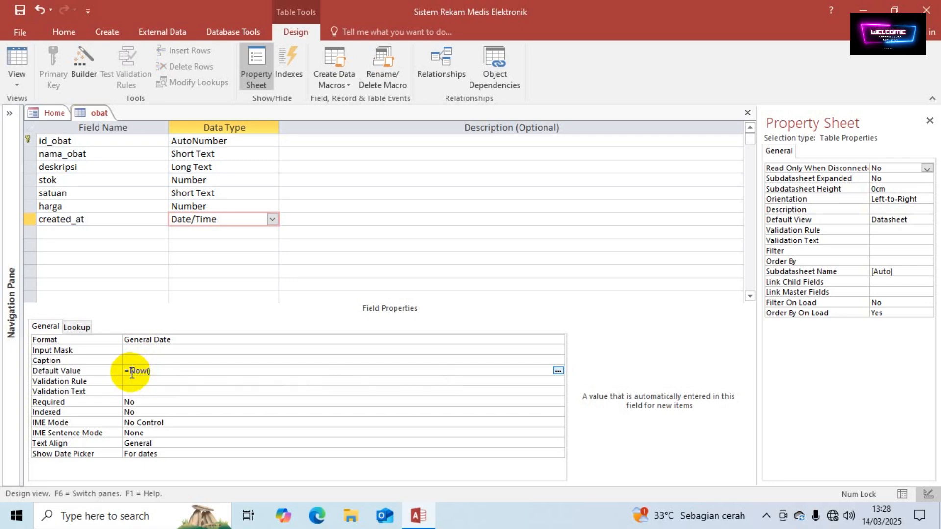
key("Return")
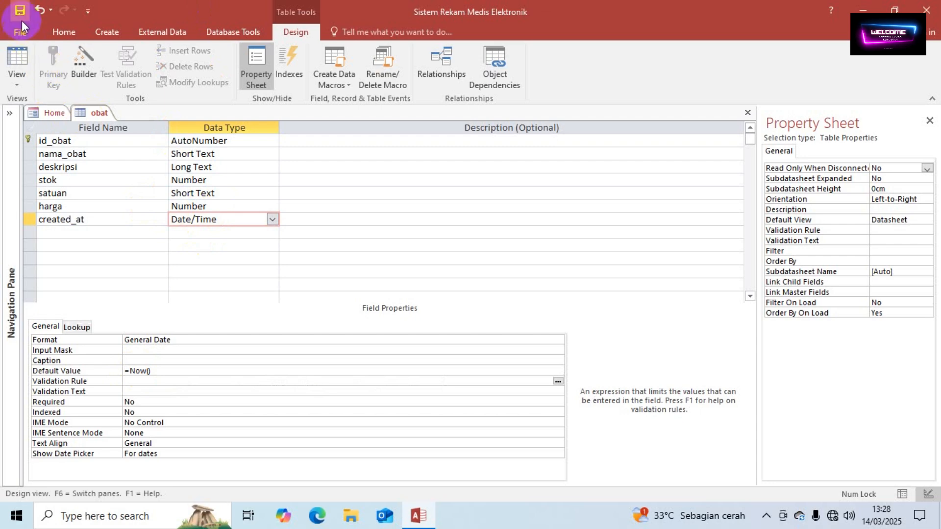
left_click(747, 112)
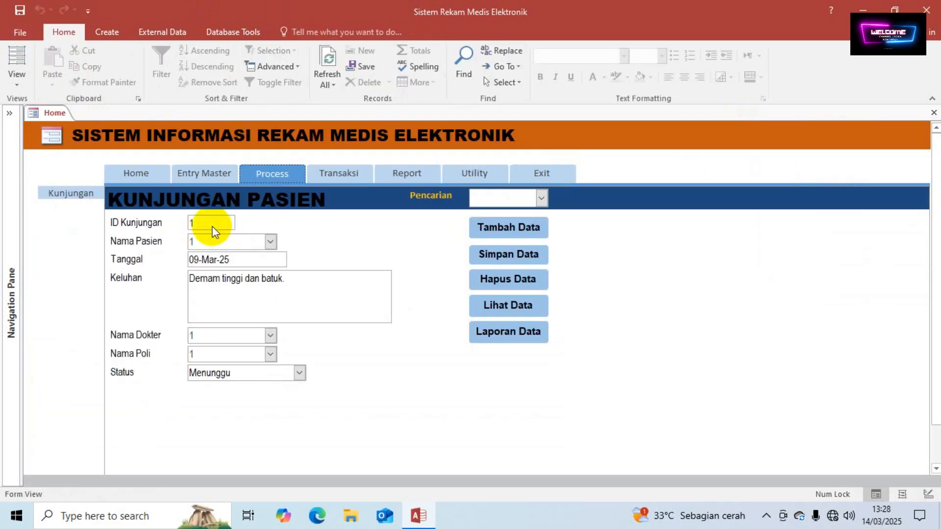
Step: Review the Dokter and Poliklinik pages under Entry Master as layout references for the medicine form
left_click(186, 180)
left_click(83, 211)
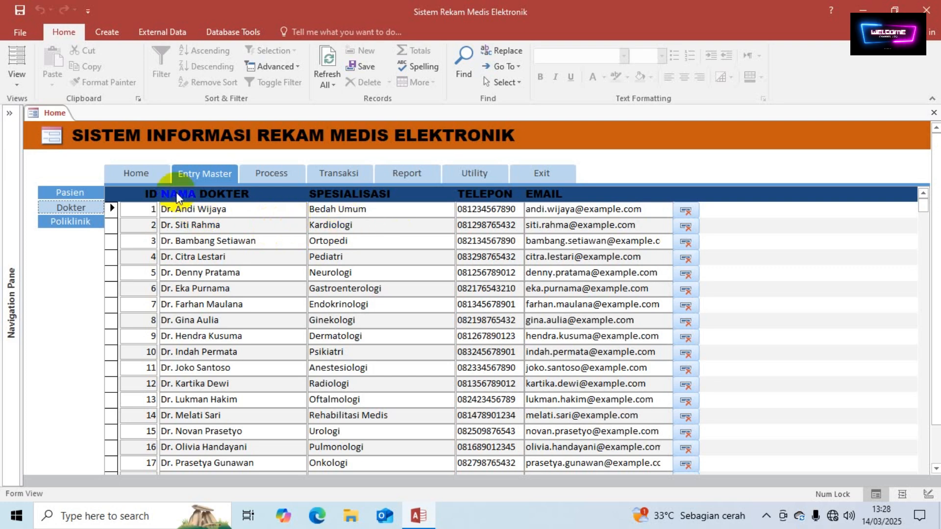
left_click(86, 224)
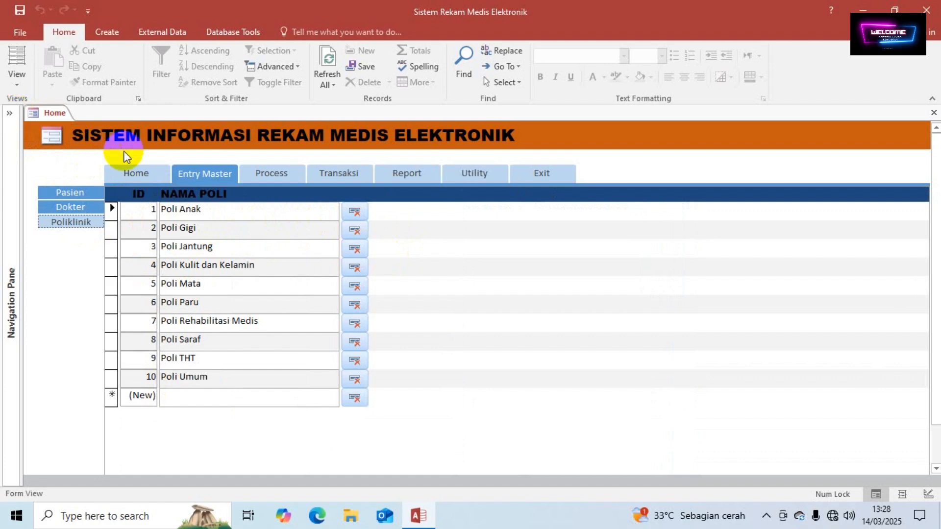
left_click(87, 207)
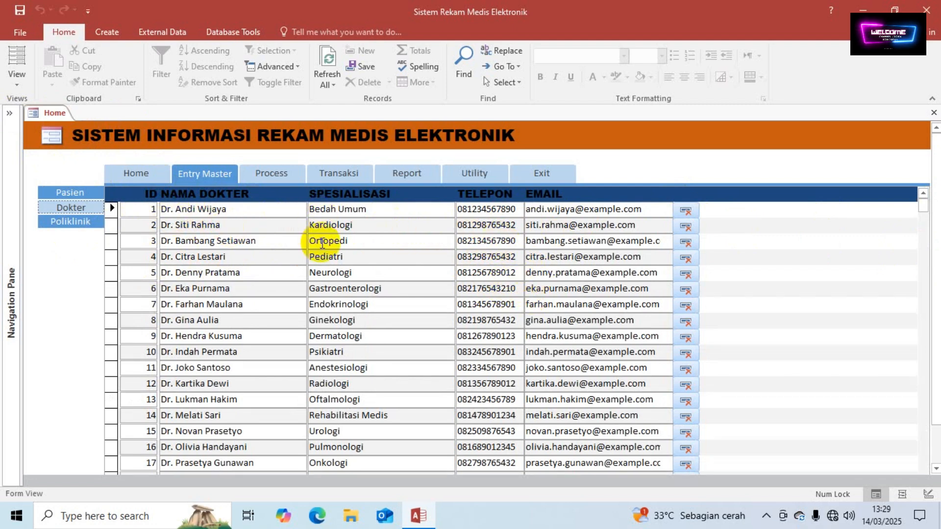
left_click(309, 209)
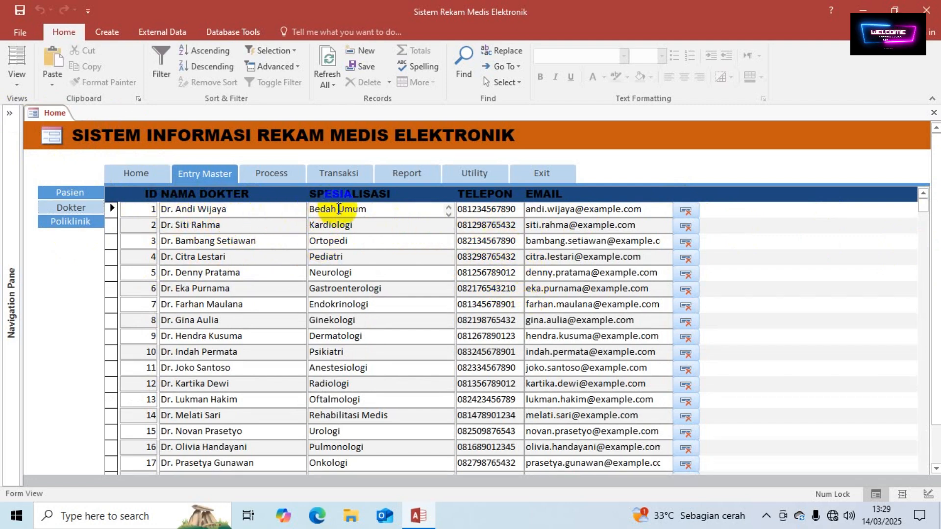
left_click(497, 209)
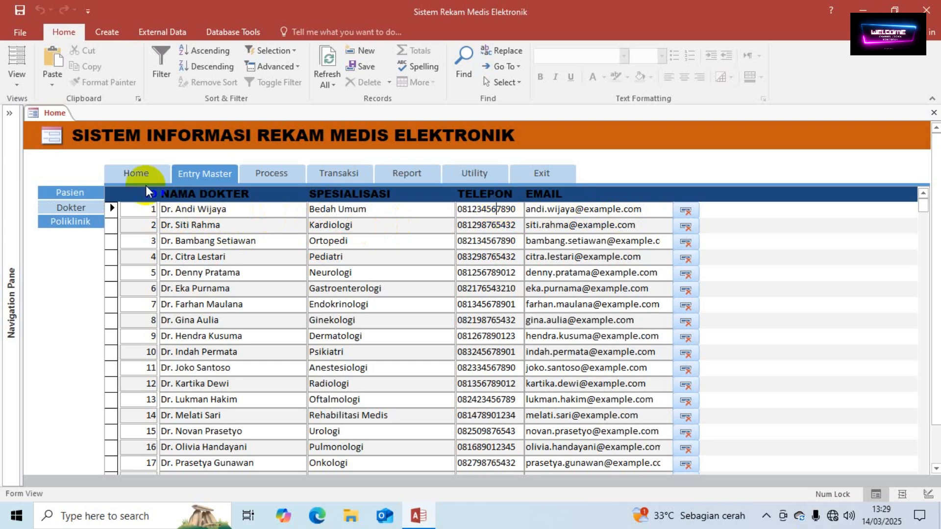
Step: Widen the created_at column slightly in the obat table's datasheet and close the table, saving its layout
left_click(10, 114)
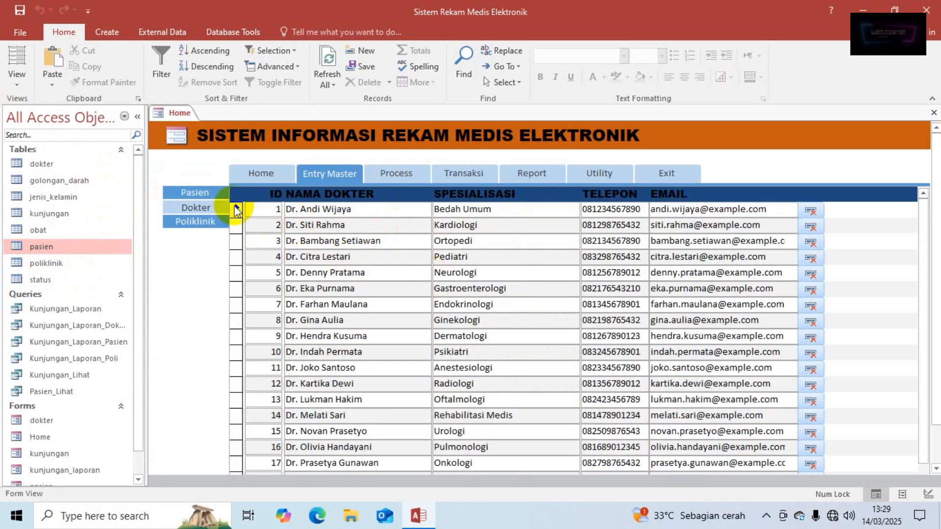
double_click(44, 231)
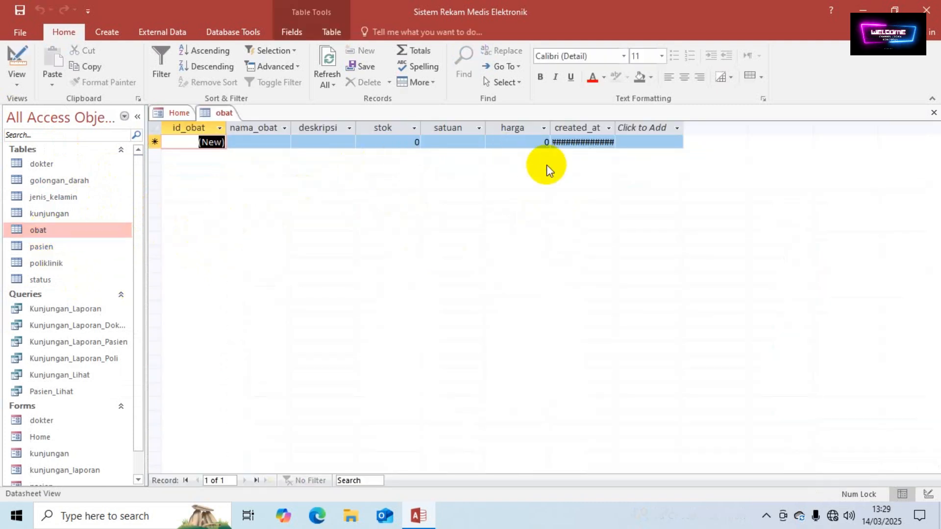
left_click_drag(614, 127, 631, 126)
left_click(637, 127)
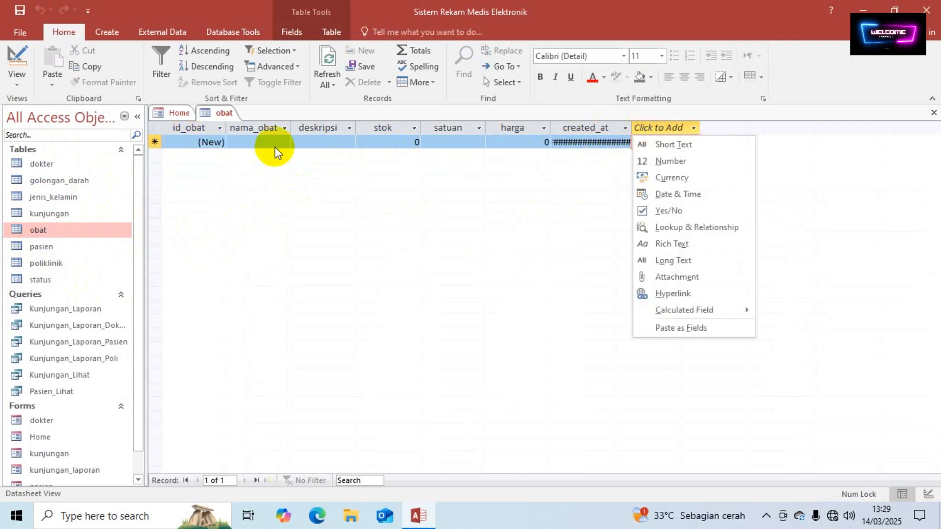
left_click(932, 113)
left_click(934, 112)
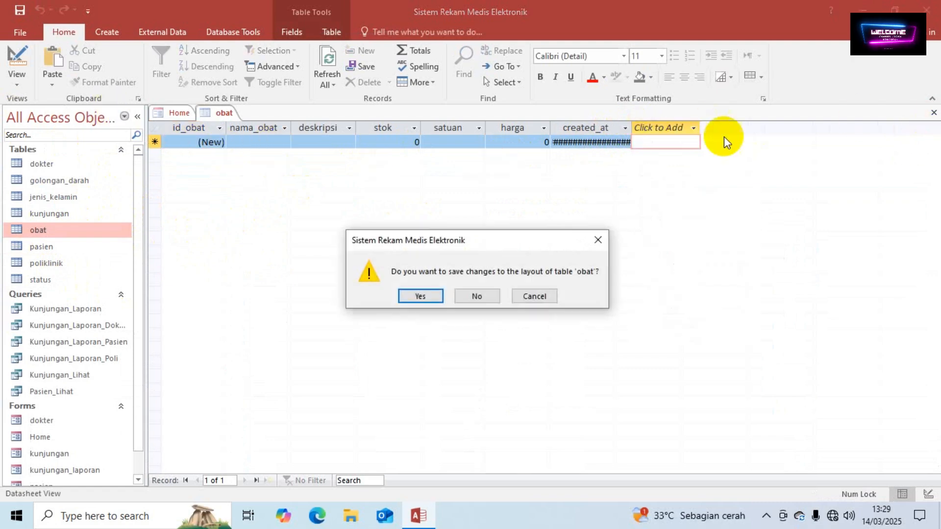
left_click(426, 295)
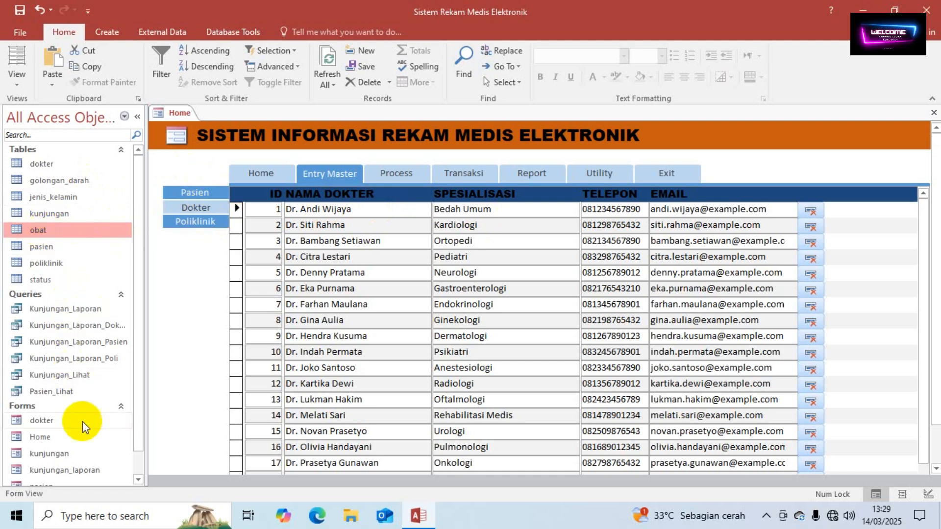
Step: Inspect the existing kunjungan, pasien and poliklinik forms for a layout to reuse, closing each one
double_click(52, 454)
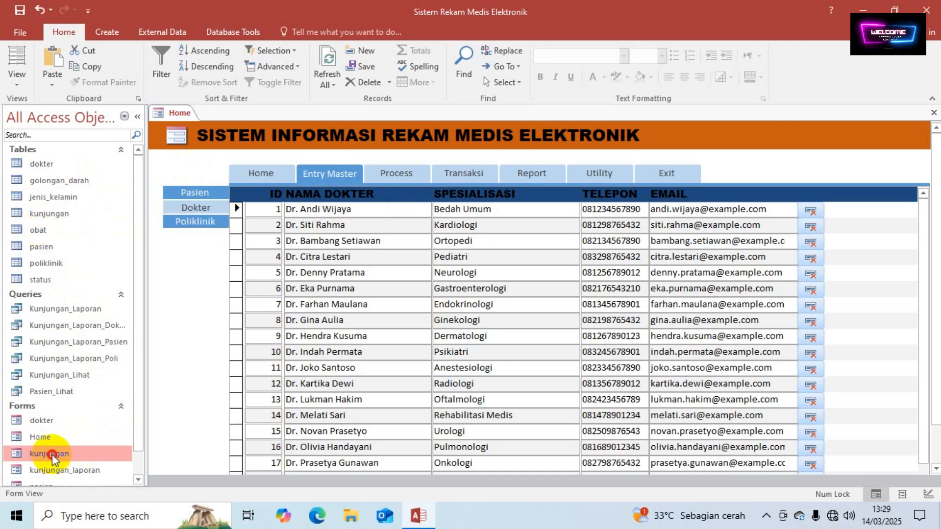
left_click(934, 113)
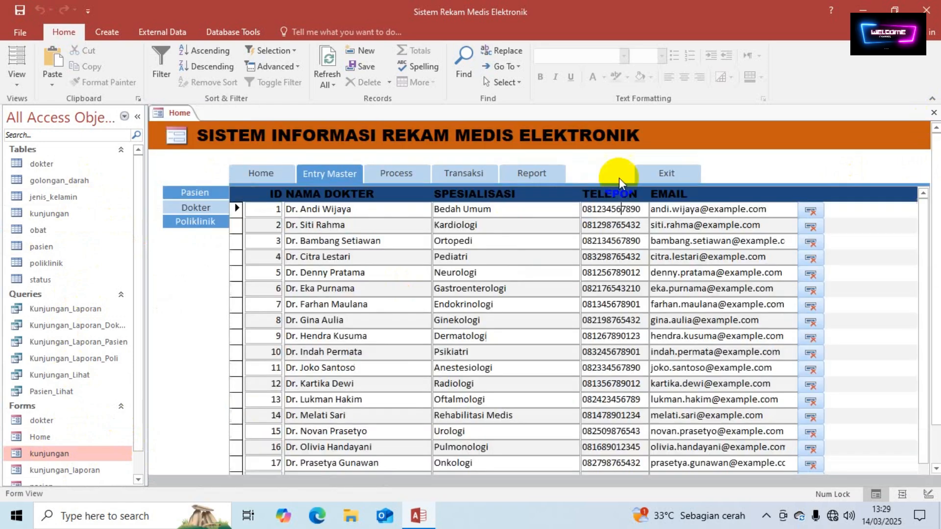
scroll(75, 434, "down", 1)
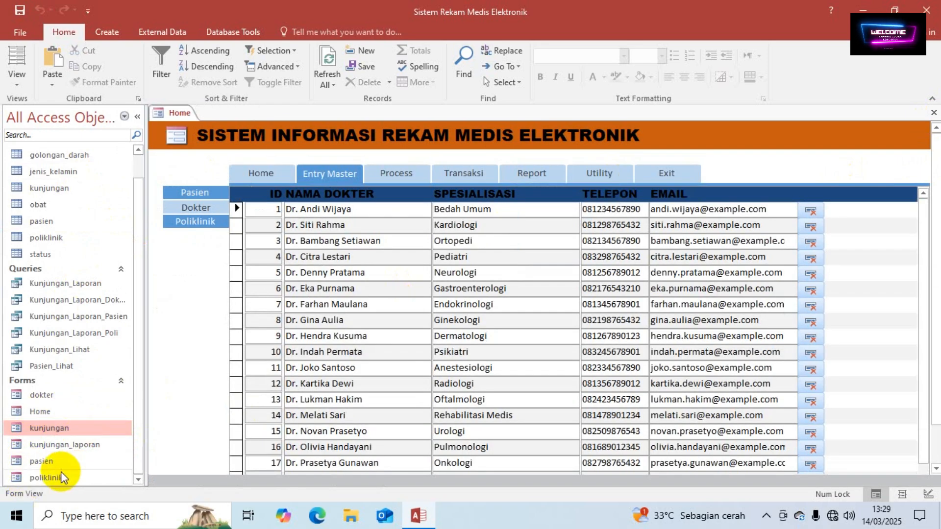
double_click(49, 463)
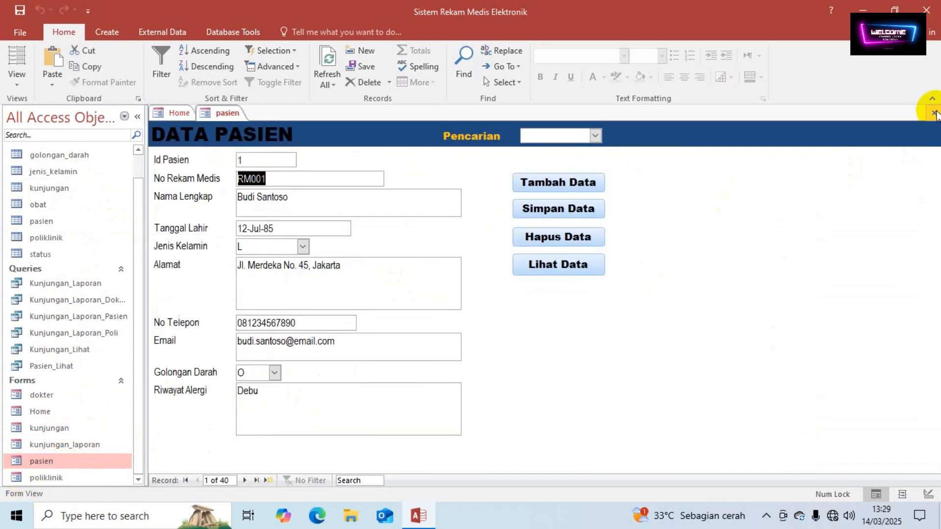
left_click(933, 113)
left_click(44, 478)
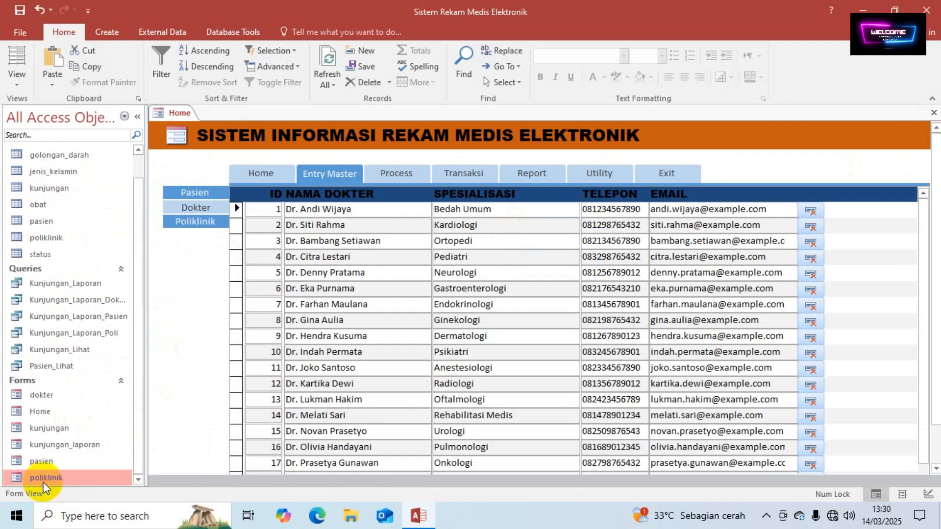
double_click(44, 479)
left_click(277, 163)
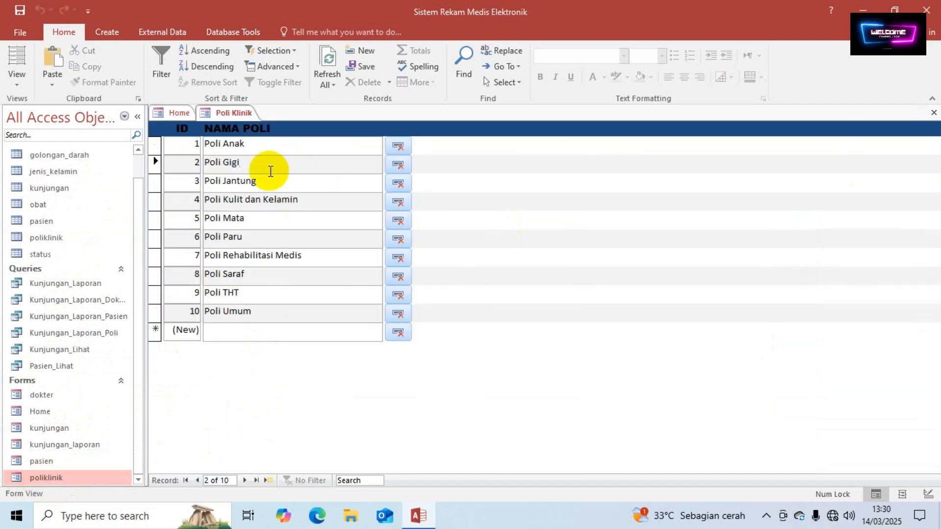
left_click(934, 113)
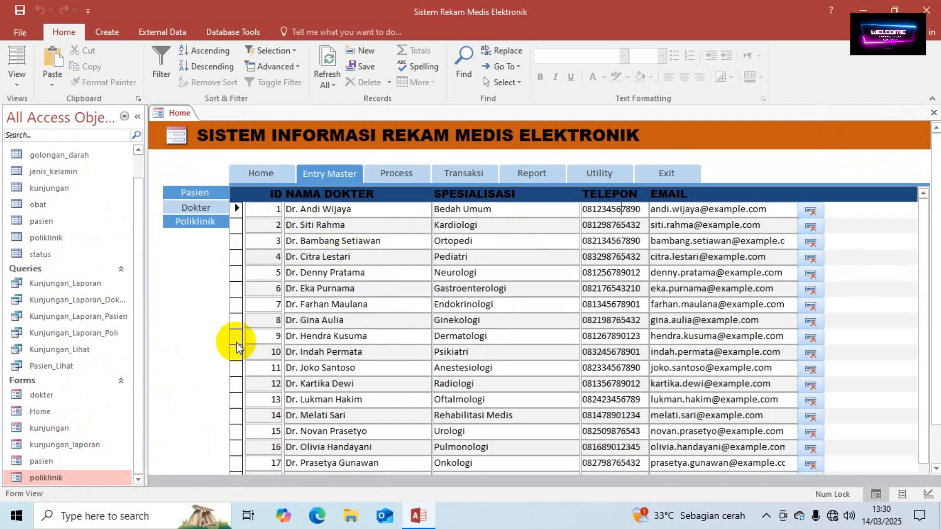
Step: Duplicate the poliklinik form under the name obat
left_click(54, 481)
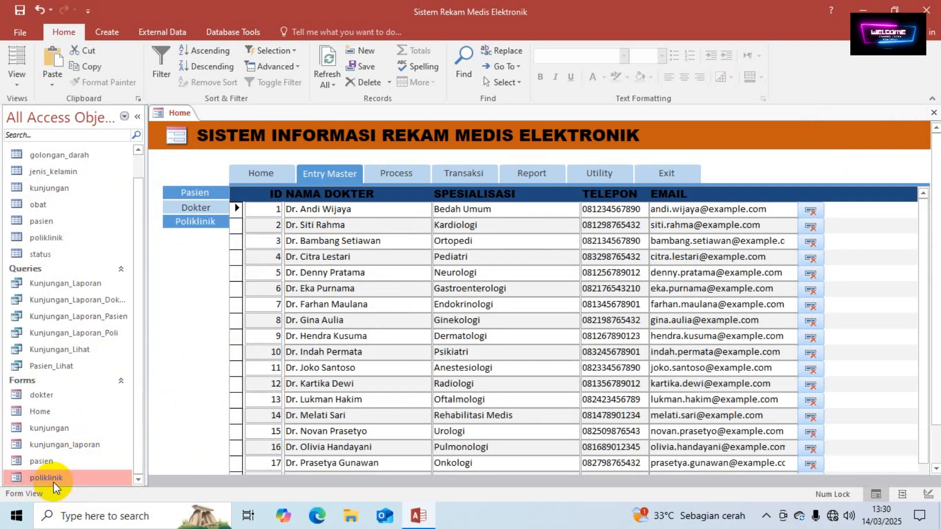
key("ctrl+c")
key("ctrl+v")
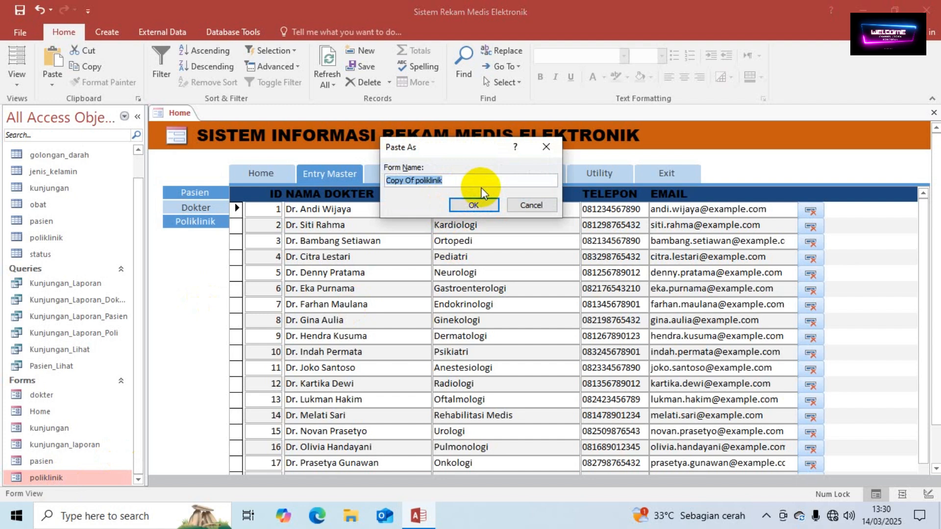
type("ob")
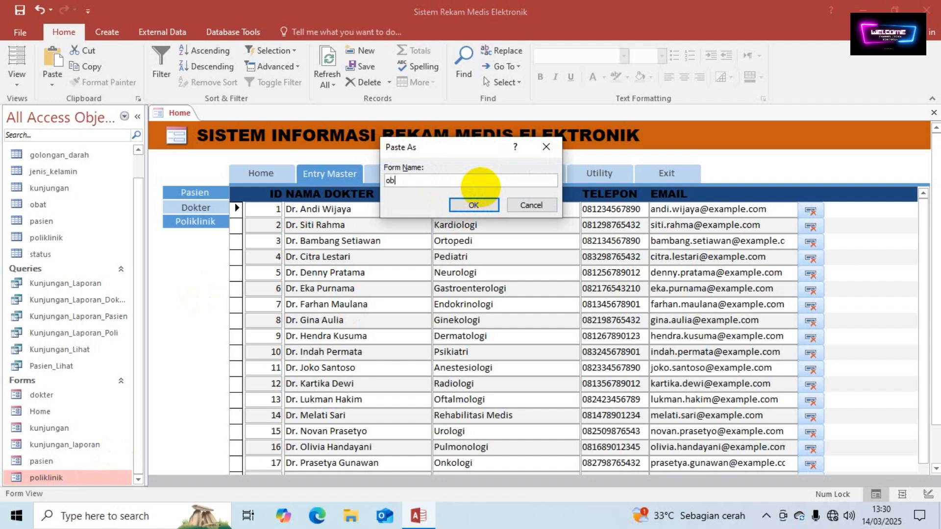
type("at")
left_click(474, 205)
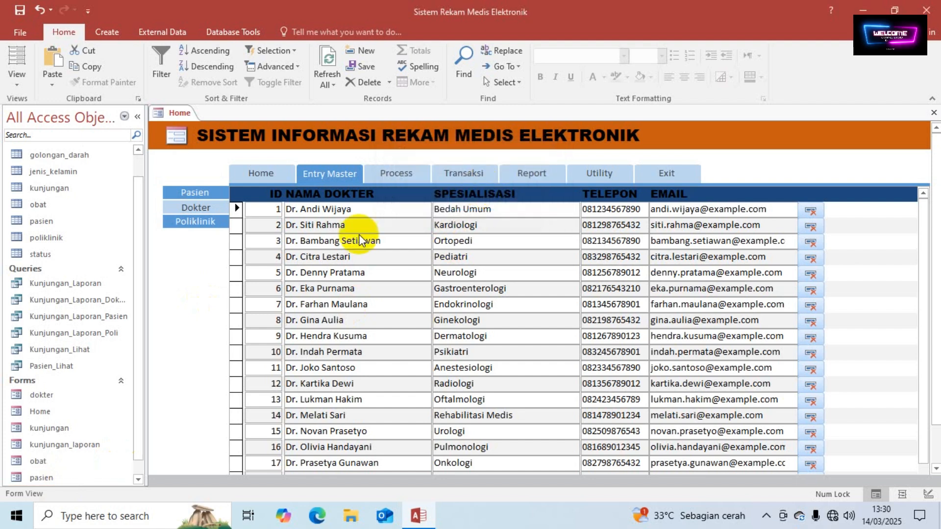
Step: Open the copied obat form and switch it to Design View
scroll(50, 413, "down", 1)
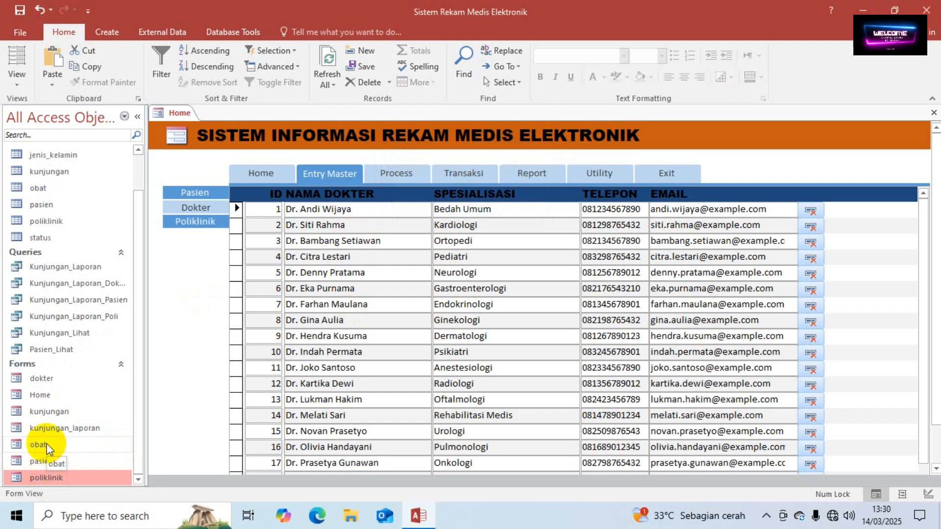
left_click(261, 173)
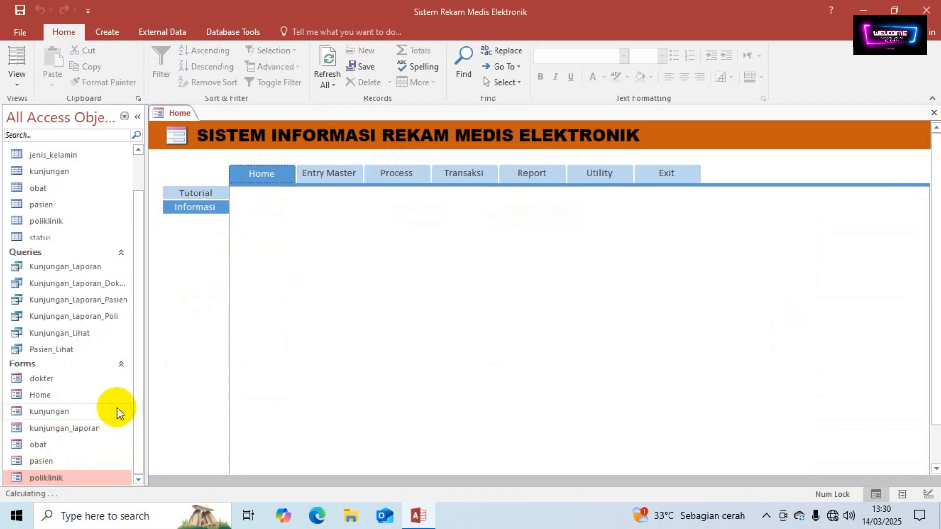
double_click(37, 446)
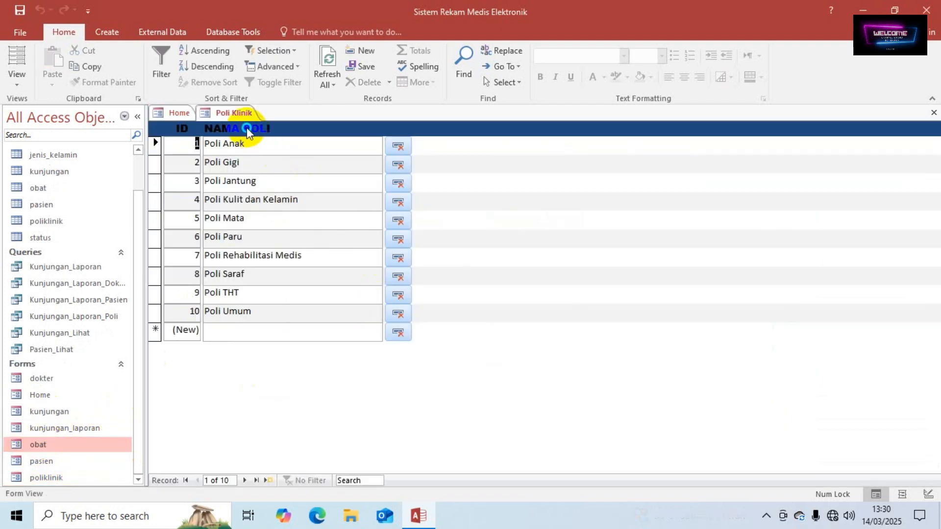
right_click(246, 127)
left_click(291, 171)
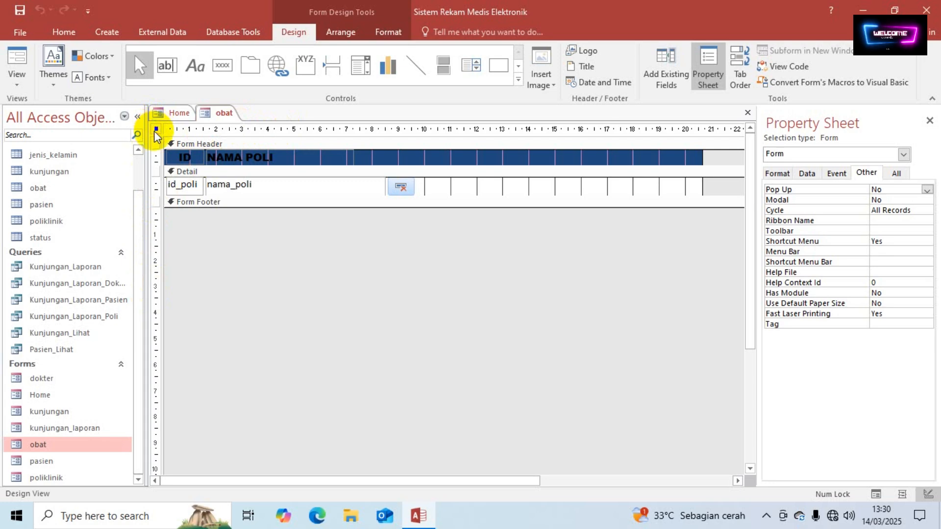
Step: Set the form's record source to the obat table and its caption to Obat
left_click(806, 173)
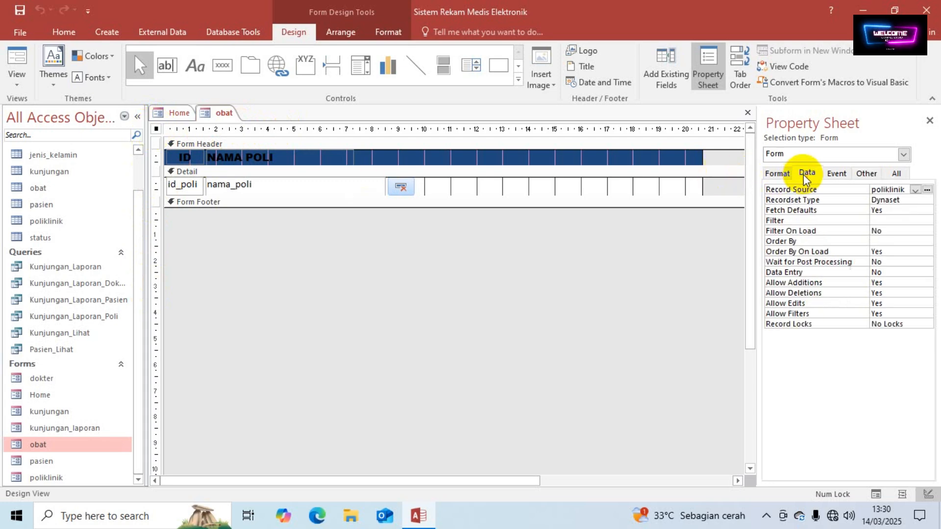
left_click(916, 190)
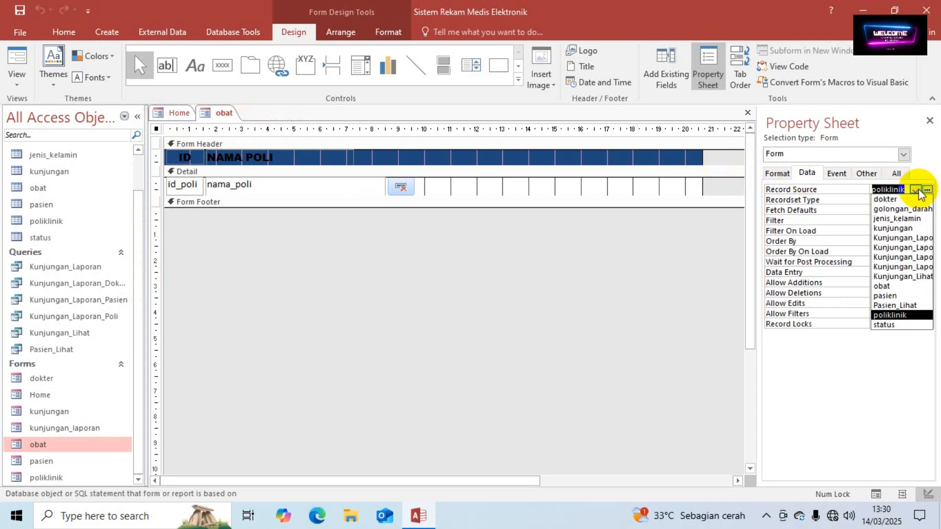
left_click(886, 286)
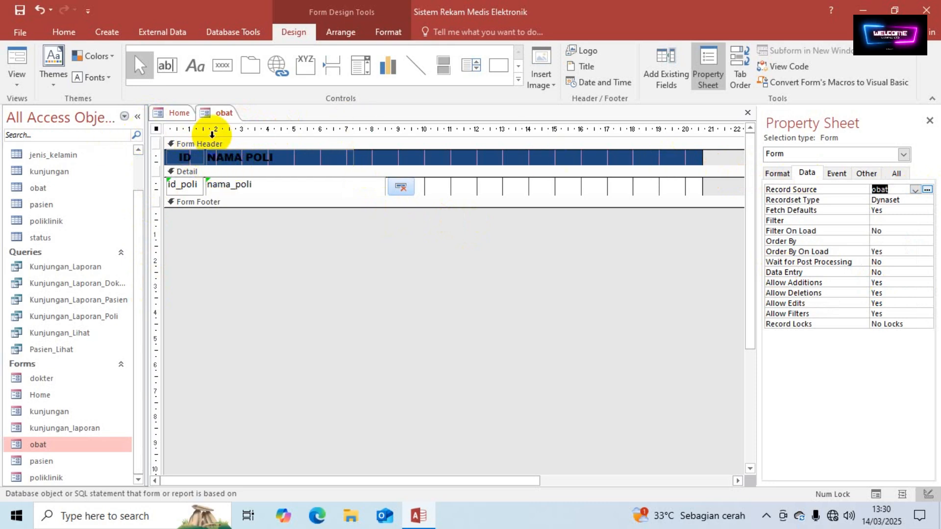
left_click(776, 173)
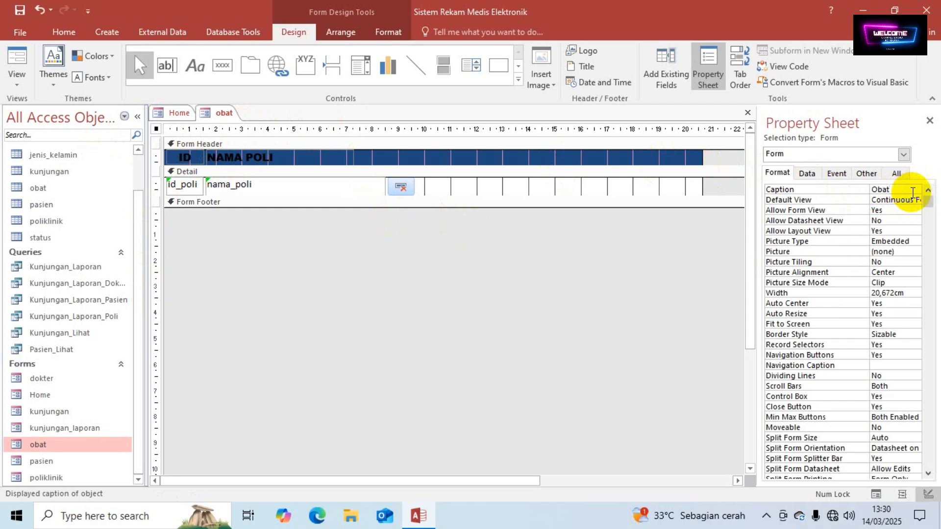
left_click(809, 172)
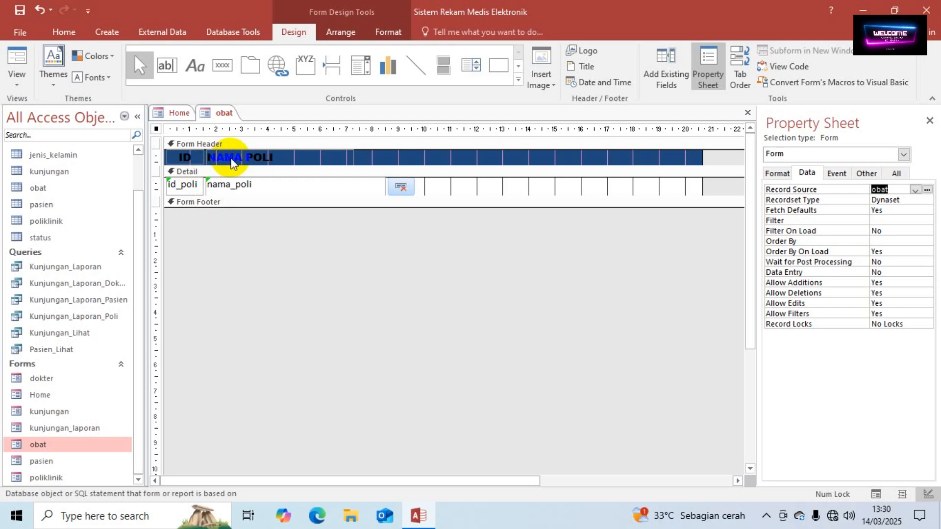
Step: Move the delete command button in the Detail section right to about the 19 cm mark, freeing space beside the name field
left_click(156, 128)
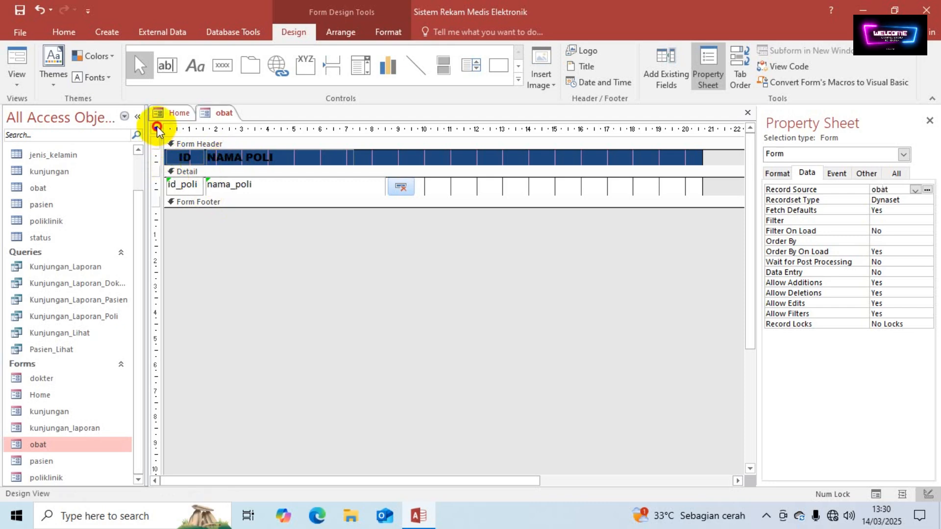
left_click_drag(435, 187, 406, 185)
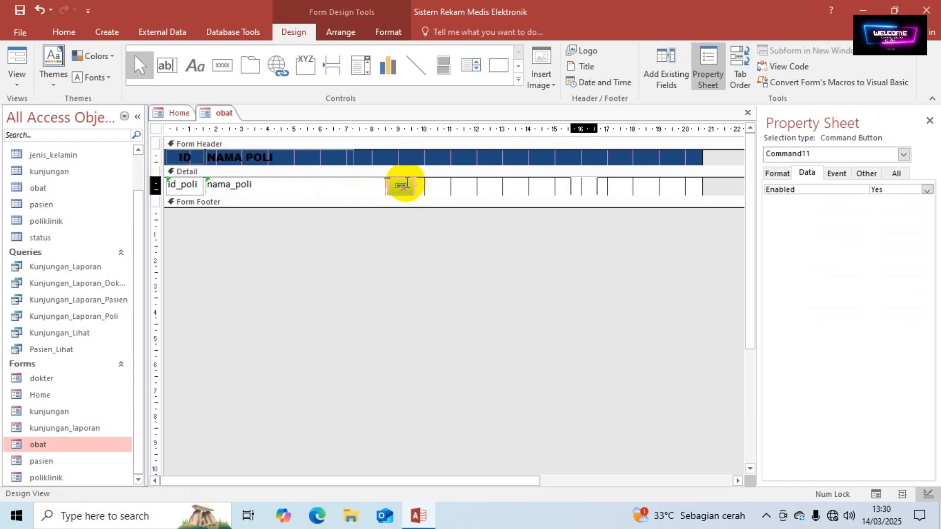
key("Right")
key("Right")
key("Right")
key("Right")
key("Right")
key("Right")
key("Right")
key("Right")
key("Right")
key("Right")
key("Right")
key("Right")
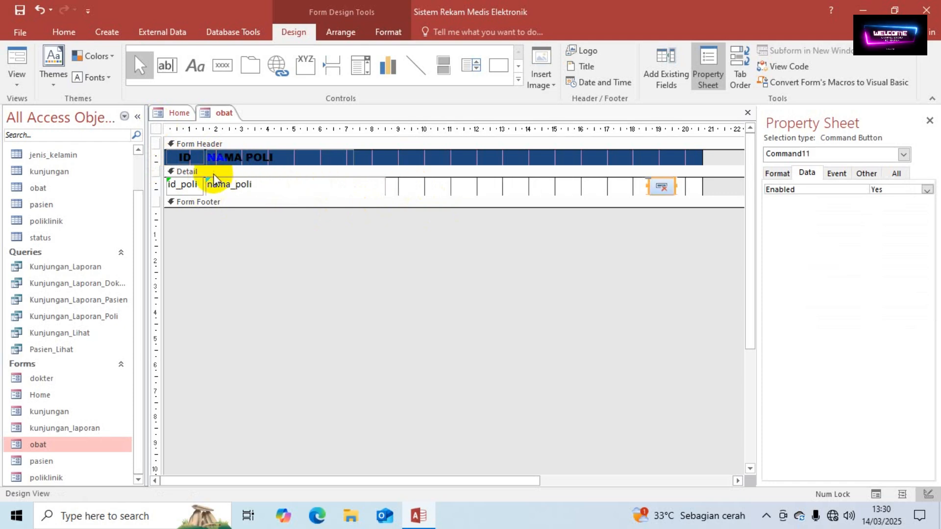
Step: Bind the id_poli text box to id_obat and the nama_poli text box to nama_obat
left_click(183, 185)
left_click(896, 190)
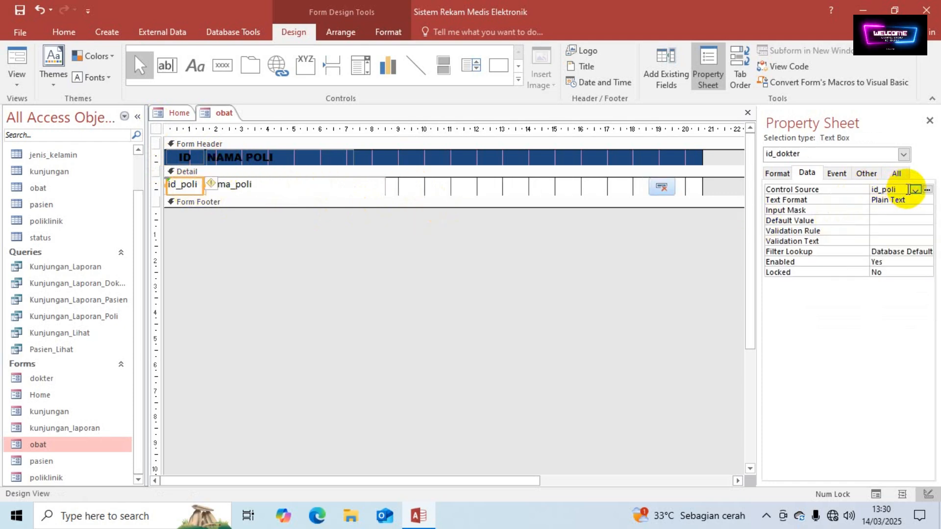
left_click(915, 190)
left_click(884, 198)
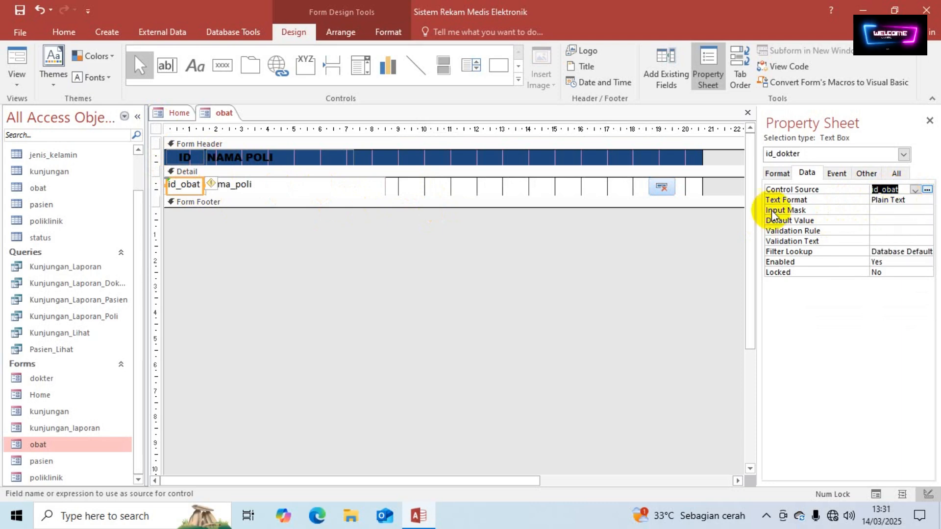
left_click(259, 245)
left_click(245, 185)
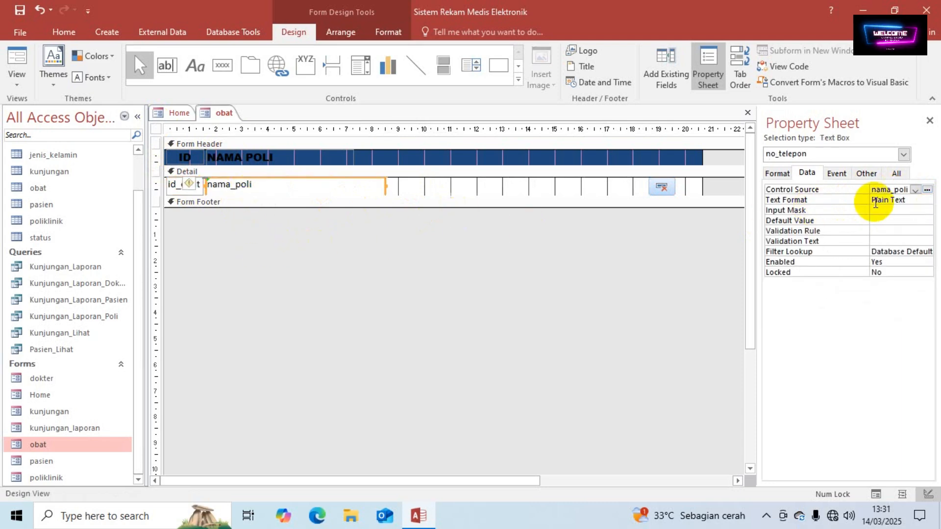
left_click(914, 190)
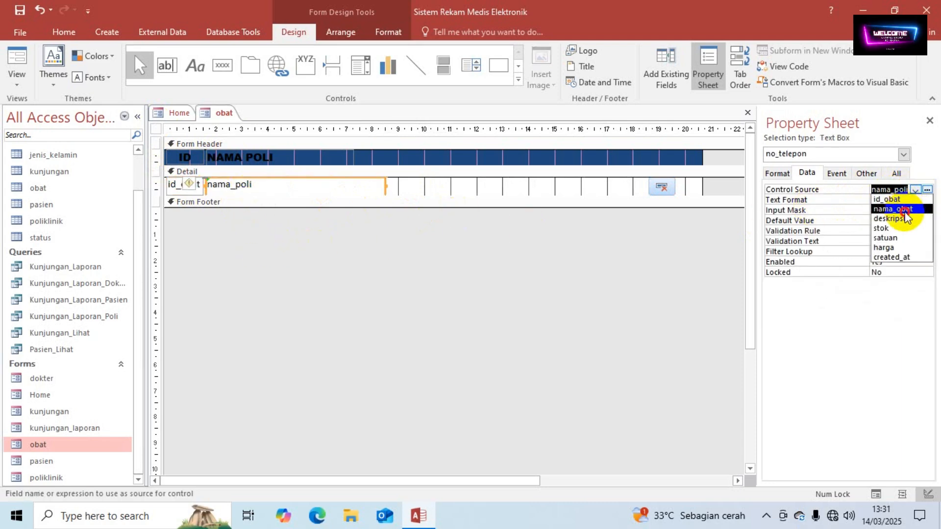
left_click(892, 209)
Step: Change the NAMA POLI header label to NAMA OBAT
left_click(269, 158)
left_click(289, 162)
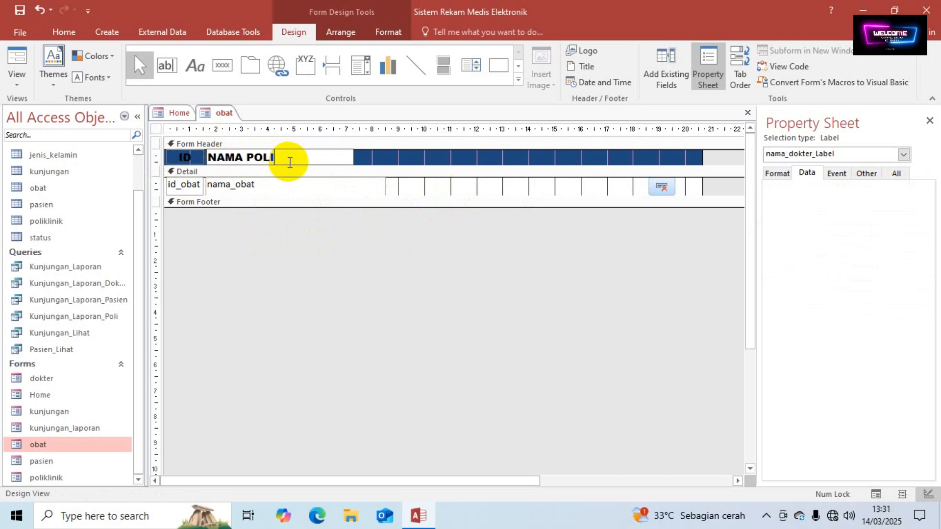
key("BackSpace")
key("BackSpace")
key("BackSpace")
key("BackSpace")
type("o")
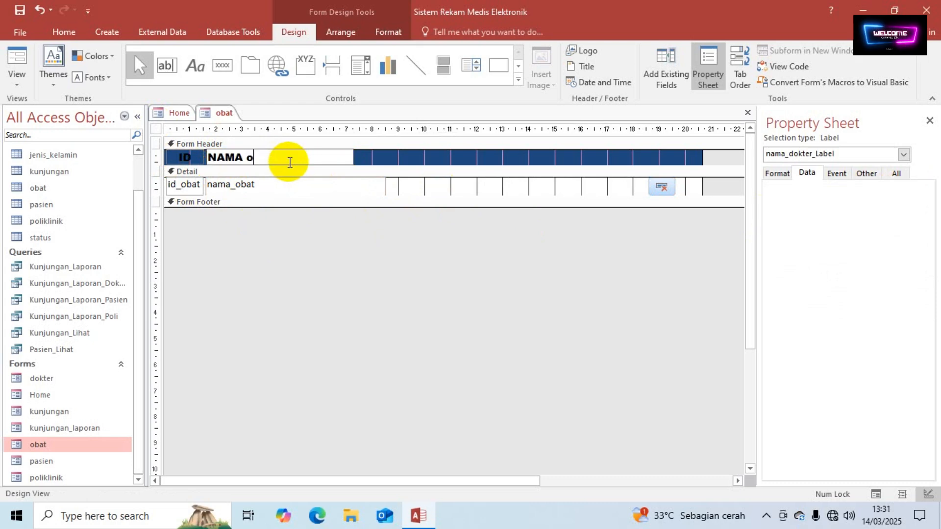
type("b")
key("BackSpace")
key("BackSpace")
key("Caps_Lock")
type("OB")
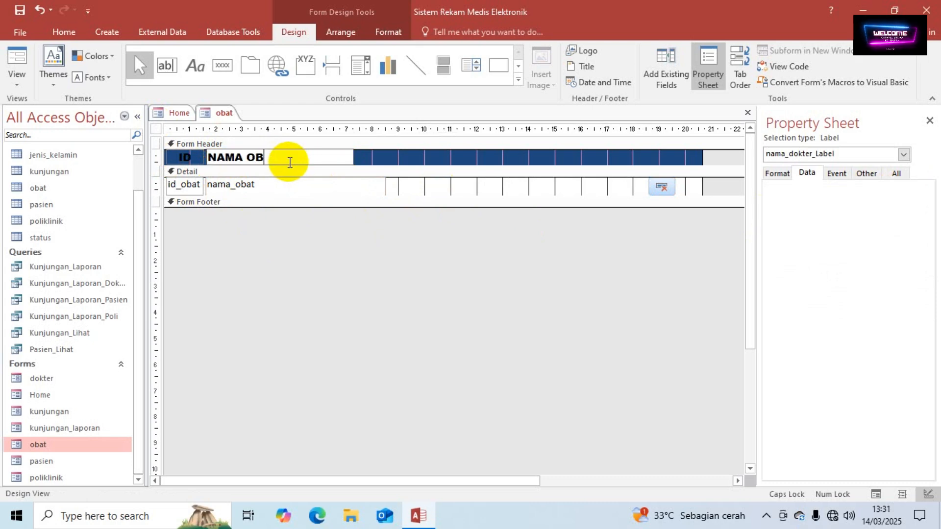
type("AT")
left_click(329, 243)
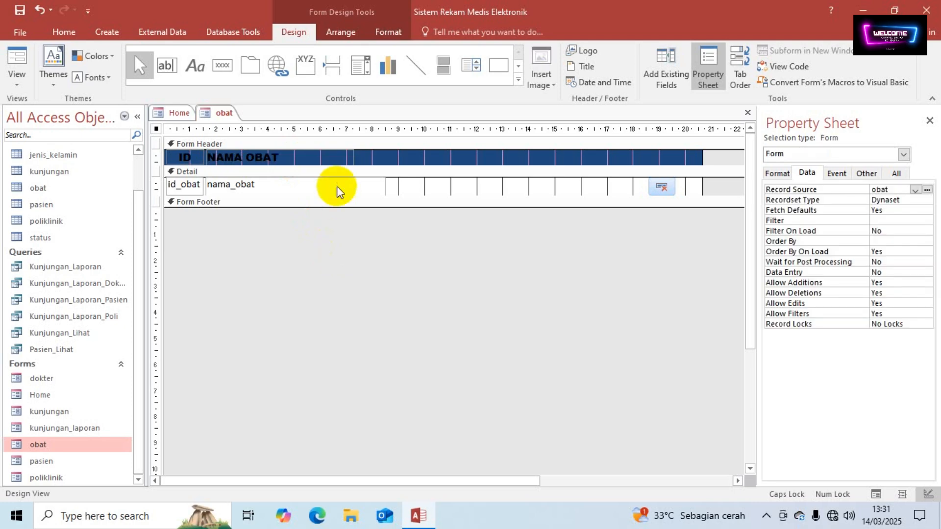
Step: Widen the NAMA OBAT header label to match the width of the nama_obat text box
left_click(336, 187)
left_click(343, 158)
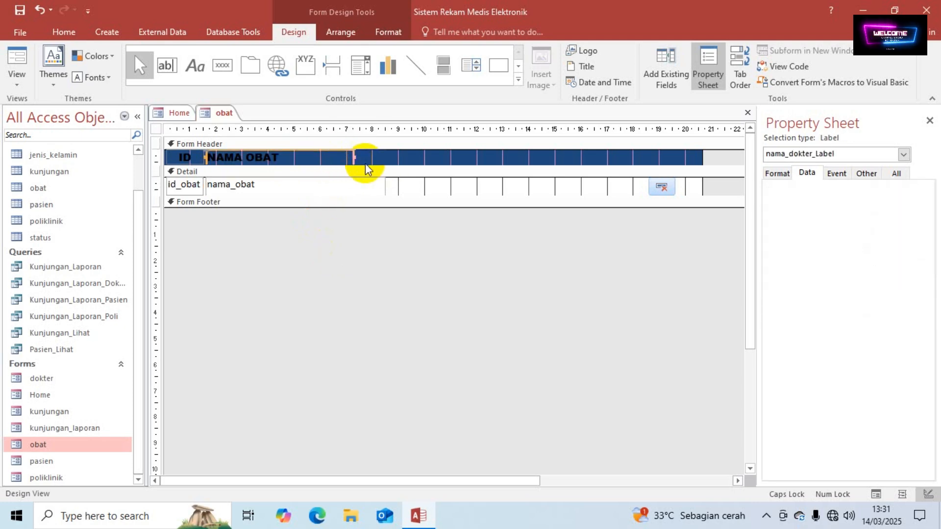
left_click_drag(353, 158, 382, 157)
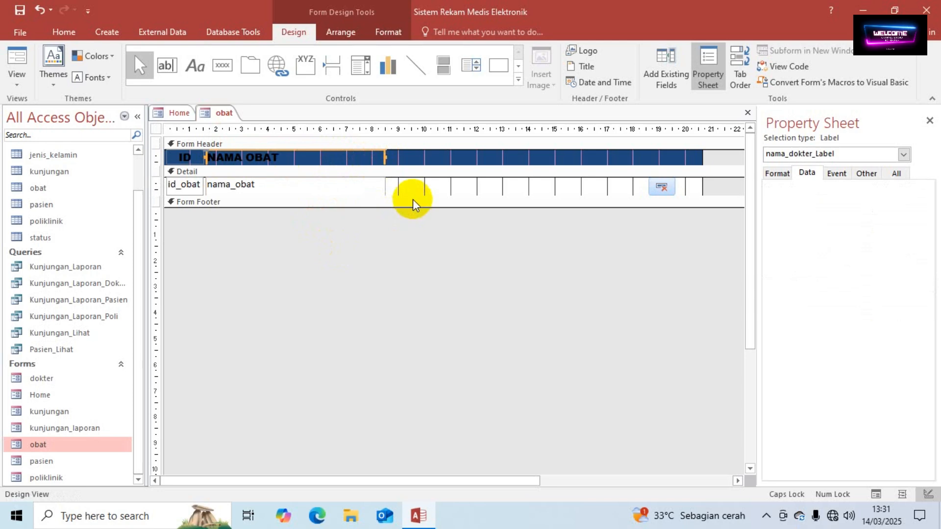
Step: Duplicate the nama_obat text box and raise the copy to the same row, undoing the overshoot into the Form Header
left_click(375, 186)
key("ctrl+v")
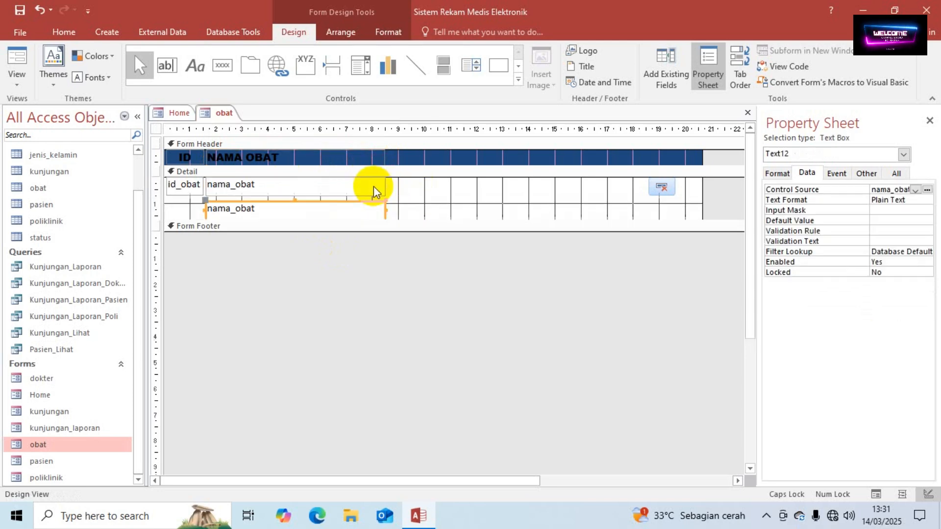
key("Up")
key("Up")
key("Up")
key("Up")
key("Up")
key("Up")
key("Up")
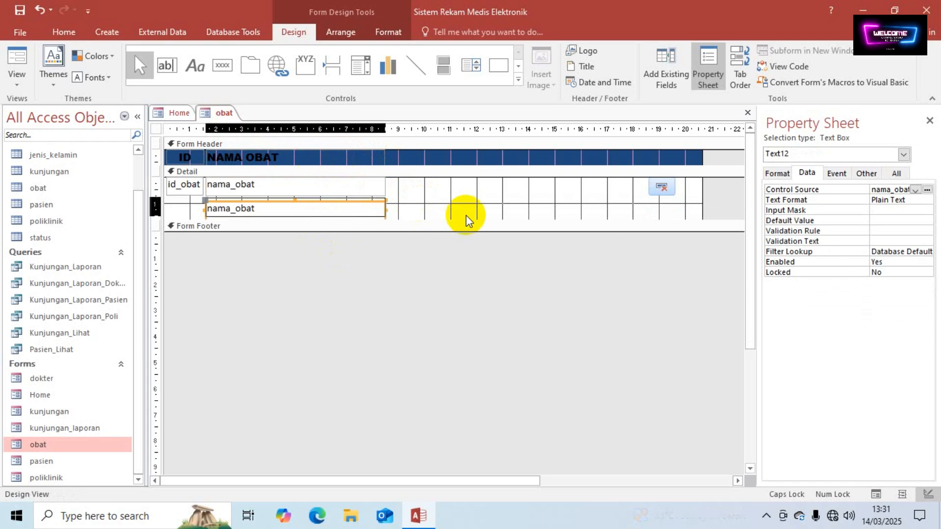
key("Up")
key("Up")
key("Up")
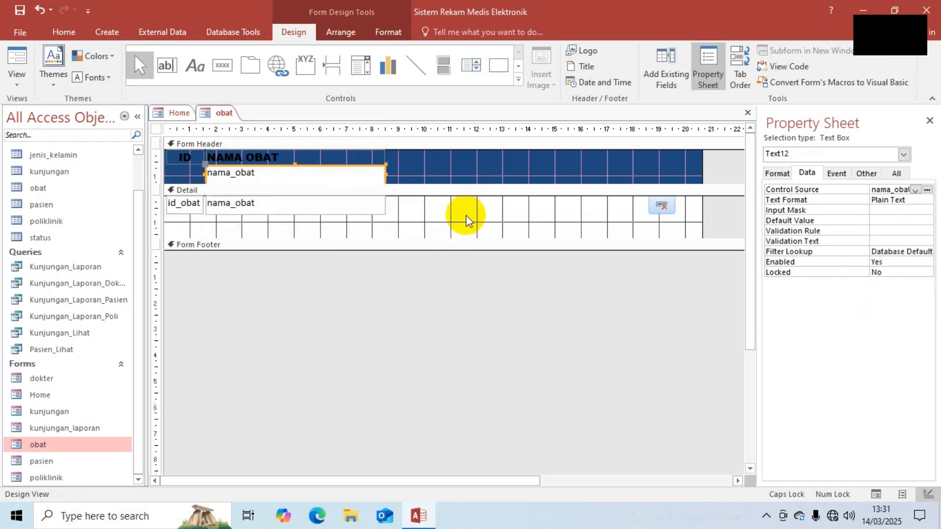
left_click(41, 10)
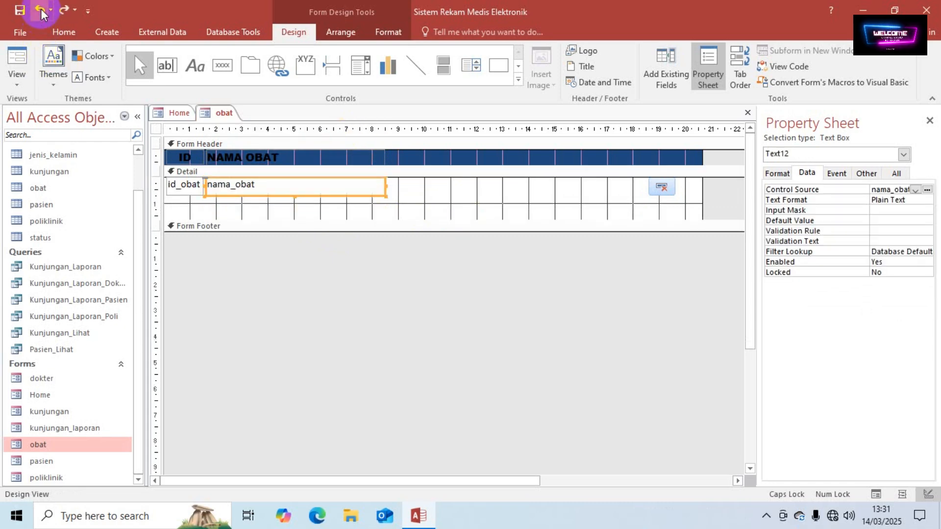
Step: Place the copied text box directly to the right of nama_obat and bind it to the deskripsi field
key("Right")
key("Right")
key("Right")
key("Right")
key("Right")
key("Right")
key("Right")
key("Right")
key("Right")
key("Right")
key("Right")
key("Right")
key("Right")
key("Right")
key("Right")
key("Right")
key("Right")
key("Right")
key("Right")
key("Right")
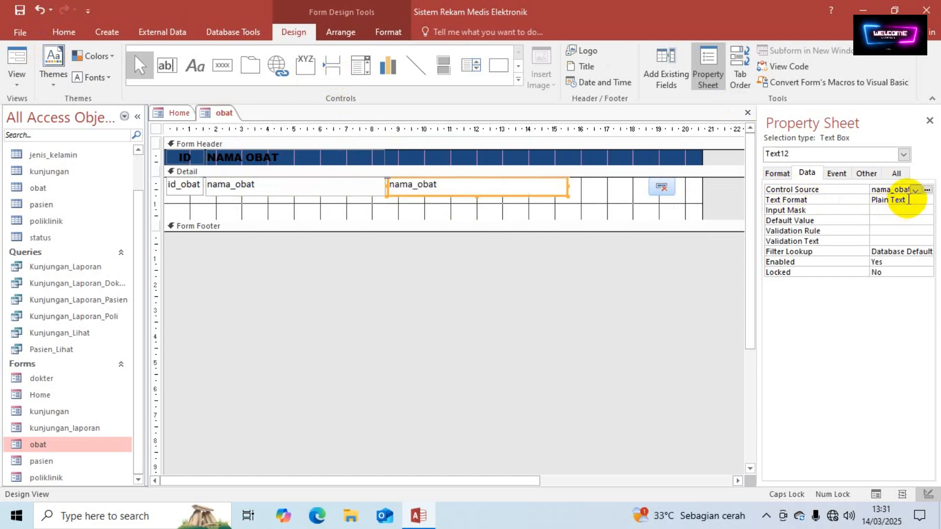
left_click(915, 191)
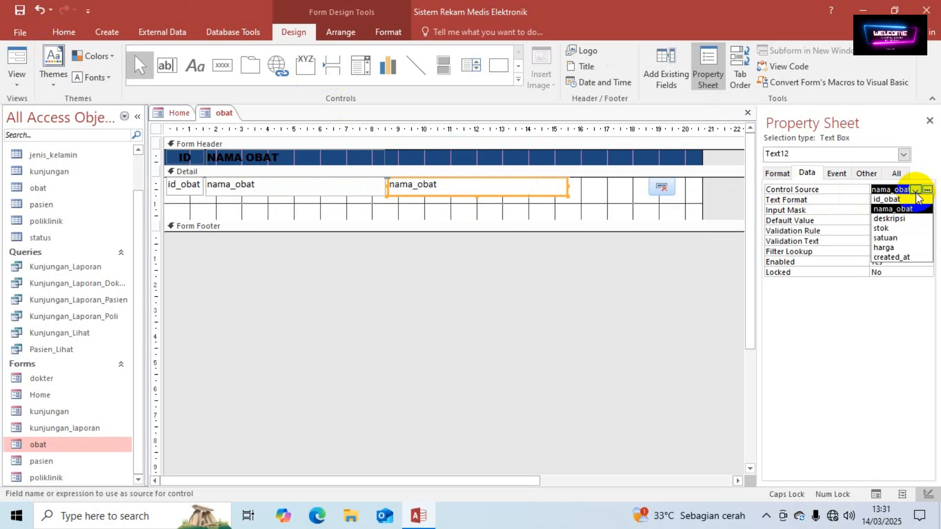
left_click(899, 218)
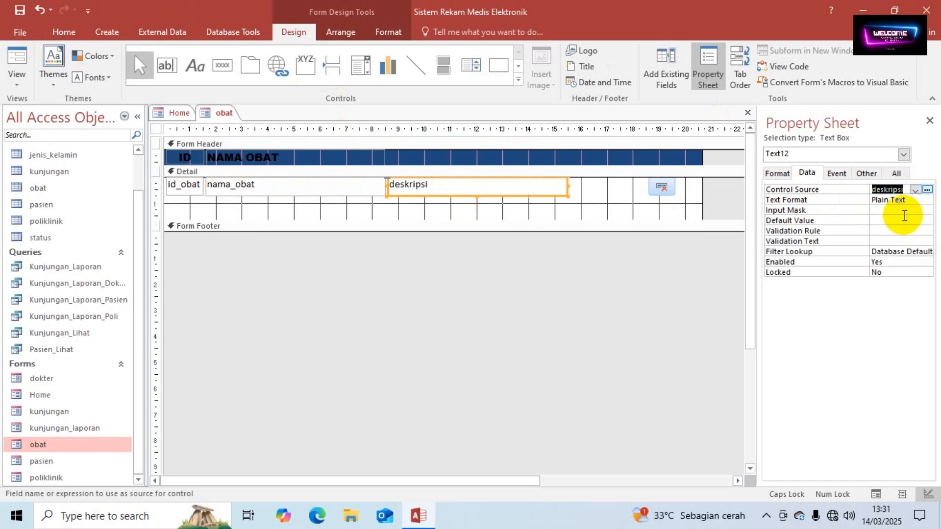
left_click(465, 287)
Step: Duplicate the id_obat text box and place the copy in the same row, directly after the deskripsi text box
left_click(184, 189)
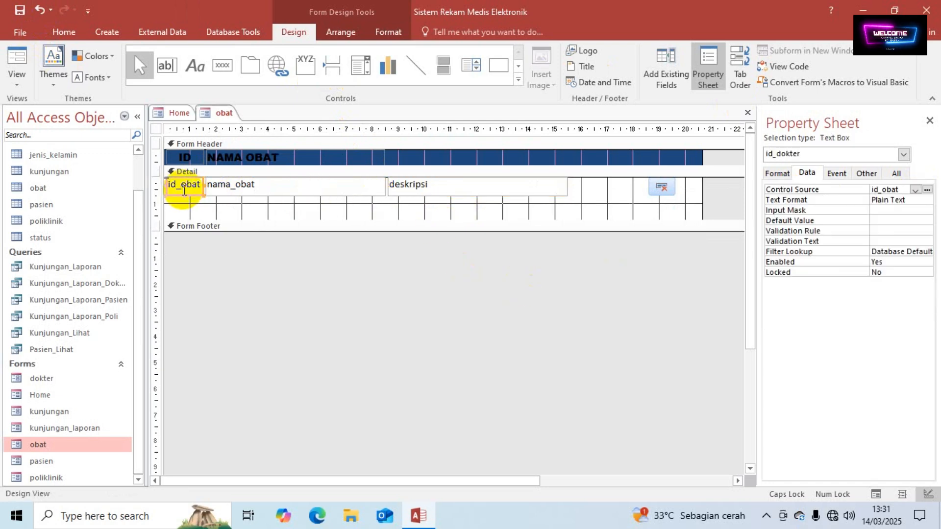
key("ctrl+c")
key("ctrl+v")
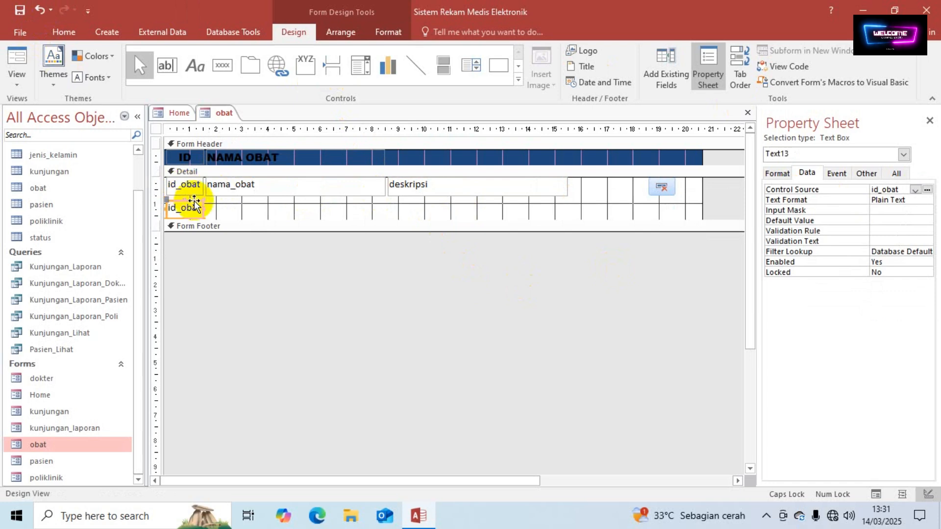
key("Up")
key("Up")
key("Up")
key("Up")
key("Up")
key("Up")
key("Up")
key("Up")
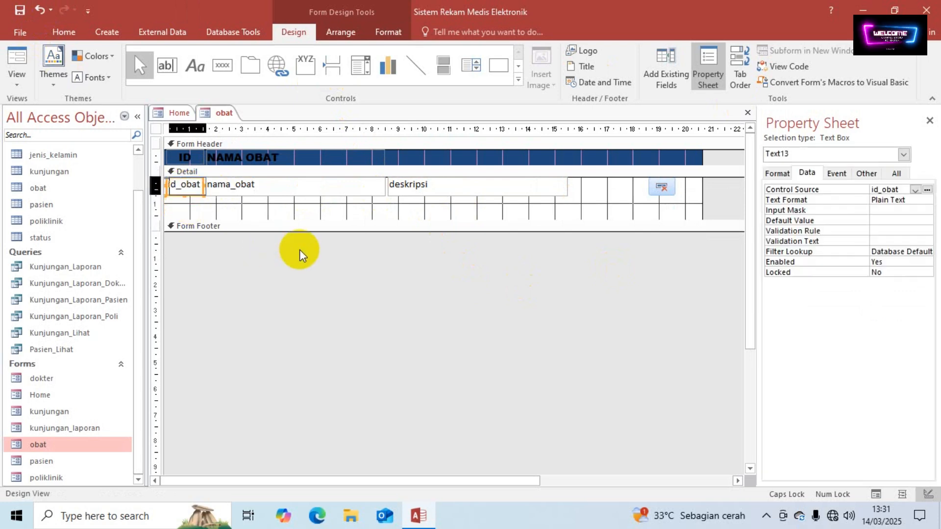
key("Tab")
key("Tab")
key("Tab")
key("Right")
key("Right")
key("Right")
key("Right")
key("Right")
key("Right")
key("Right")
key("Right")
key("Right")
key("Right")
key("Right")
key("Right")
key("Right")
key("Right")
key("Right")
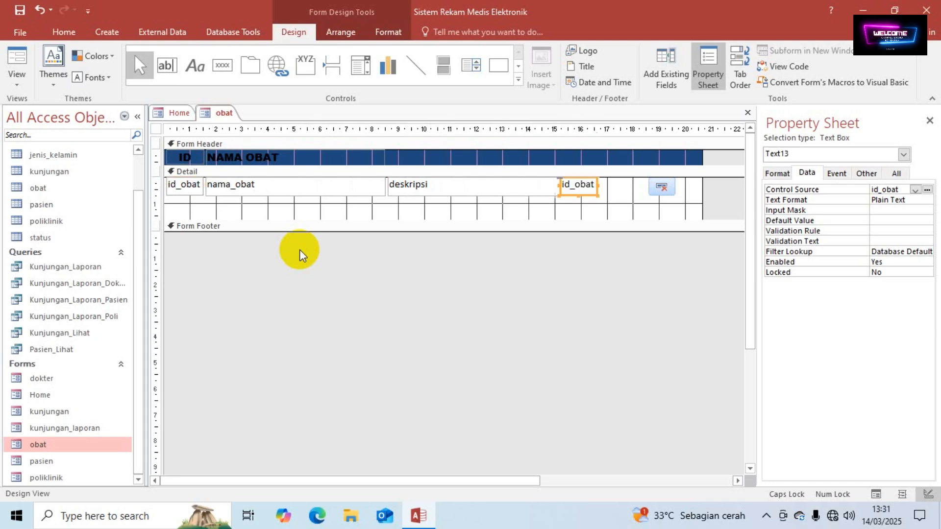
key("Left")
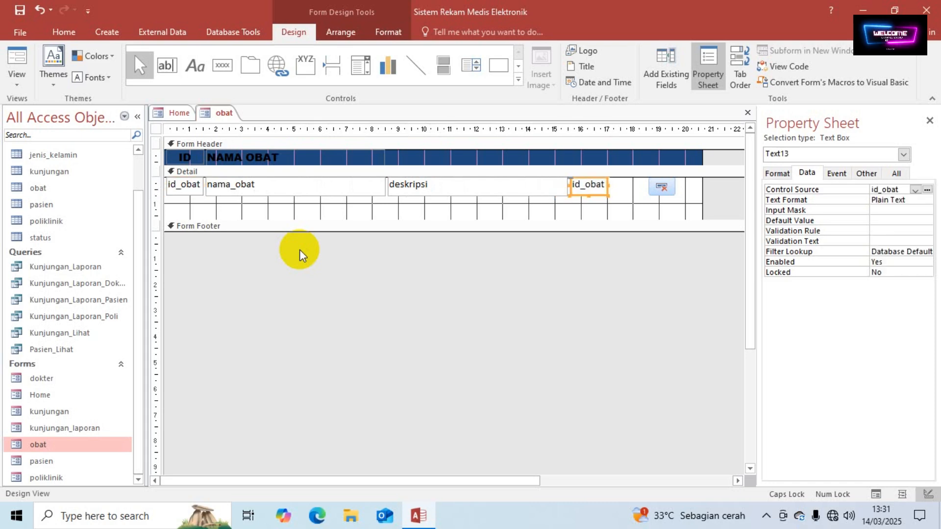
Step: Duplicate the NAMA OBAT header label and place the copy beside it, above the deskripsi text box
left_click(283, 158)
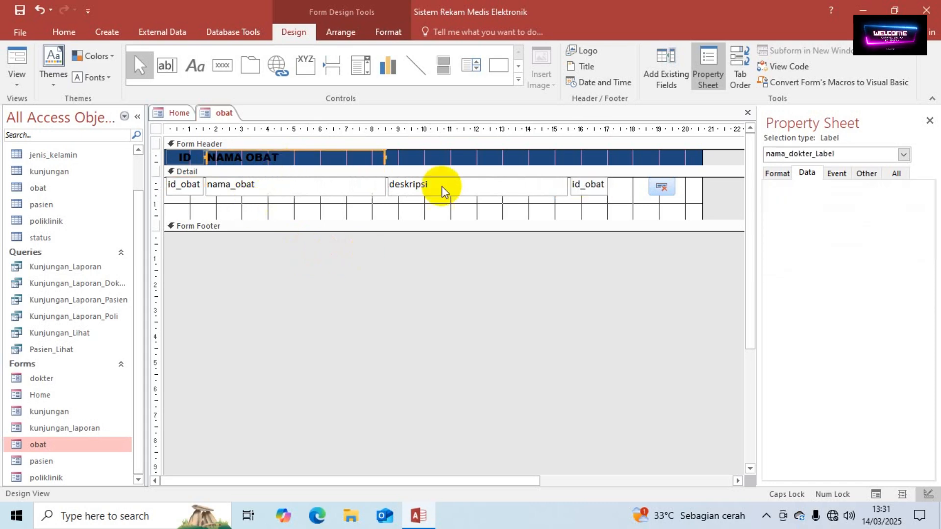
key("ctrl+c")
key("ctrl+v")
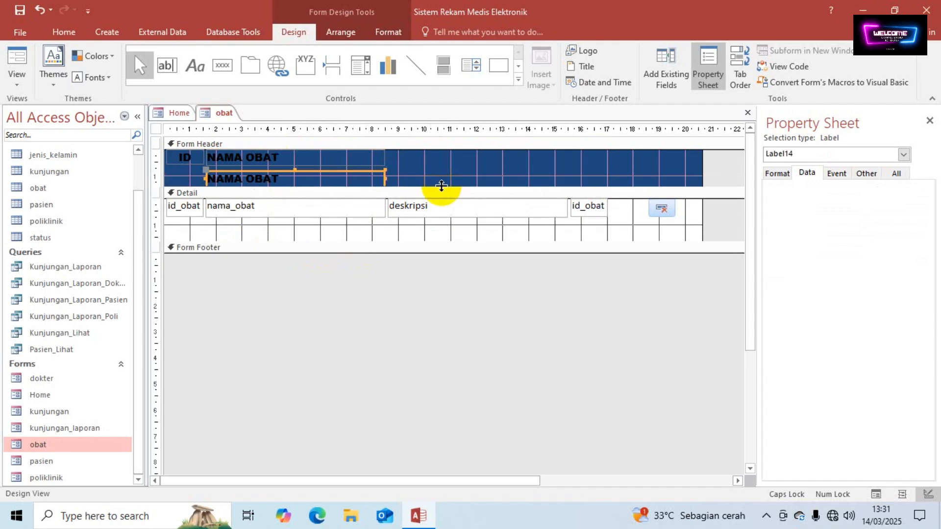
key("Up")
key("Up")
key("Up")
key("Up")
key("Up")
key("Up")
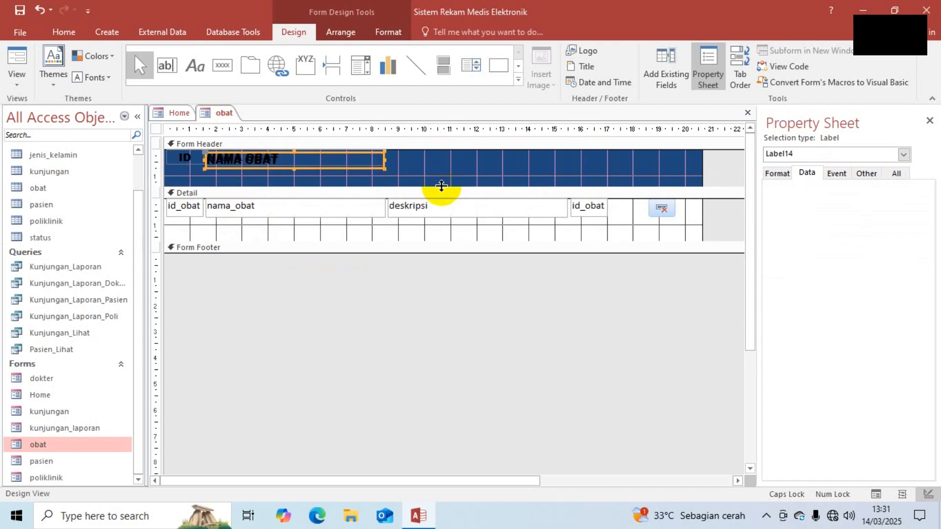
key("Up")
key("Right")
key("Right")
key("Right")
key("Right")
key("Right")
key("Right")
key("Right")
key("Right")
key("Right")
key("Right")
key("Right")
key("Right")
key("Right")
key("Right")
key("Right")
key("Right")
key("Right")
key("Right")
key("Right")
key("Right")
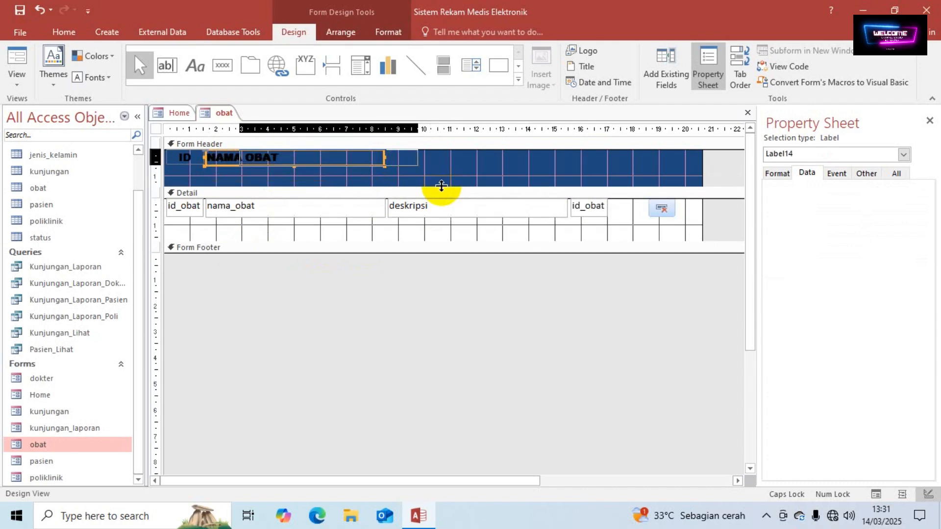
key("Right")
key("Right")
key("Right")
key("Right")
key("Right")
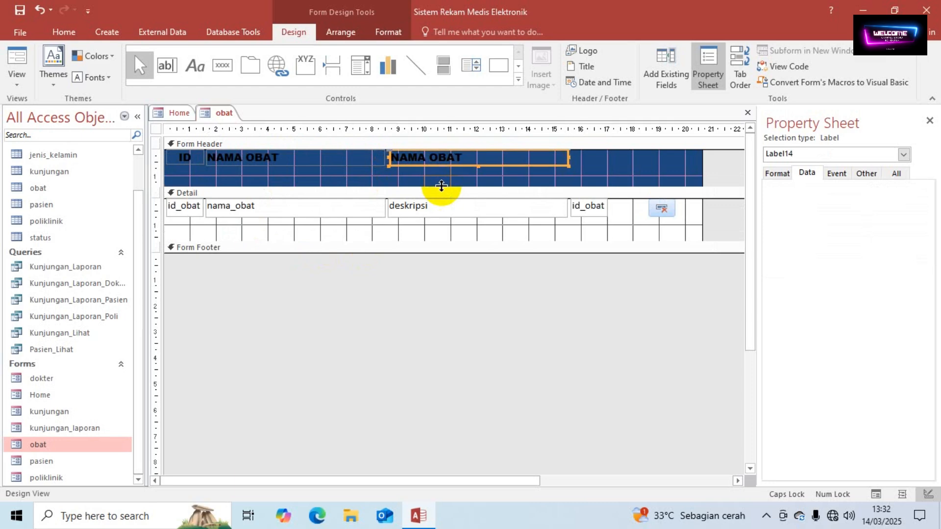
key("Left")
Step: Change the text of the copied header label to DESKRIPSI
left_click_drag(410, 157, 390, 163)
key("Caps_Lock")
type("des")
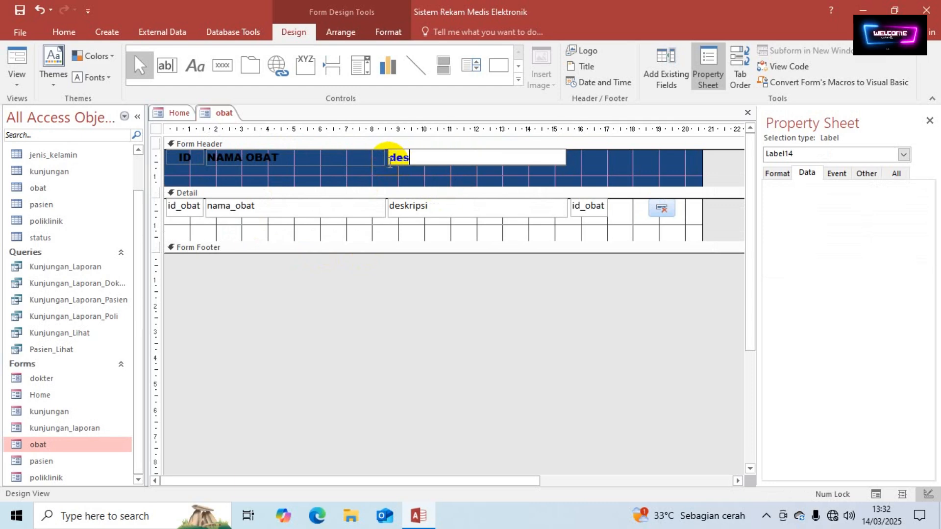
key("Caps_Lock")
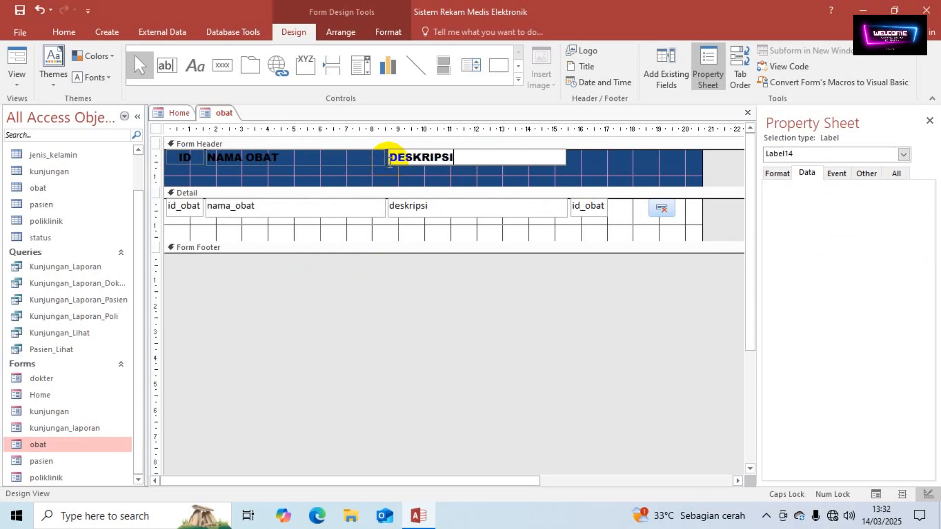
left_click(574, 167)
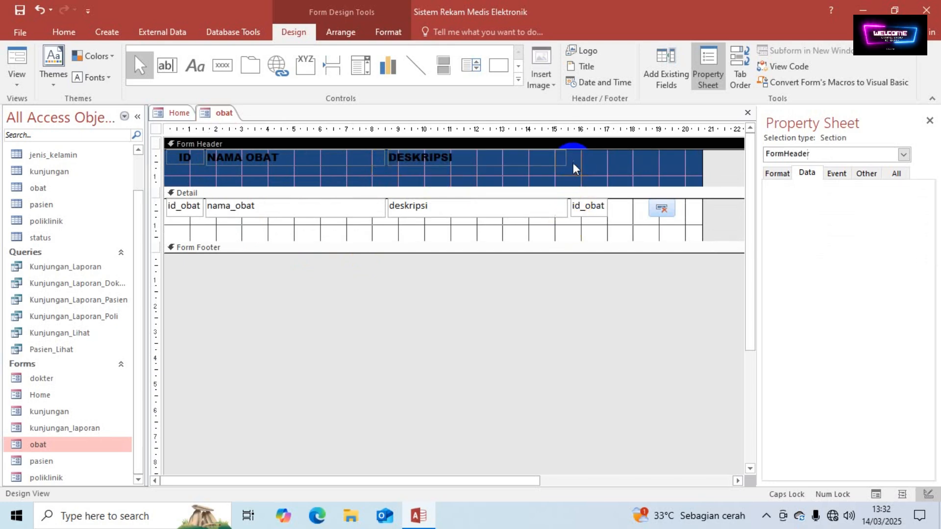
Step: Duplicate the ID header label and place the copy directly after DESKRIPSI, above the copied id_obat text box
left_click(200, 156)
key("ctrl+c")
key("ctrl+v")
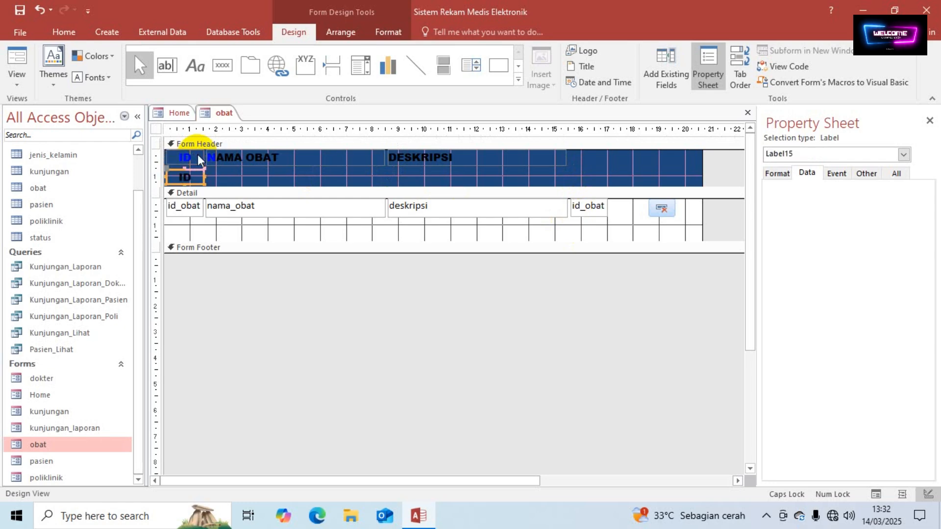
key("Up")
key("Up")
key("Up")
key("Up")
key("Up")
key("Up")
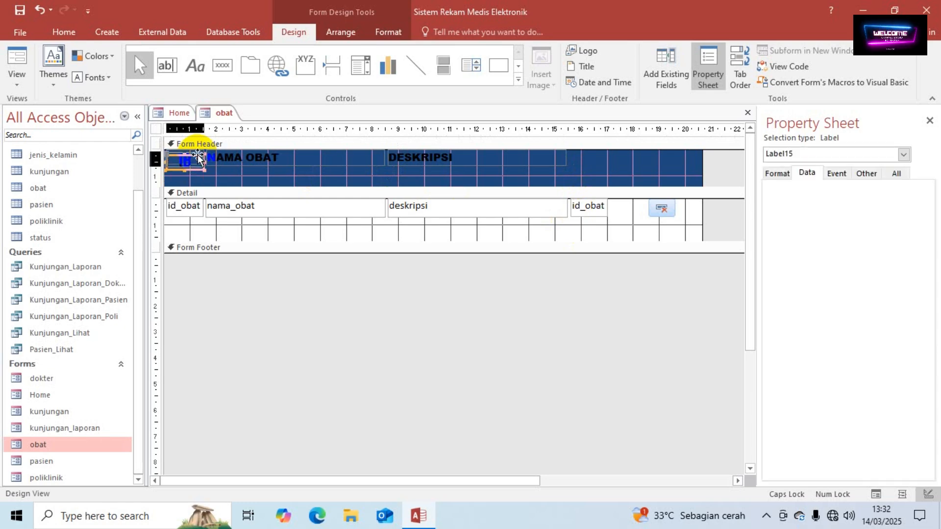
key("Right")
key("Right")
key("Right")
key("Right")
key("Right")
key("Right")
key("Right")
key("Right")
key("Right")
key("Right")
key("Right")
key("Right")
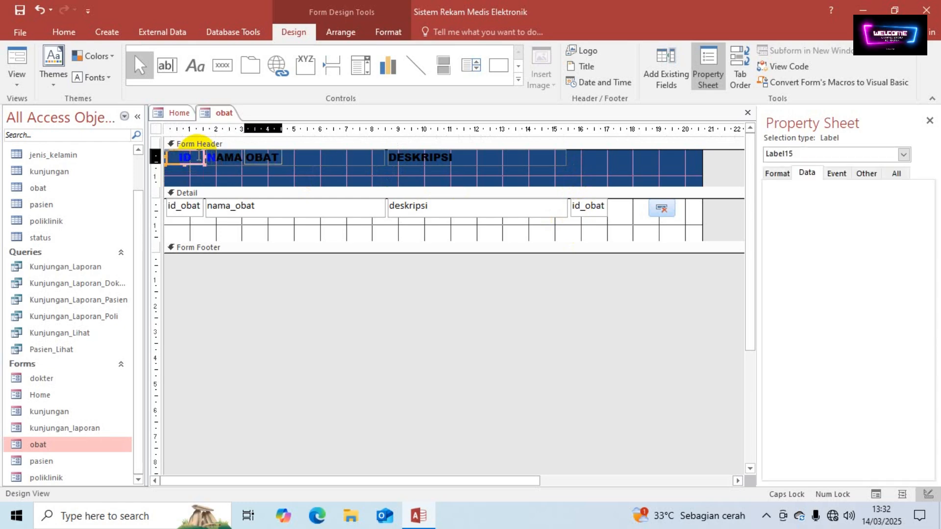
key("Right")
key("Right")
key("Right")
key("Right")
key("Right")
key("Right")
key("Right")
key("Right")
key("Right")
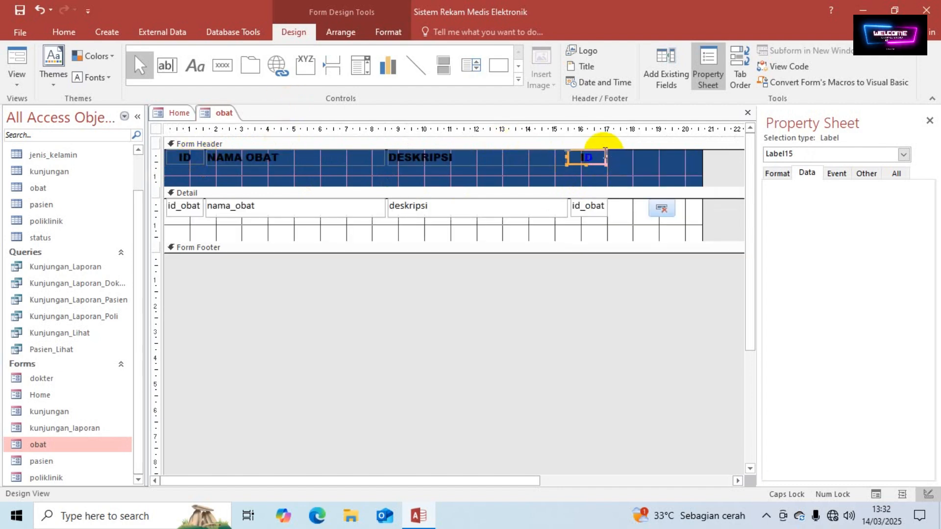
Step: Change the copied header label's text to STOK and nudge it right to line up with the text box below
left_click(599, 156)
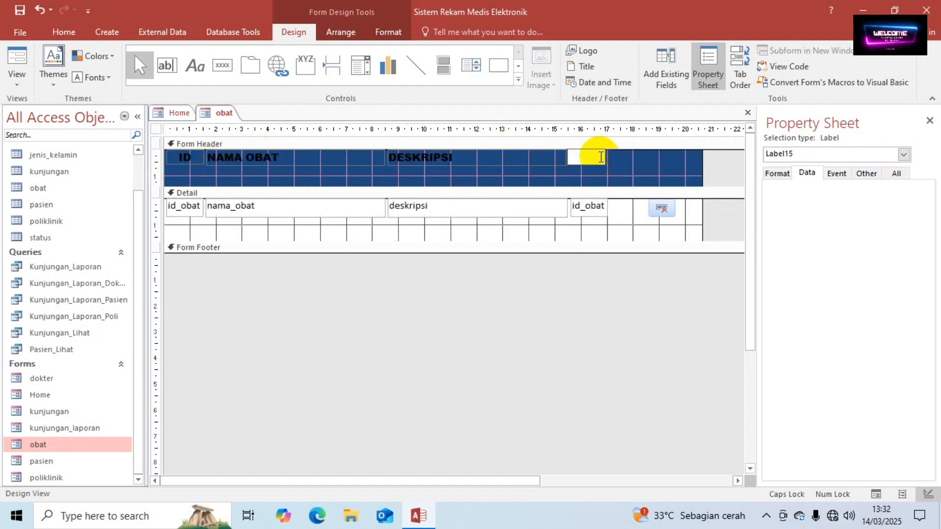
type("STOK")
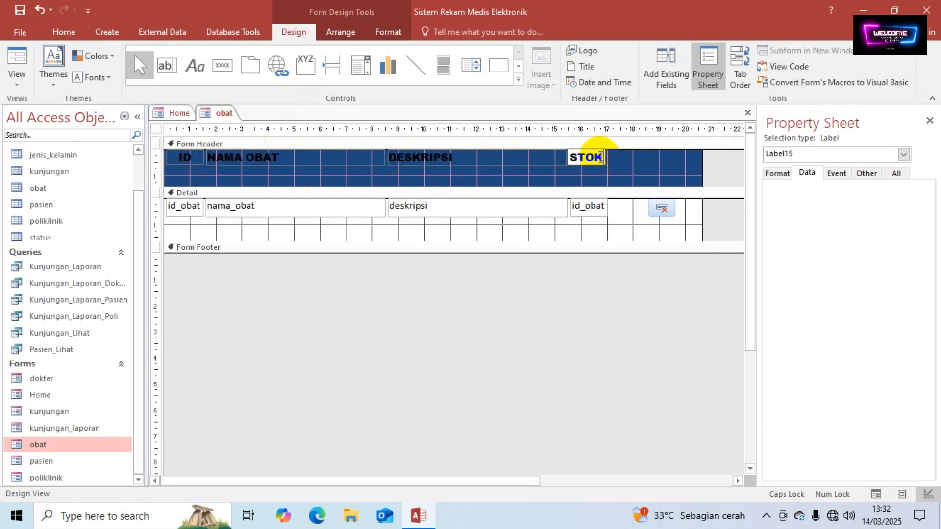
left_click(633, 167)
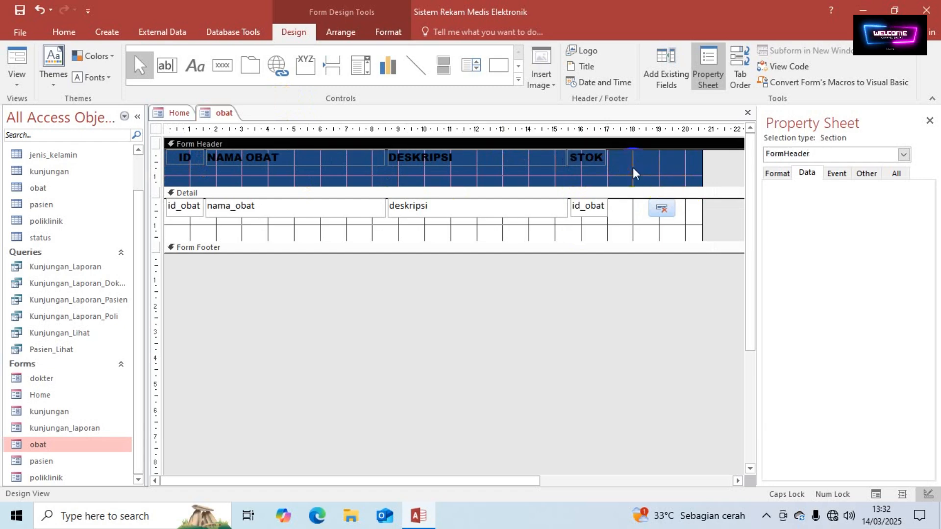
left_click(586, 160)
key("Right")
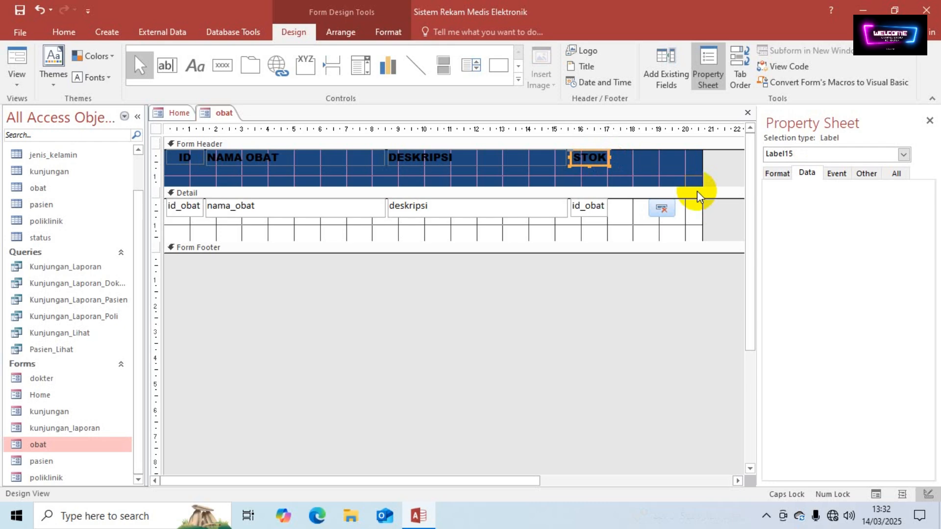
left_click(641, 174)
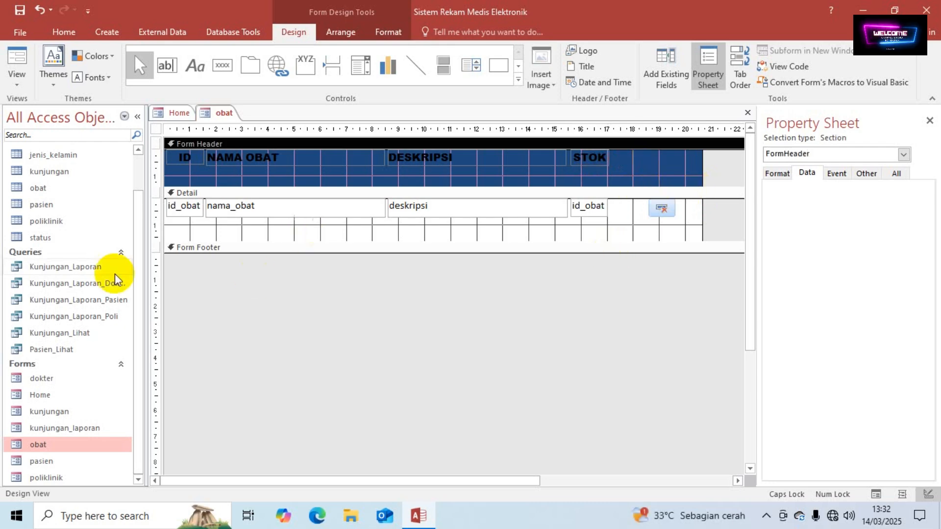
Step: Bind the copied id_obat text box below the STOK label to the stok field
left_click(588, 212)
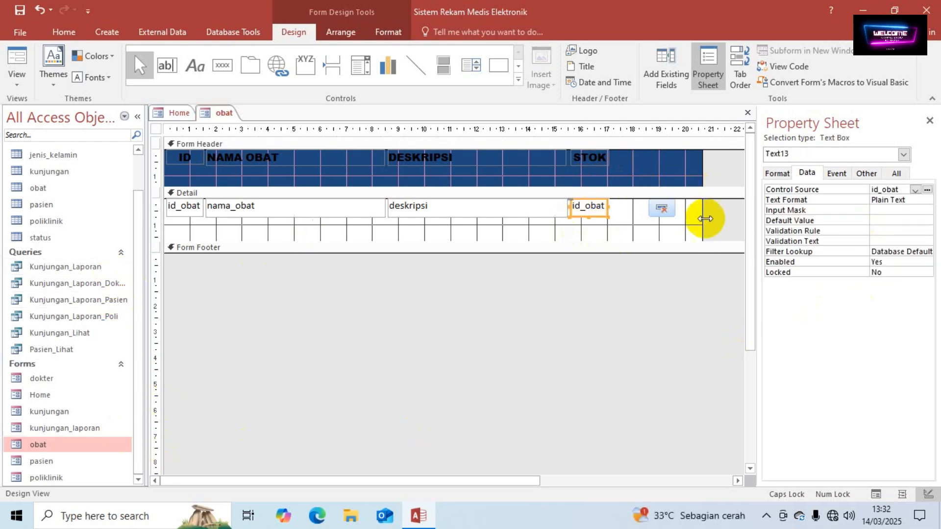
left_click(914, 189)
left_click(896, 228)
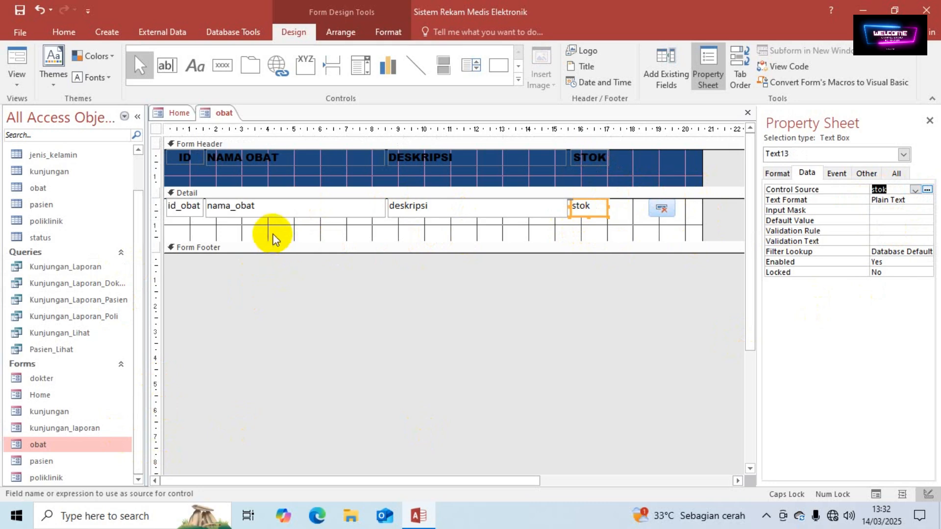
Step: Narrow the NAMA OBAT header label and the nama_obat text box together so they end near the 8 cm ruler mark
left_click_drag(273, 233, 287, 161)
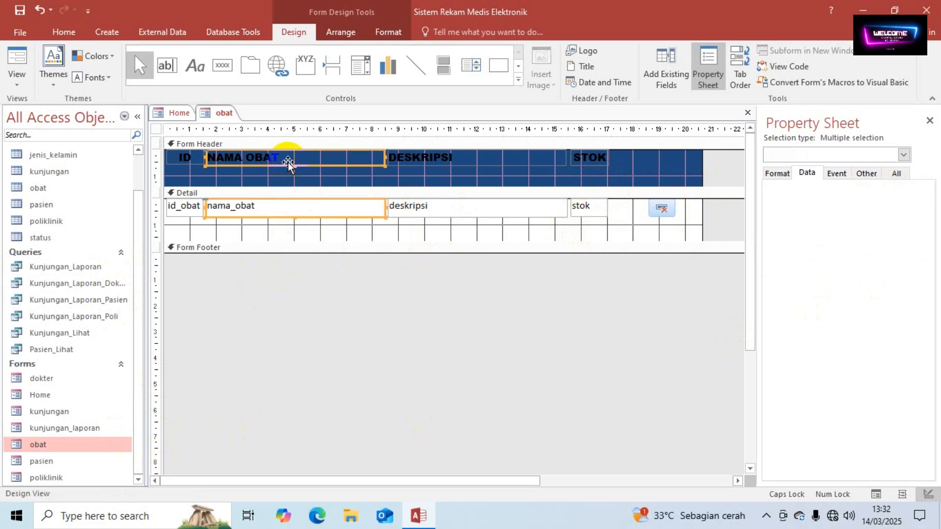
key("shift+Left")
key("shift+Left")
key("shift+Left")
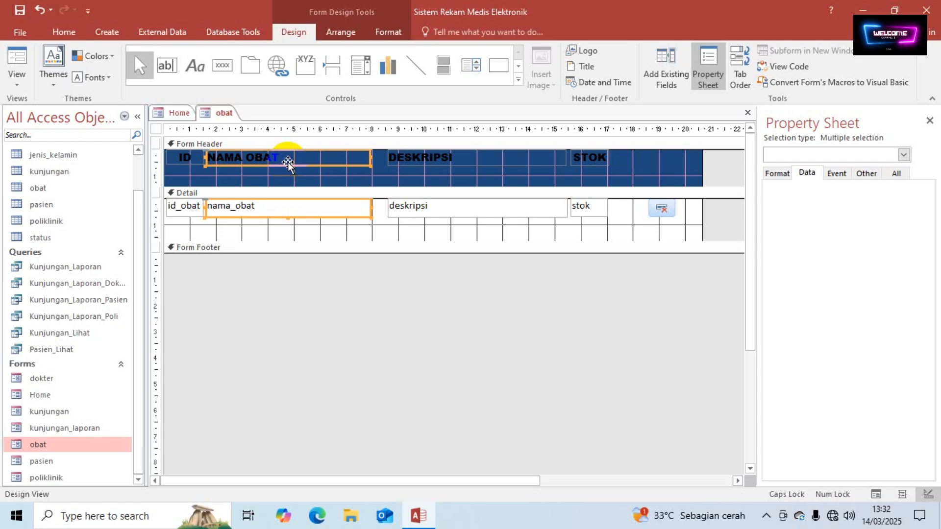
left_click(385, 326)
left_click(363, 158)
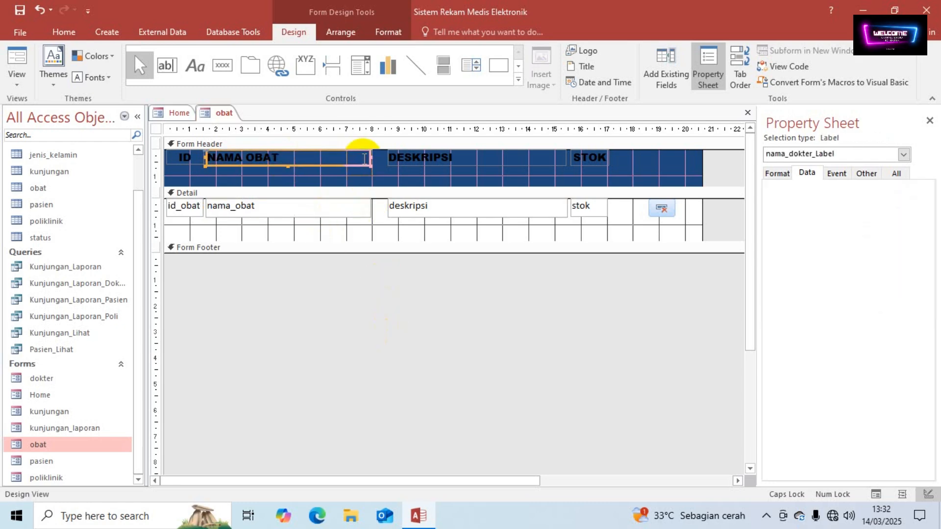
Step: Shift the DESKRIPSI label and deskripsi text box left together until they adjoin the nama_obat column
left_click_drag(437, 236, 438, 158)
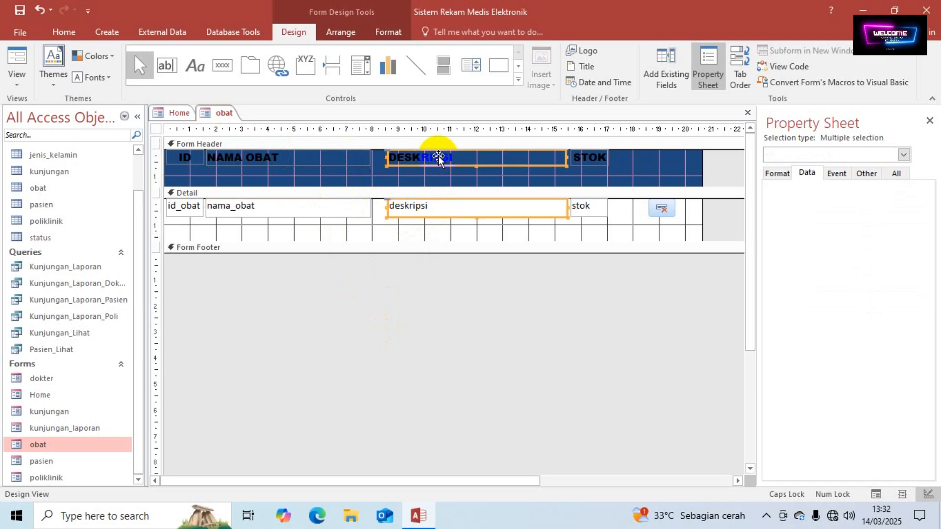
key("Left")
key("Left")
key("Left")
key("Left")
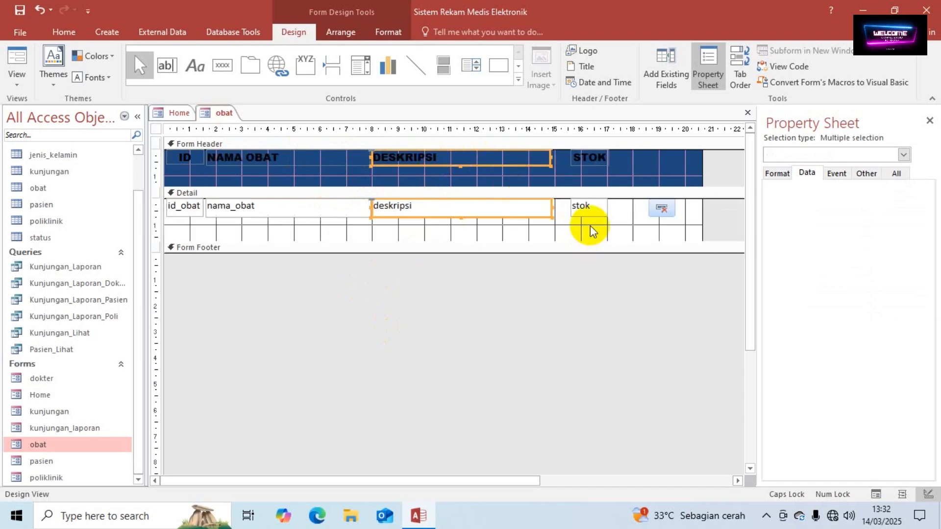
Step: Shift the STOK label and stok text box left together to close the gap after the deskripsi column
left_click_drag(591, 227, 590, 160)
key("Left")
key("Left")
key("Left")
key("Left")
key("Left")
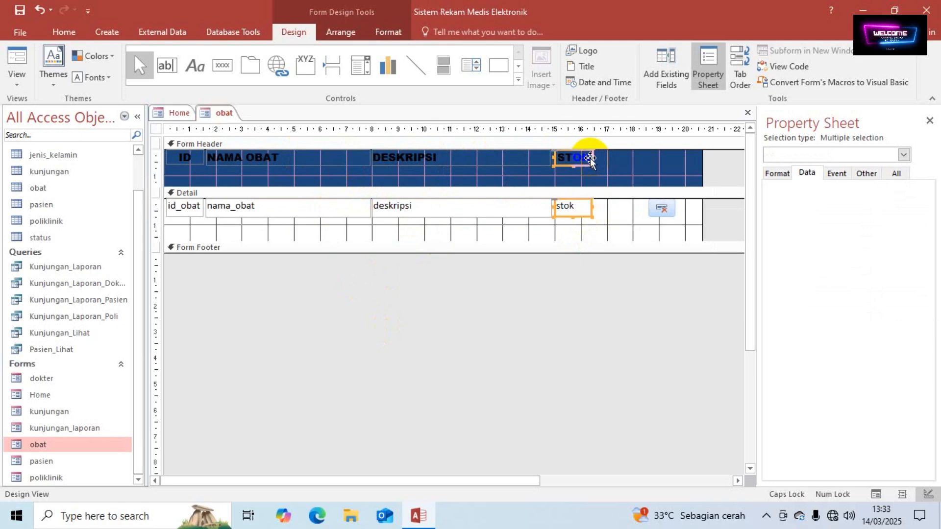
left_click(593, 271)
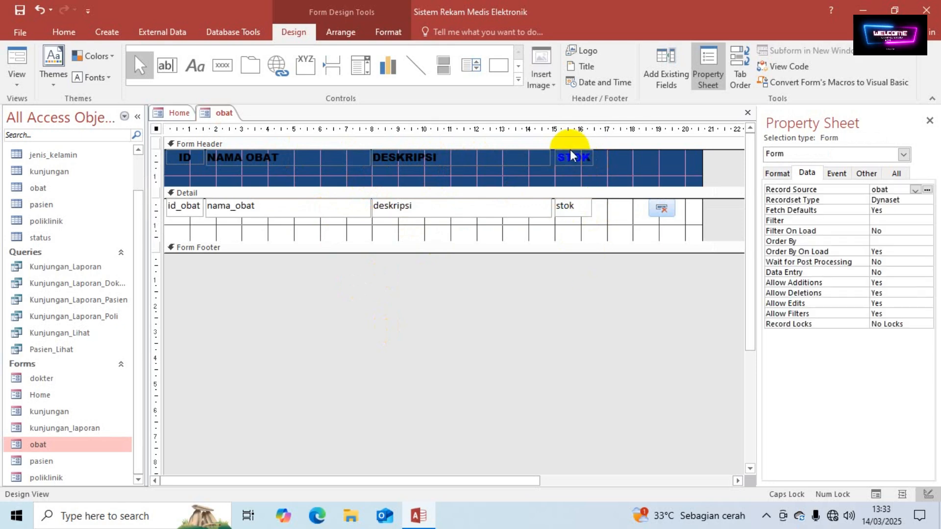
Step: Nudge the DESKRIPSI label slightly right, and slightly narrow and shift the nama_obat text box to even out the column spacing
left_click(541, 157)
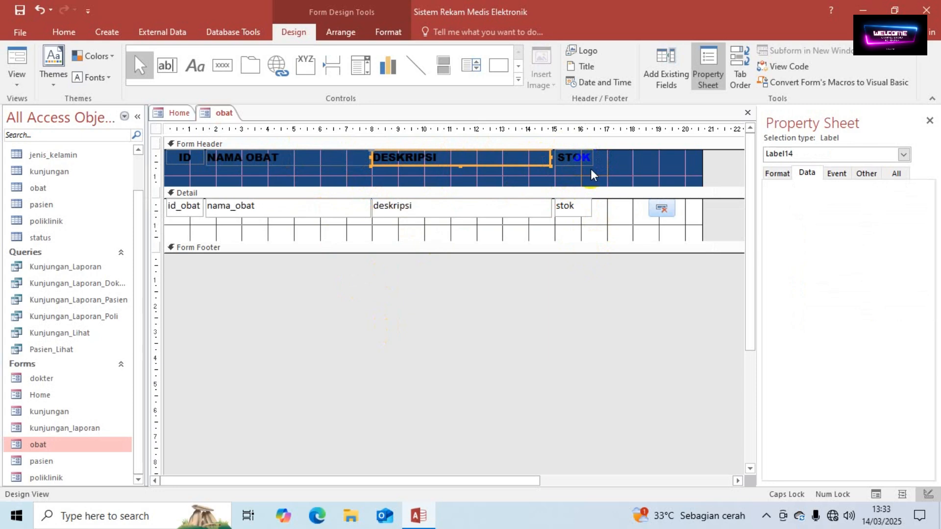
key("Right")
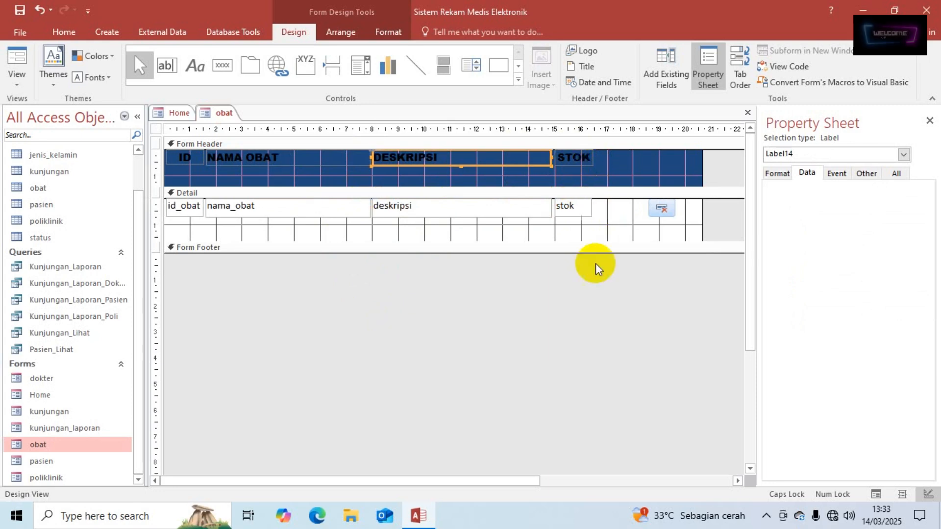
left_click(343, 209)
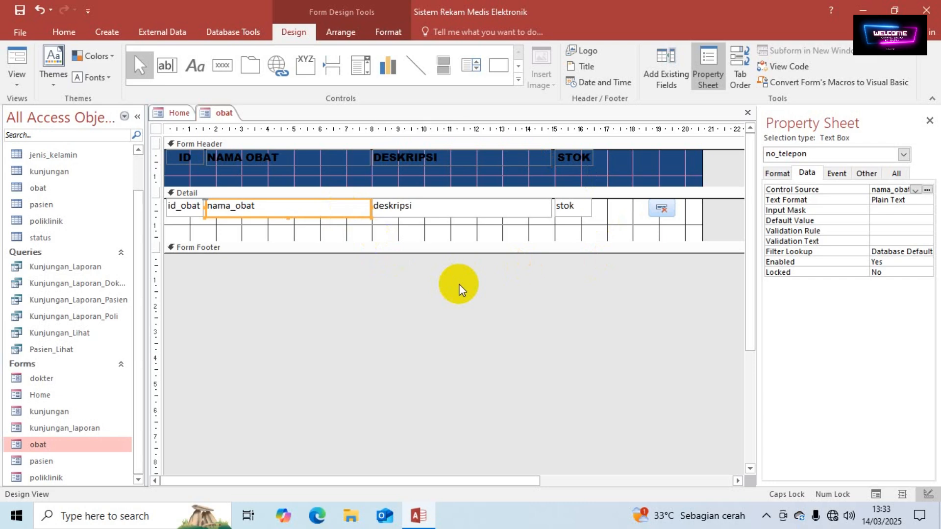
key("shift+Left")
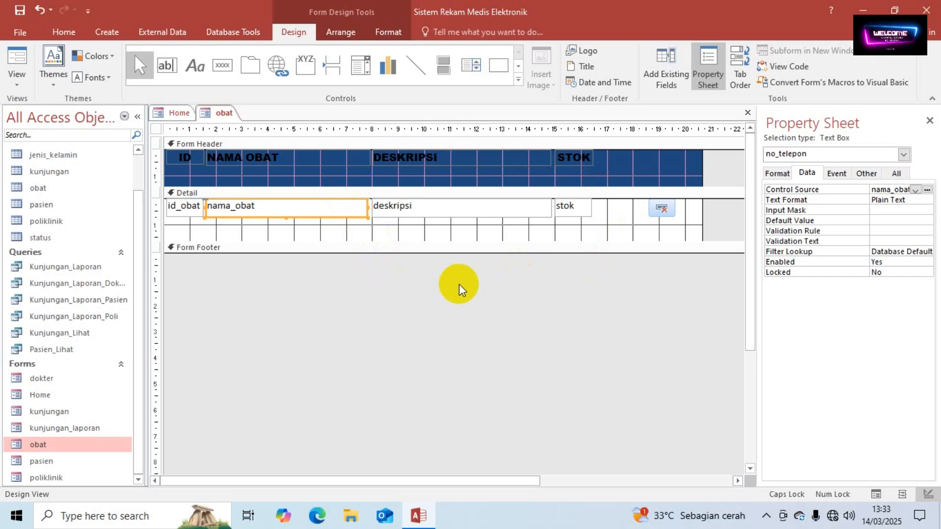
key("Right")
key("Right")
key("Right")
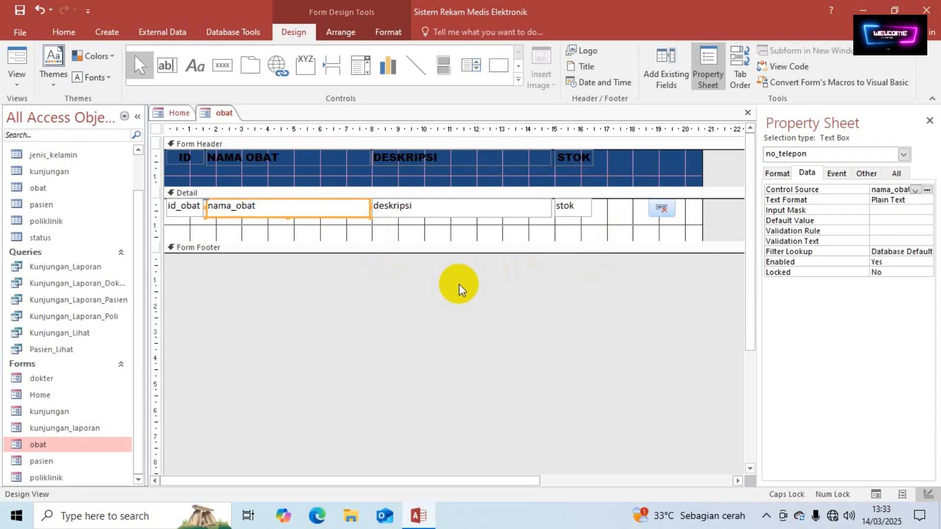
left_click(519, 295)
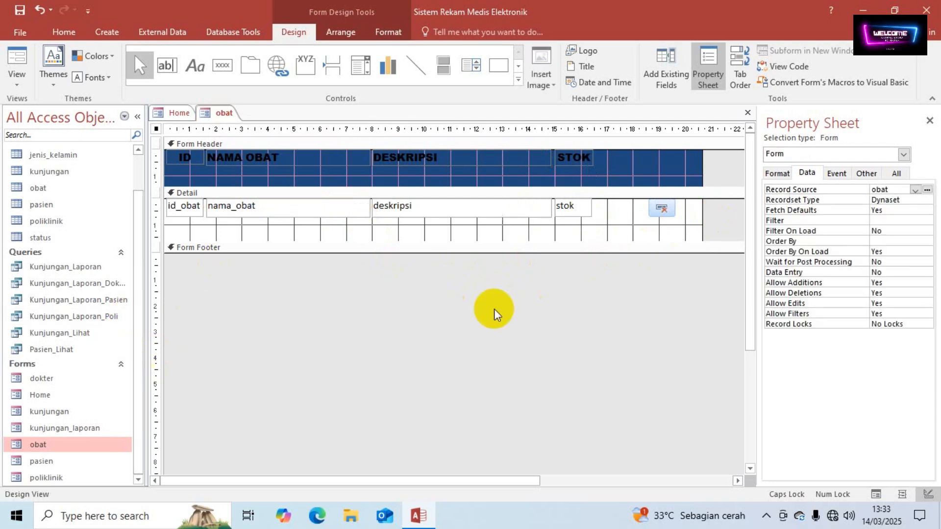
Step: Duplicate the stok text box and place the copy in the same row, directly after the original
left_click(579, 207)
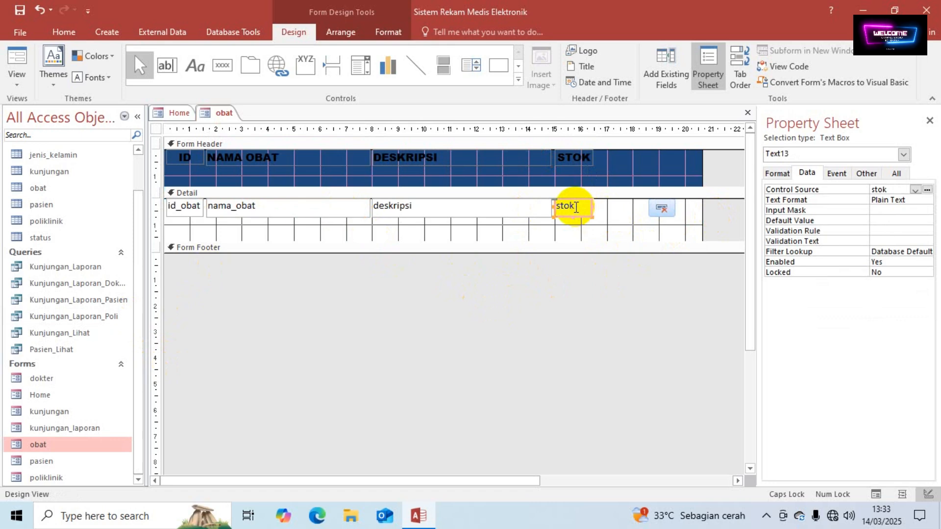
key("ctrl+v")
key("Up")
key("Up")
key("Up")
key("Up")
key("Up")
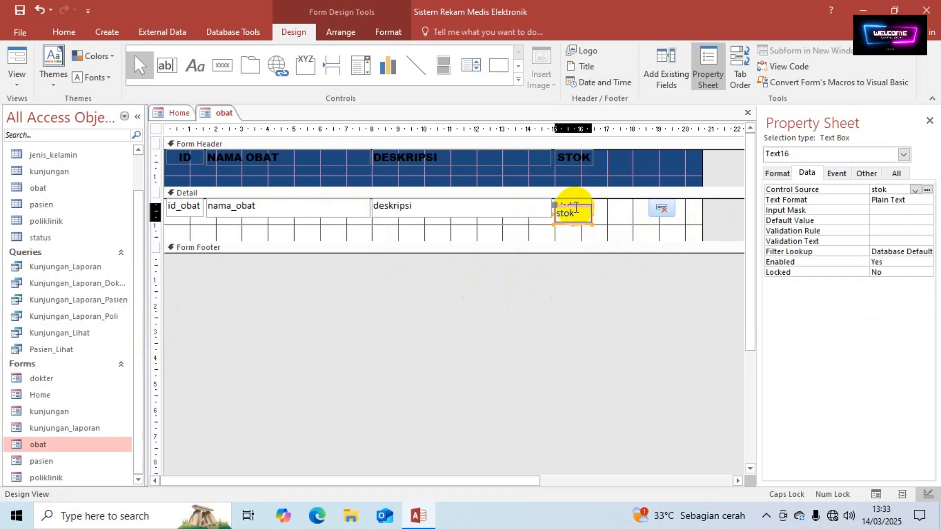
key("Up")
key("Up")
key("Up")
key("Right")
key("Right")
key("Right")
key("Right")
key("Right")
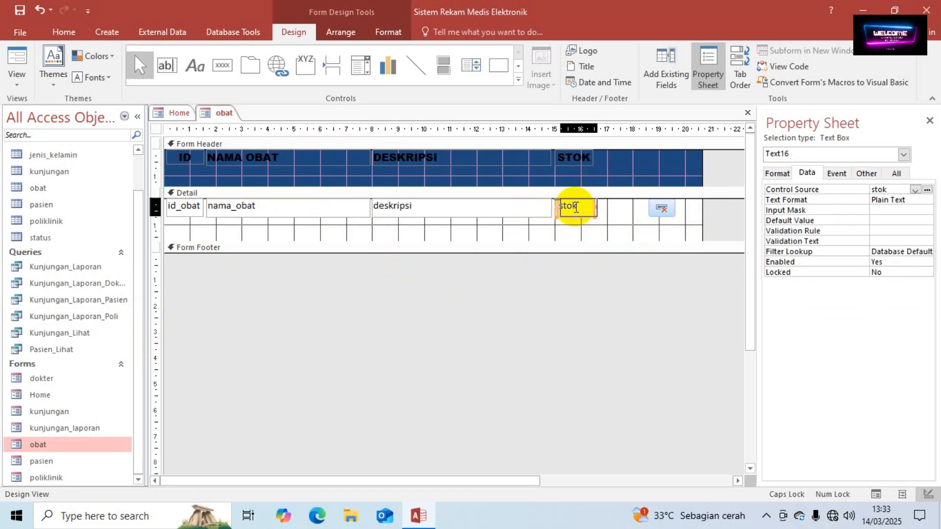
key("Left")
key("Left")
key("Left")
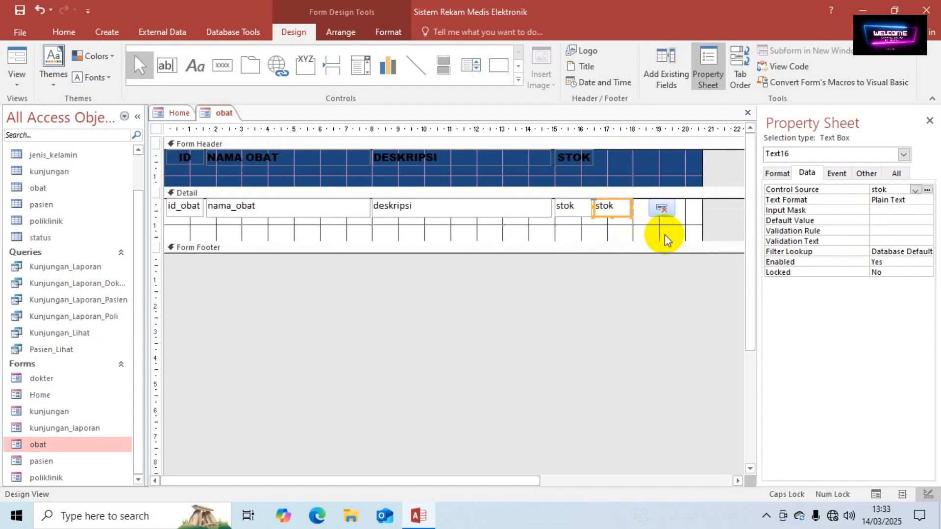
Step: Move the delete command button in the Detail section right to about the 21 cm mark to make room for another field
left_click(662, 209)
key("Right")
key("Right")
key("Right")
key("Right")
key("Right")
key("Right")
key("Right")
key("Right")
key("Right")
key("Right")
key("Right")
key("Right")
key("Right")
key("Right")
key("Right")
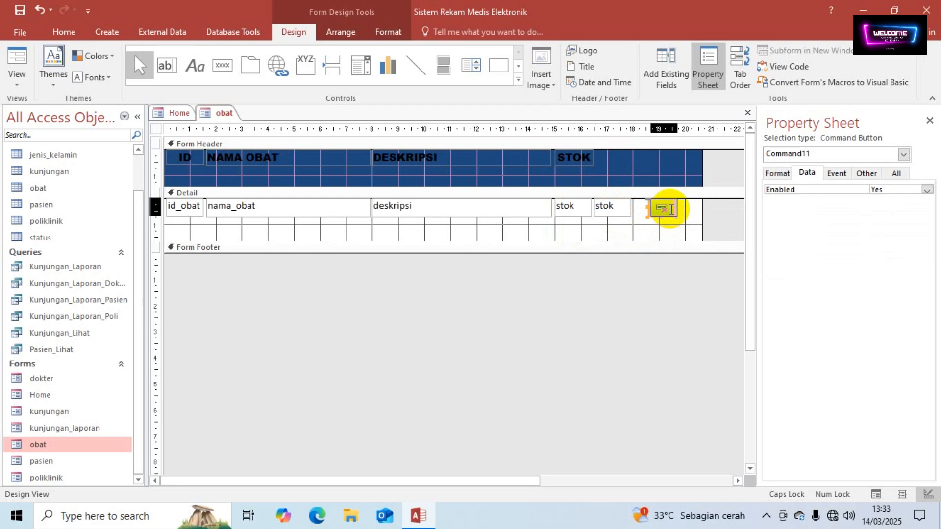
key("Right")
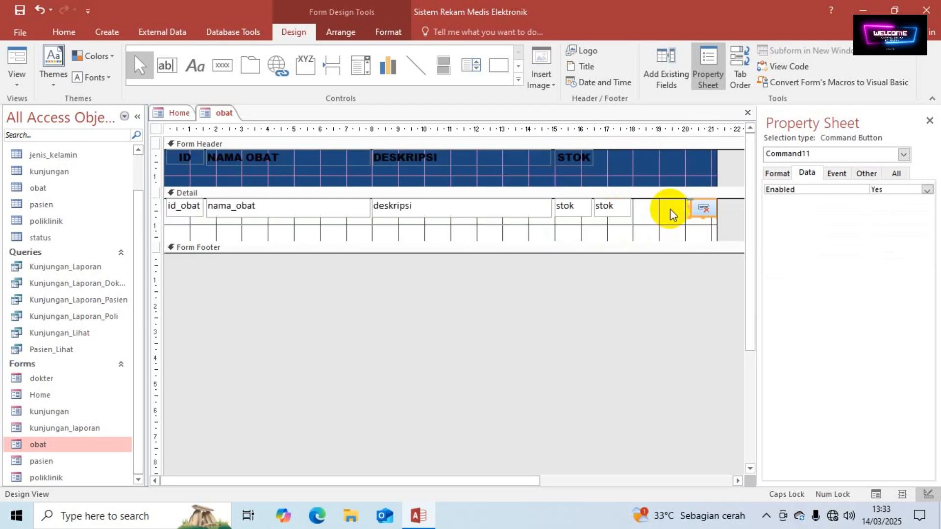
Step: Bind the copied stok text box to the satuan field
left_click(626, 211)
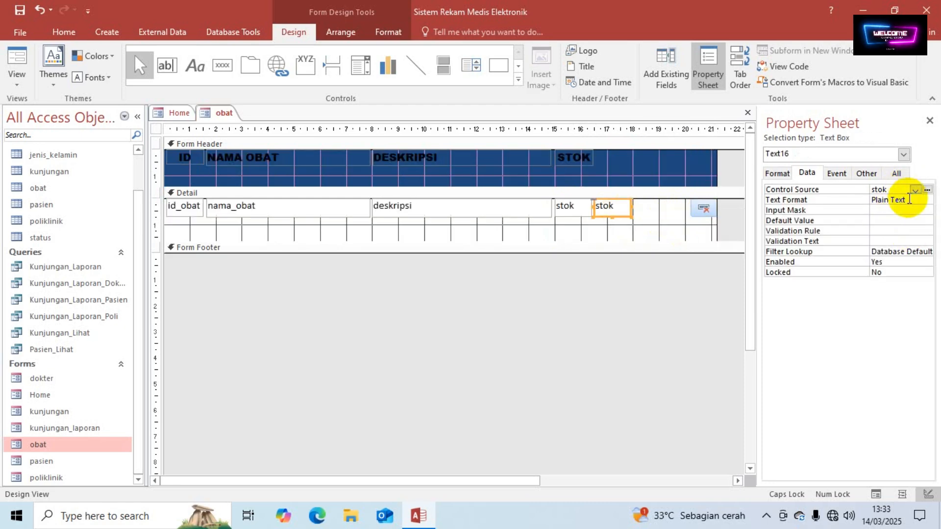
left_click(914, 190)
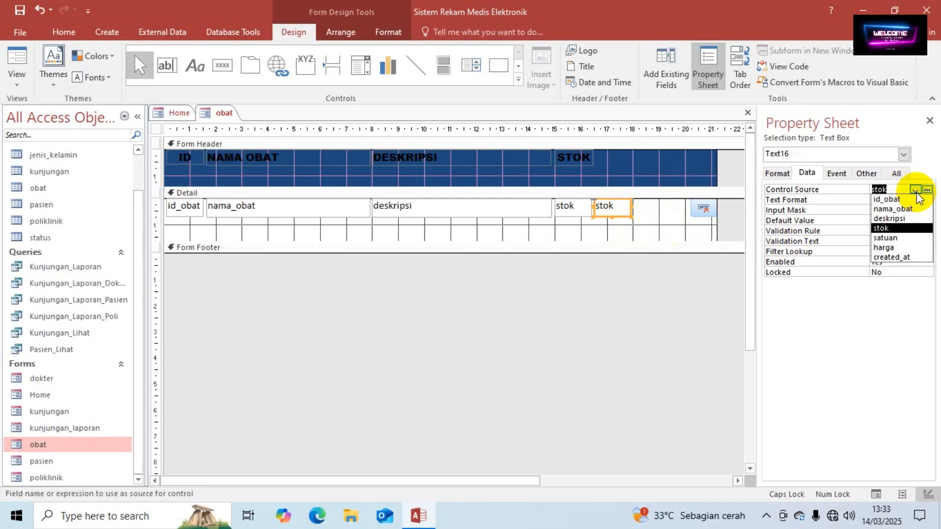
left_click(899, 239)
left_click(625, 296)
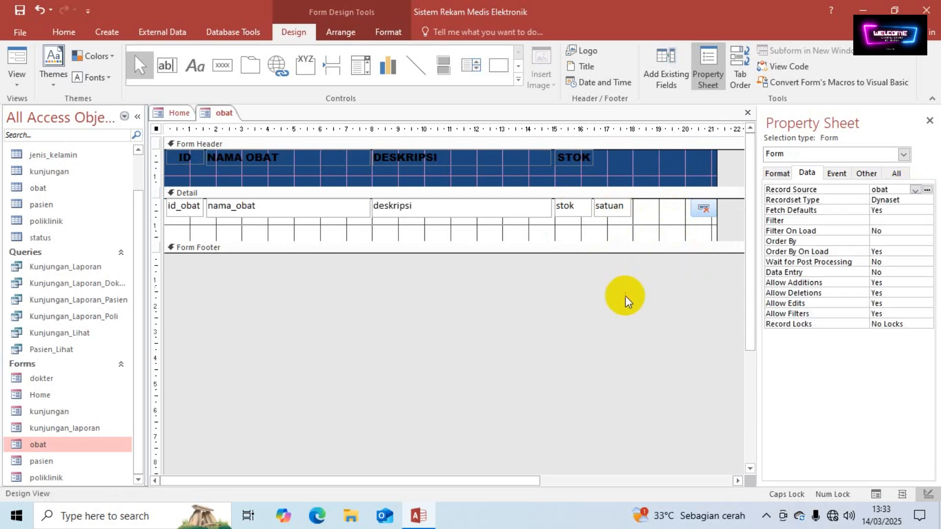
Step: Duplicate the satuan text box and place the copy in the same Detail row, directly after the original
left_click(616, 211)
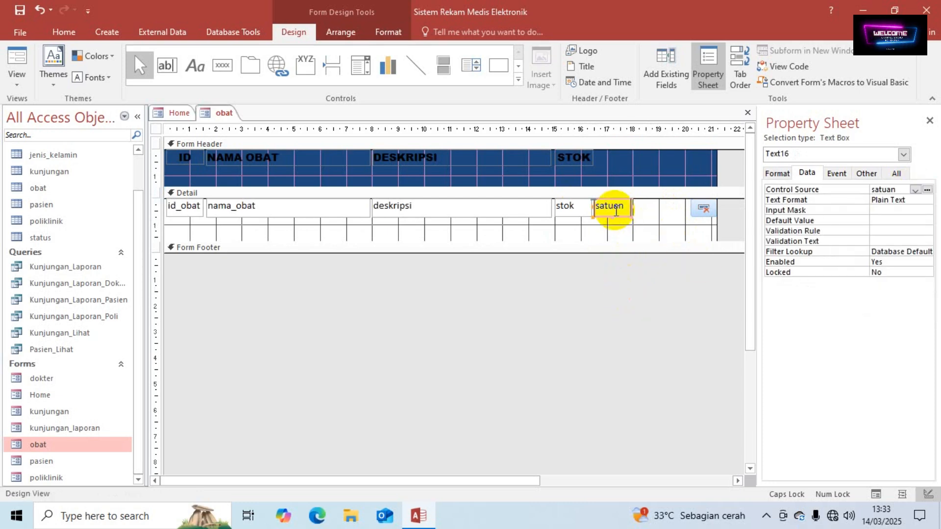
key("ctrl+d")
key("Up")
key("Up")
key("Up")
key("Up")
key("Up")
key("Up")
key("Up")
key("Up")
key("Up")
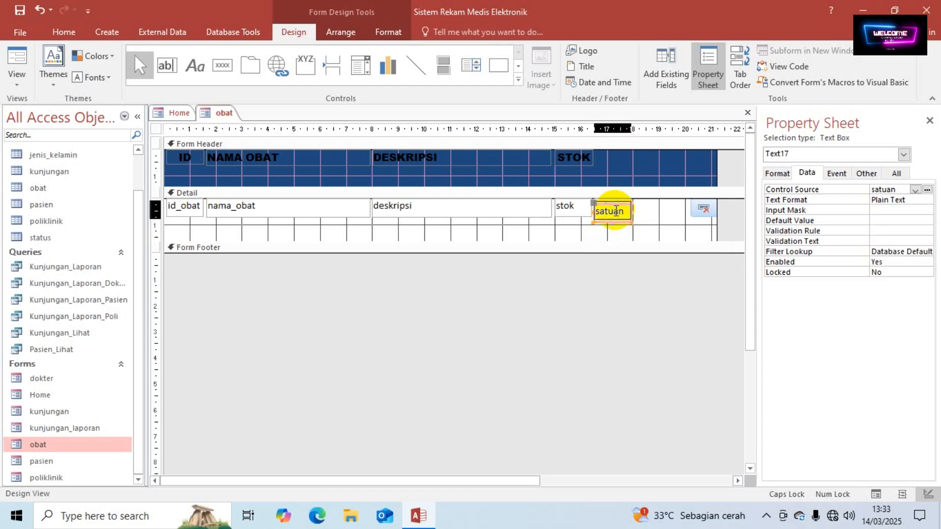
key("Right")
key("Right")
key("Right")
key("Right")
key("Right")
key("Right")
key("Right")
key("Right")
key("Right")
key("Right")
key("Right")
key("Right")
key("Right")
key("Right")
key("Right")
key("Right")
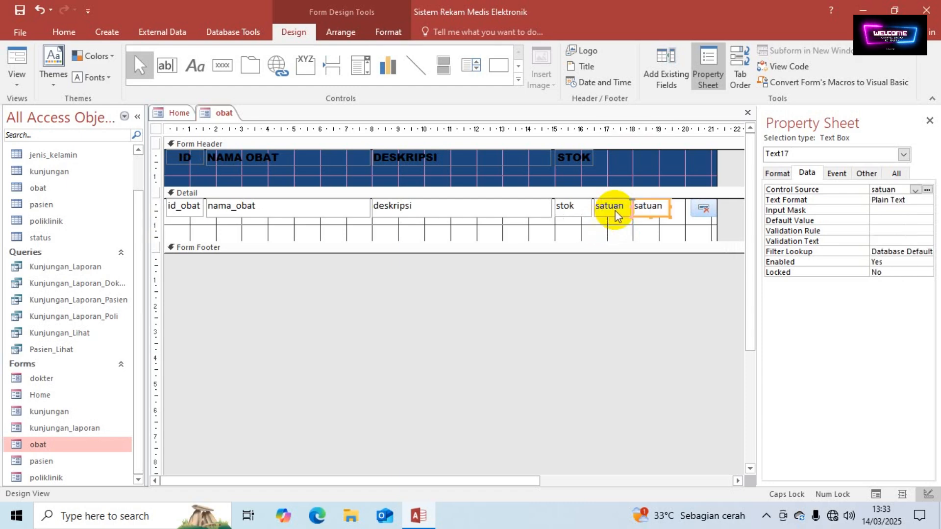
key("Right")
key("Right")
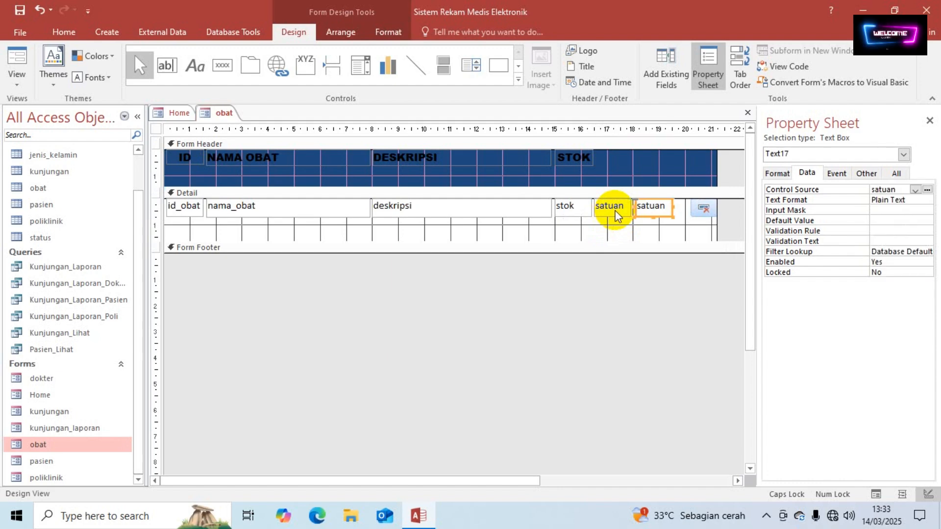
Step: Widen the copied satuan text box and shift it right until it sits just before the delete button
key("shift+Right")
key("shift+Right")
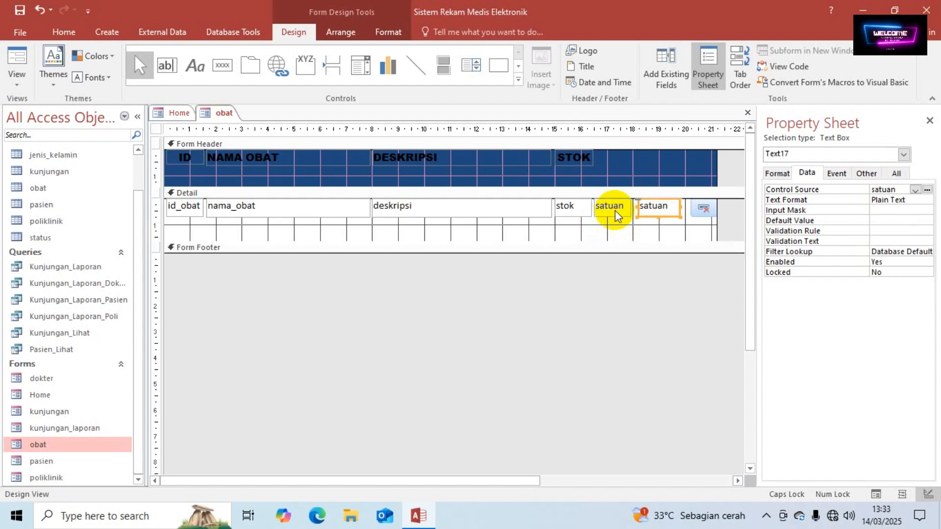
key("Right")
key("Right")
key("shift+Right")
key("shift+Right")
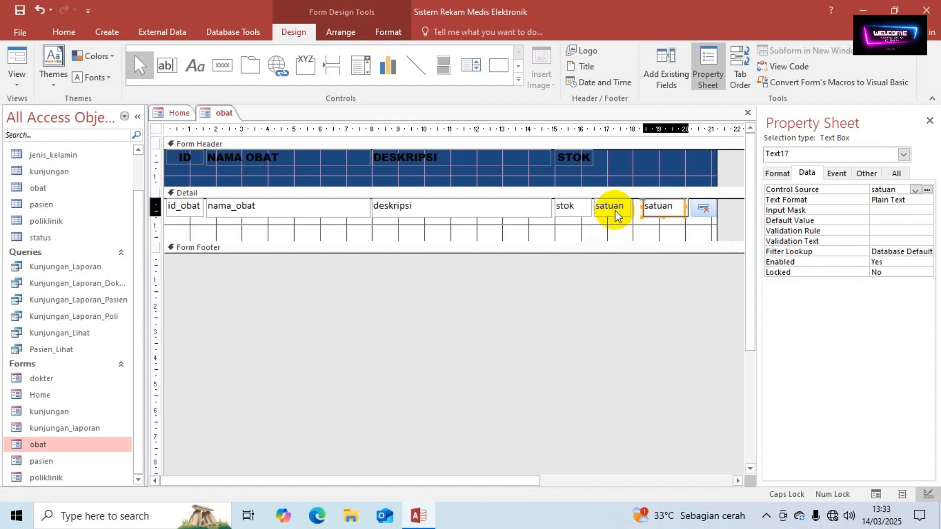
Step: Widen the original satuan text box slightly and shift its copy left to close the gap between them
left_click(617, 212)
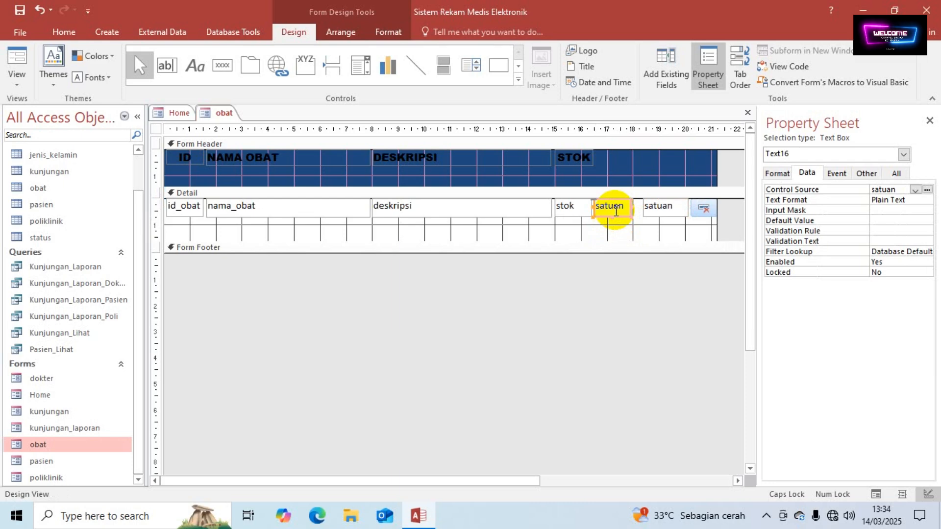
key("shift+Right")
key("shift+Right")
key("shift+Right")
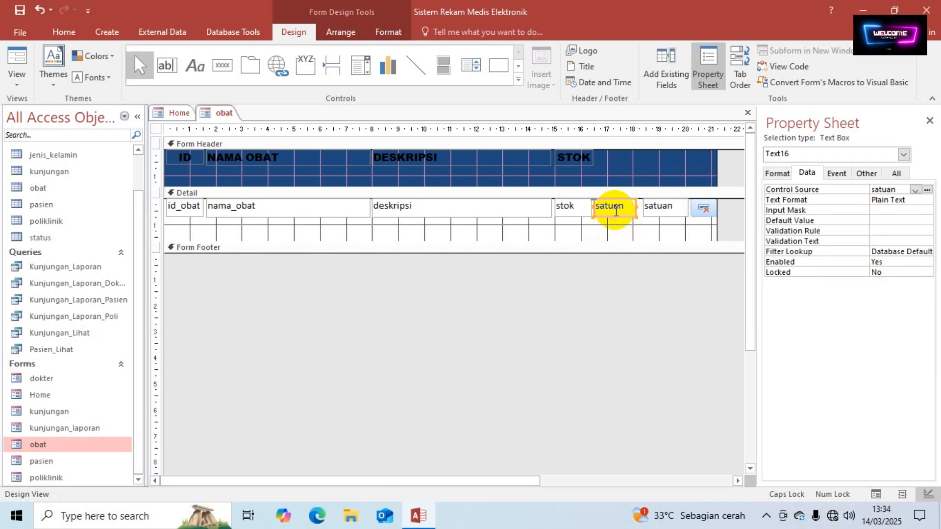
left_click(658, 208)
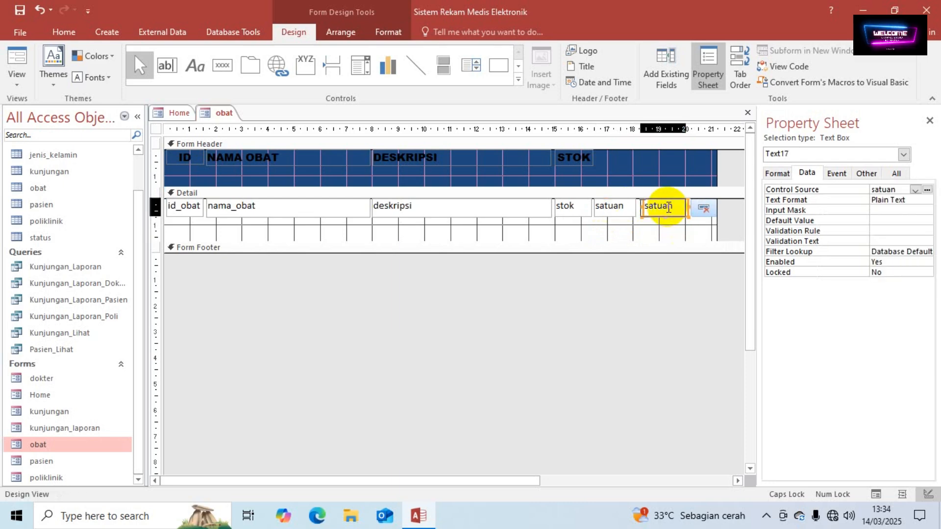
key("Left")
key("Left")
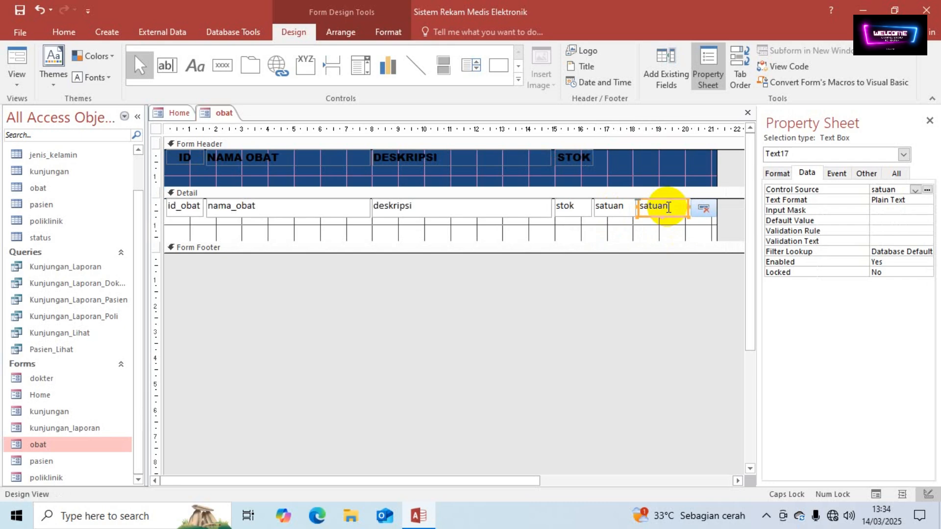
left_click(608, 209)
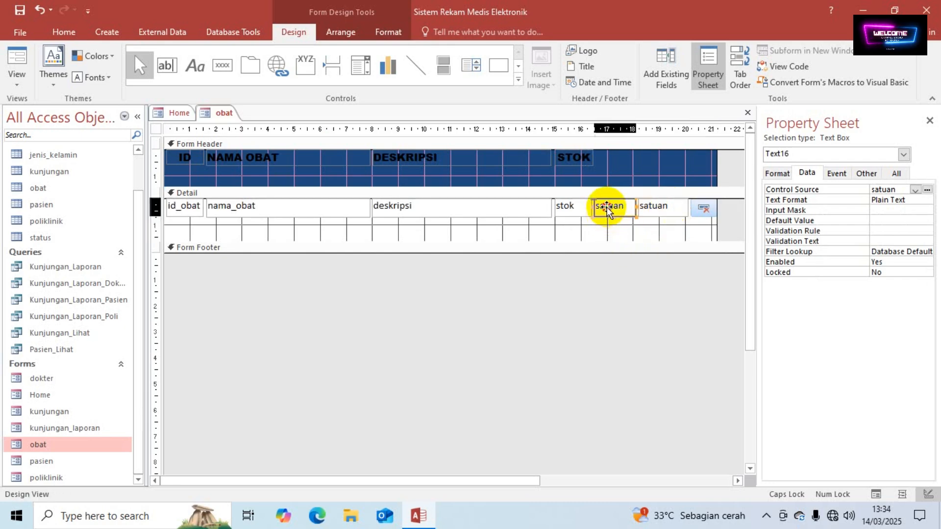
left_click(914, 190)
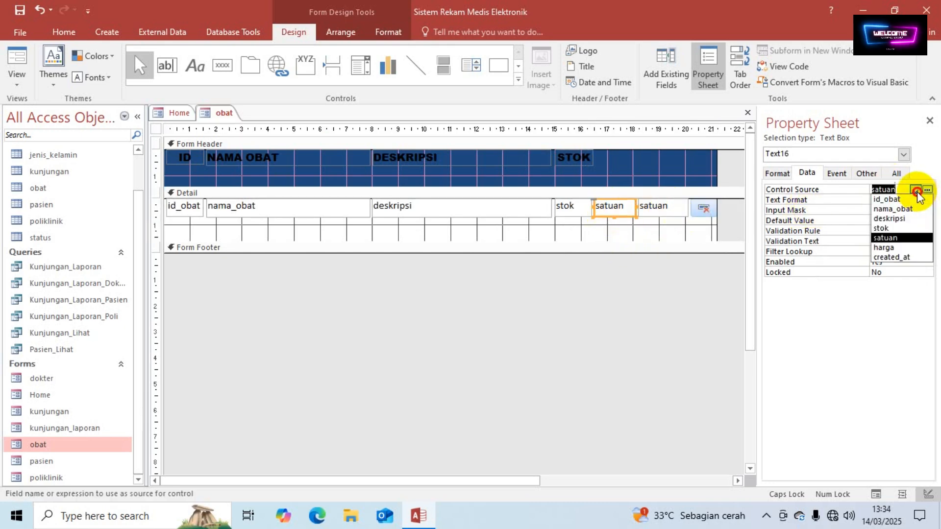
left_click(890, 247)
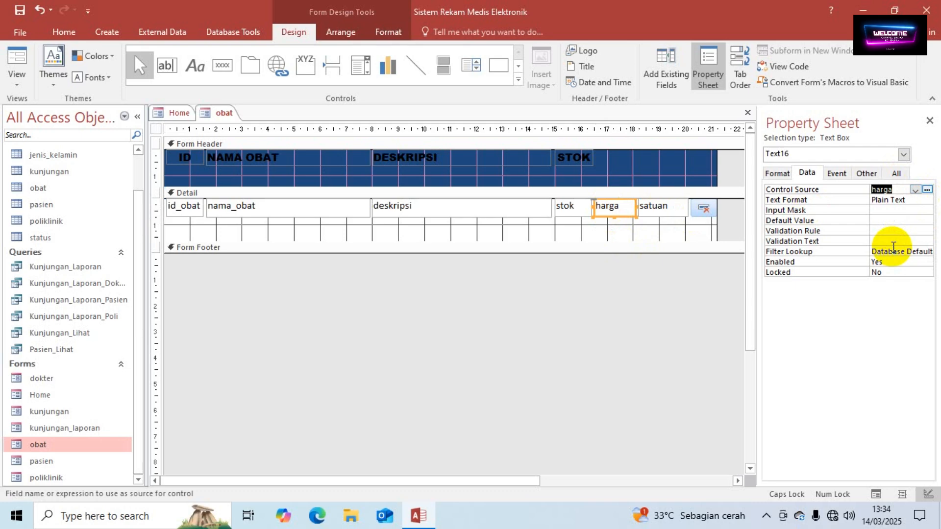
left_click(914, 191)
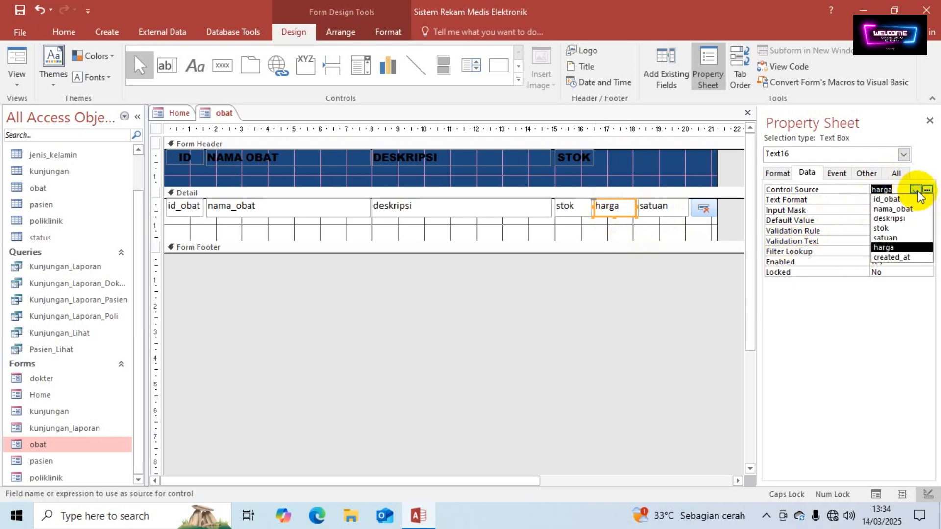
left_click(884, 237)
Step: Bind the copied satuan text box beside the delete button to the harga field
left_click(669, 215)
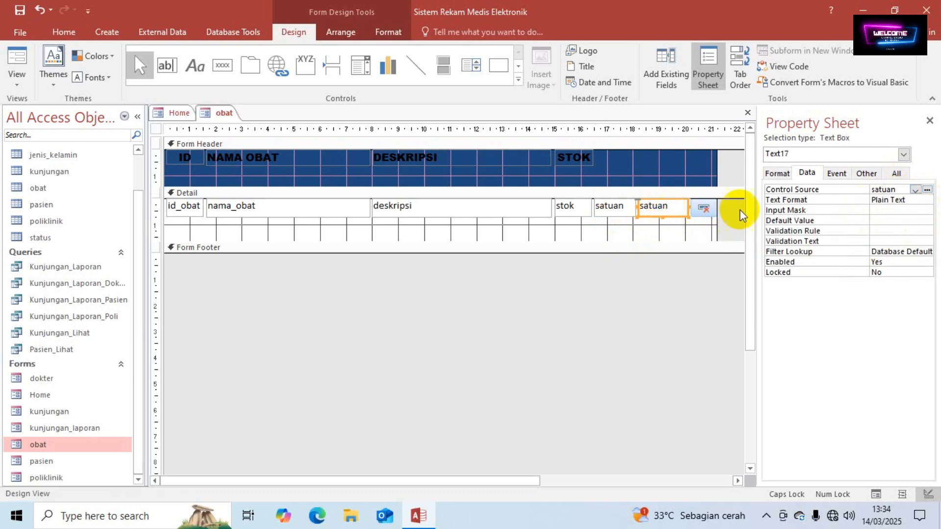
left_click(914, 190)
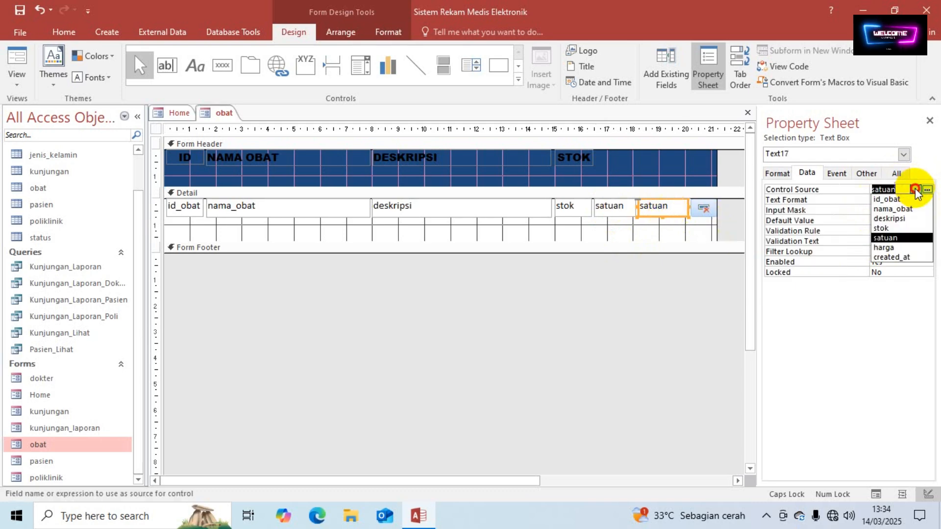
left_click(884, 247)
left_click(651, 281)
Step: Duplicate the STOK header label and place the copy in the same row above the satuan text box
left_click(585, 153)
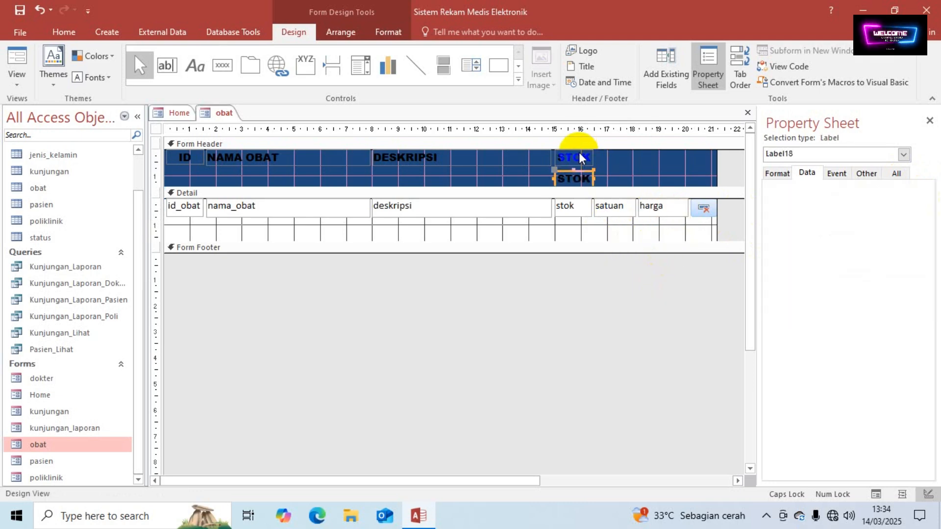
key("Up")
key("Up")
key("Up")
key("Up")
key("Right")
key("Right")
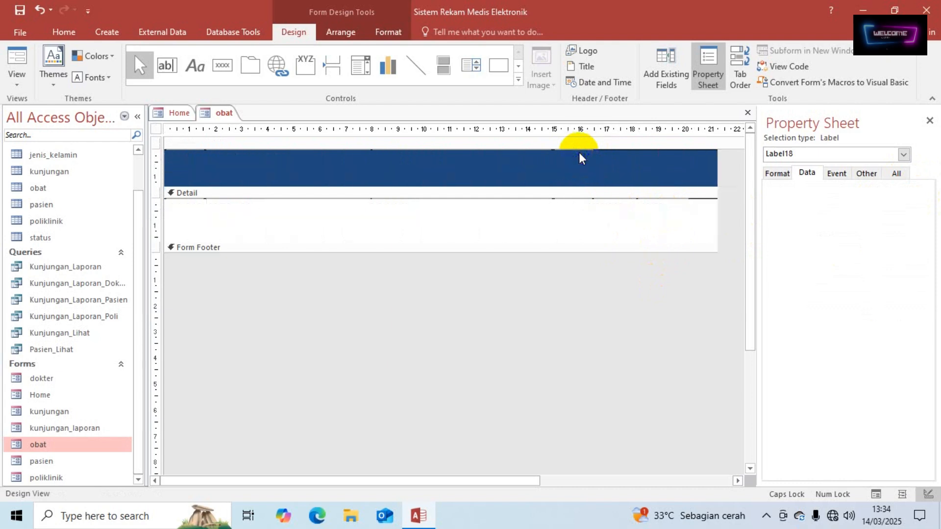
key("Right")
key("Right")
key("Right")
key("Right")
key("Up")
key("Up")
key("Up")
key("Up")
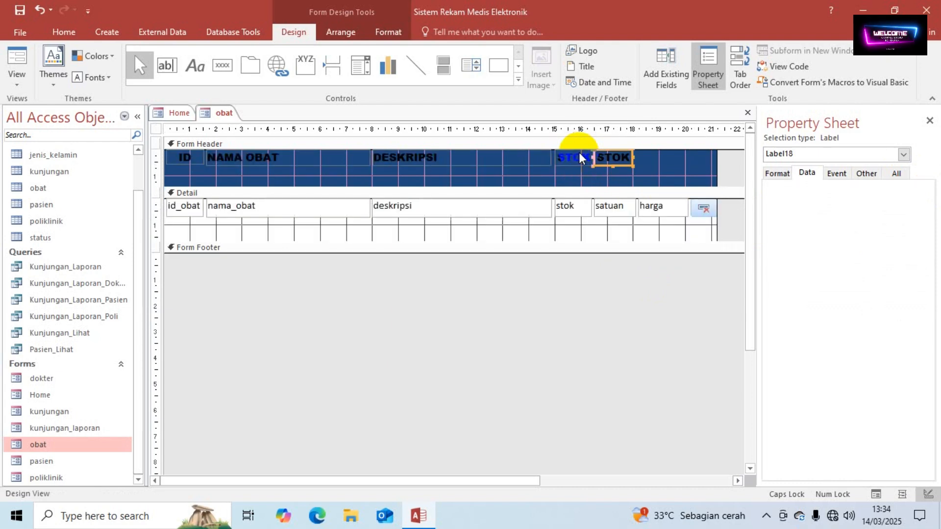
Step: Change the caption of the copied STOK label to SATUAN
double_click(609, 156)
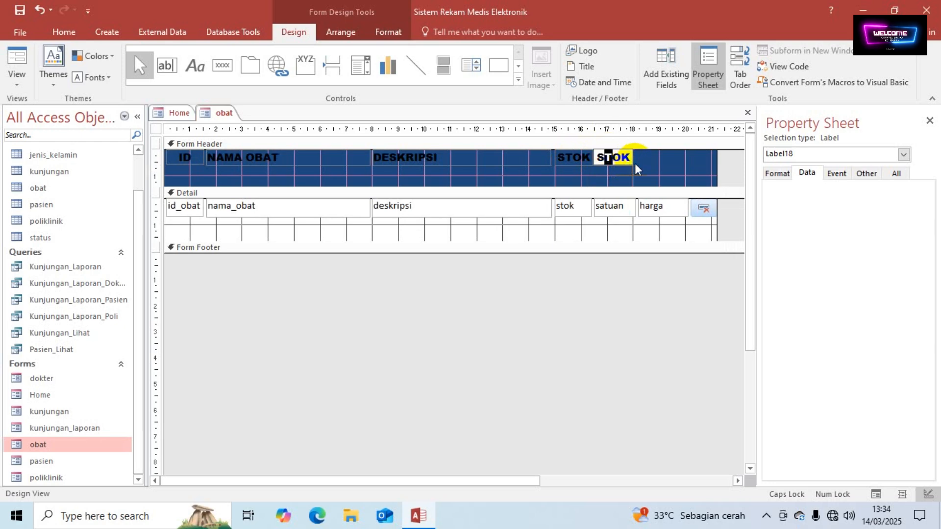
type("SA")
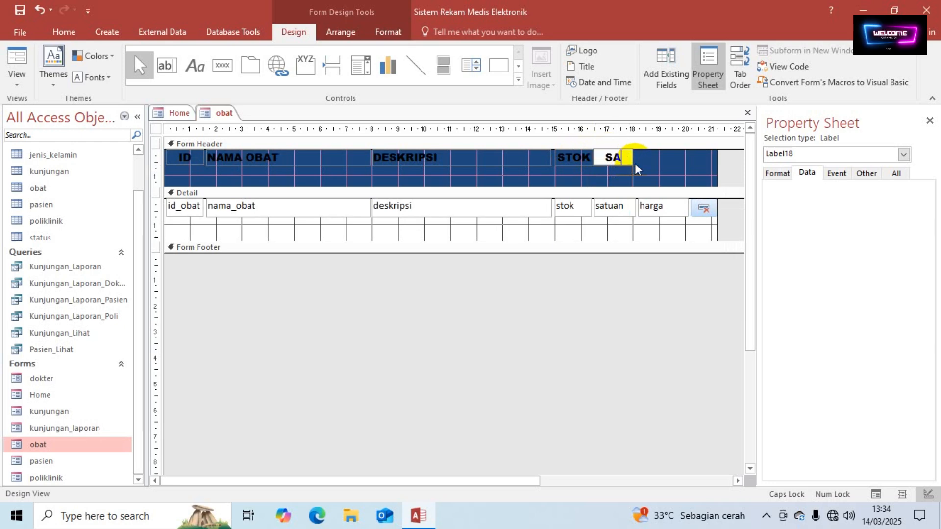
type("TUAN")
left_click(659, 170)
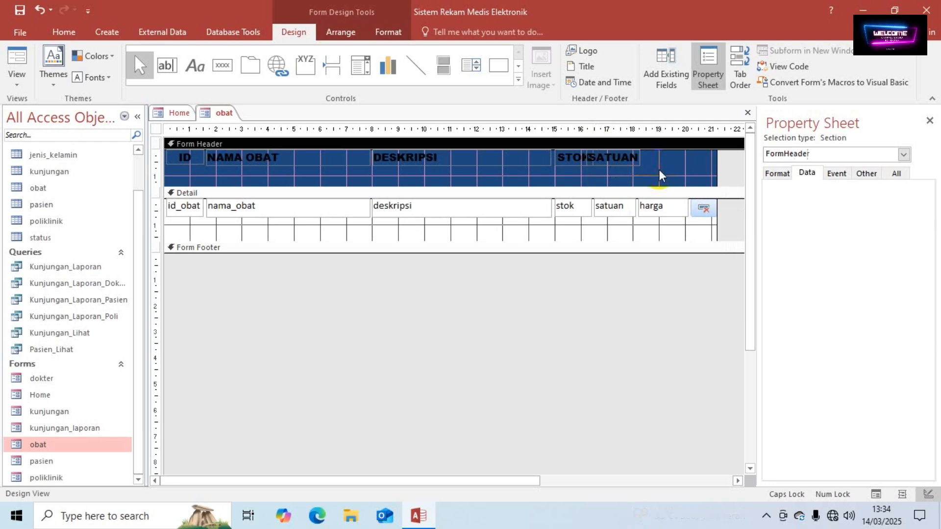
Step: Shift the SATUAN label right so it starts in line with the satuan text box and clears the STOK label
left_click(620, 157)
key("Right")
key("Right")
key("Right")
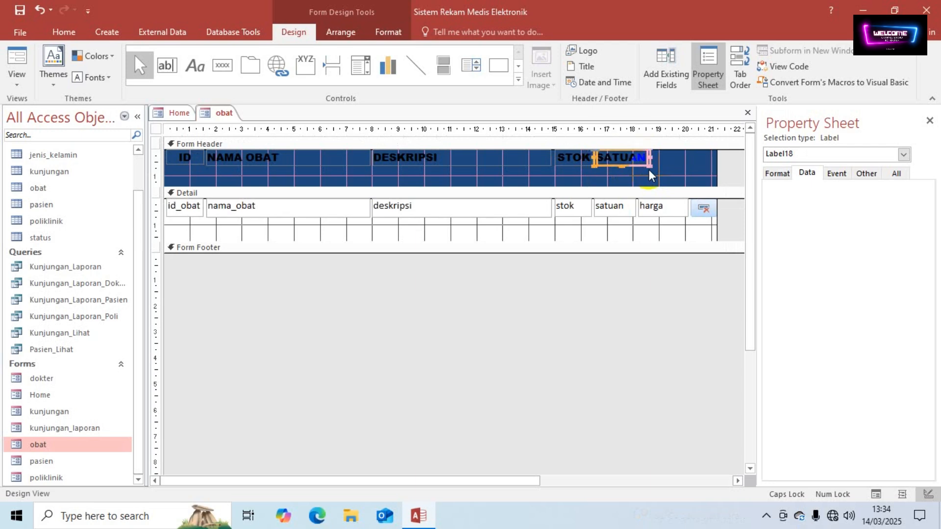
key("Left")
key("Left")
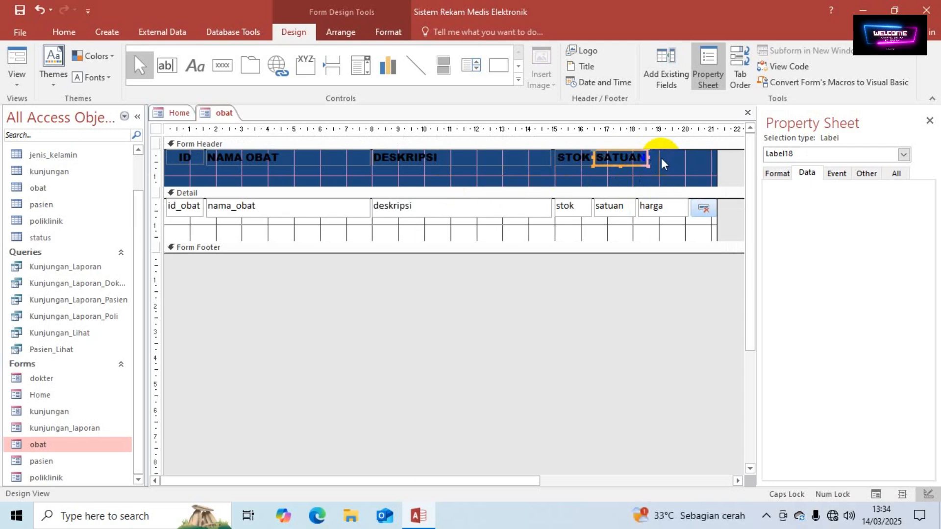
left_click(676, 156)
left_click_drag(676, 156, 191, 158)
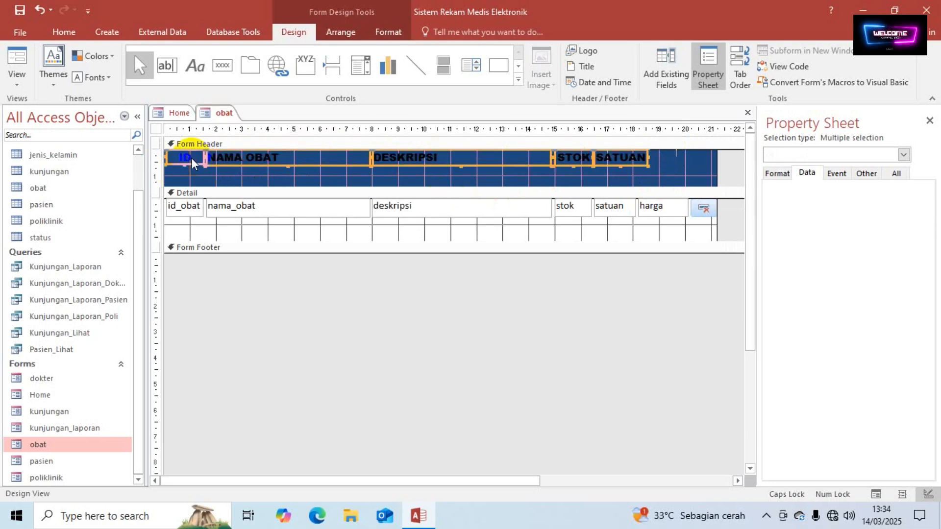
left_click(54, 34)
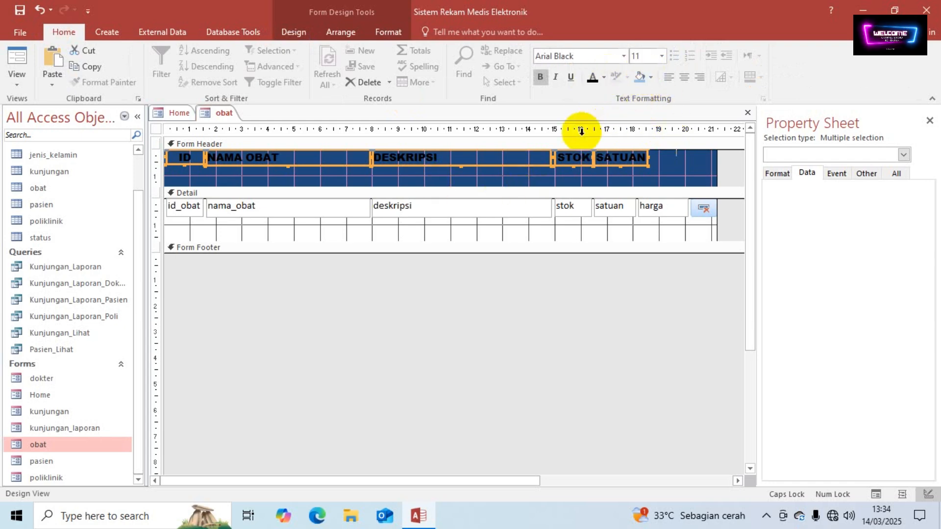
left_click(672, 170)
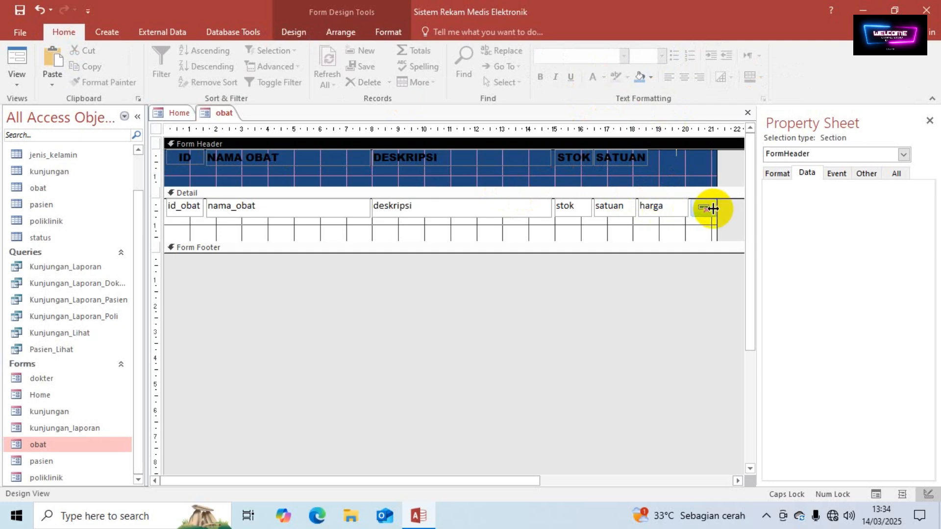
Step: Move the delete command button in the Detail section right to about the 22 cm mark
left_click(730, 214)
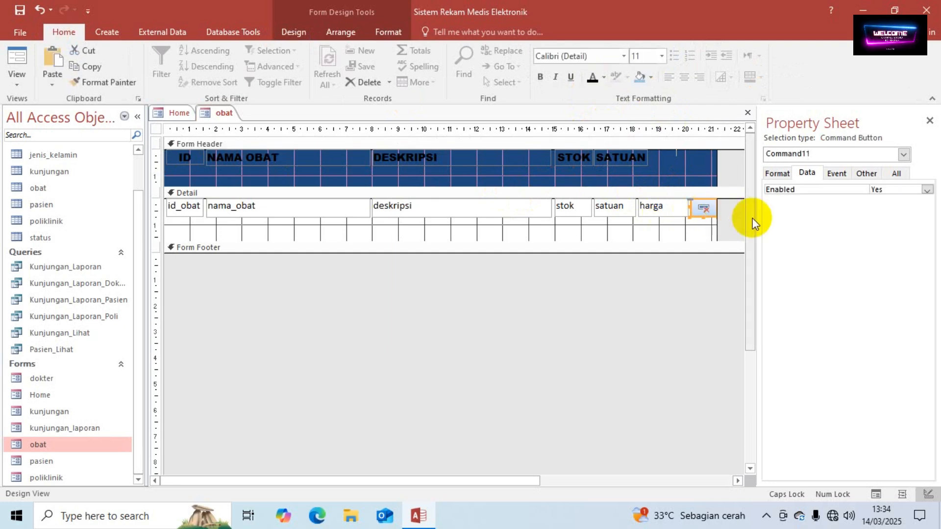
key("Right")
key("Right")
key("Right")
key("Right")
key("Right")
key("Right")
key("Right")
key("Right")
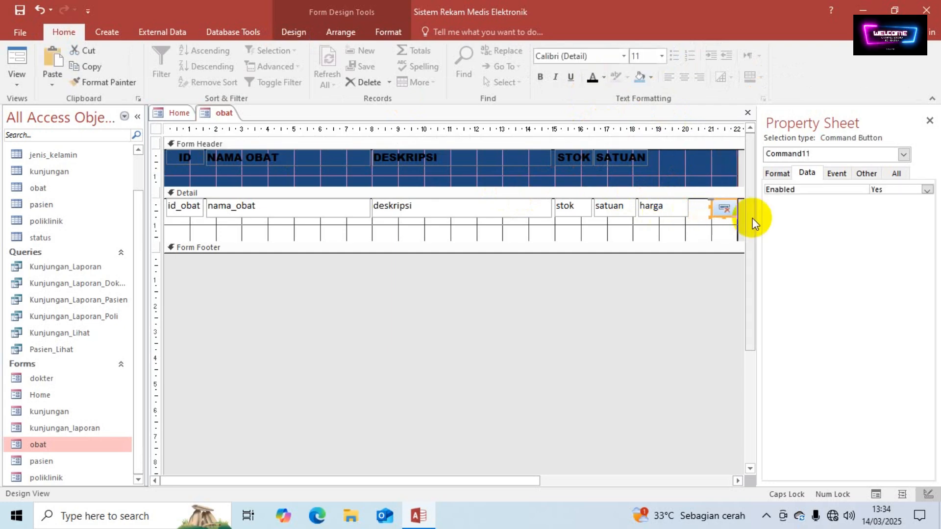
Step: Shift the harga text box right and widen the satuan text box to match the width of the SATUAN label
left_click(654, 207)
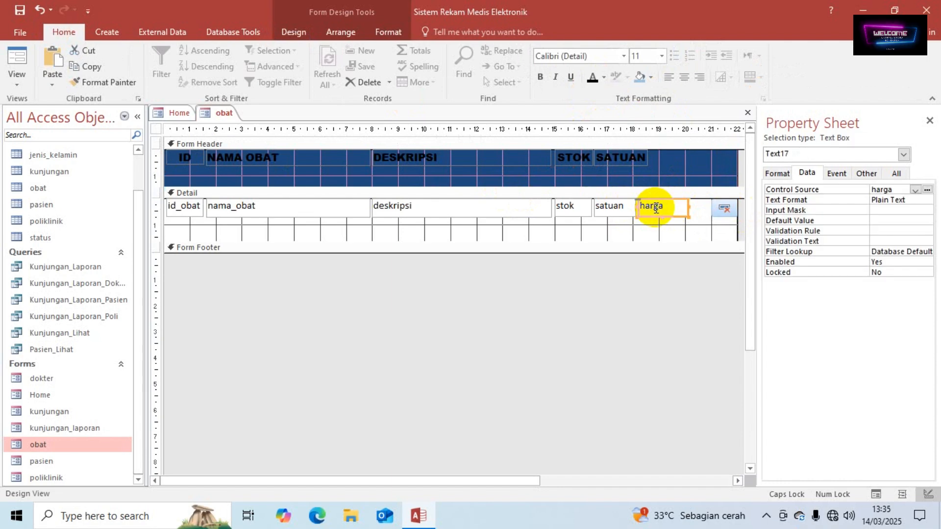
key("Right")
key("Right")
key("Right")
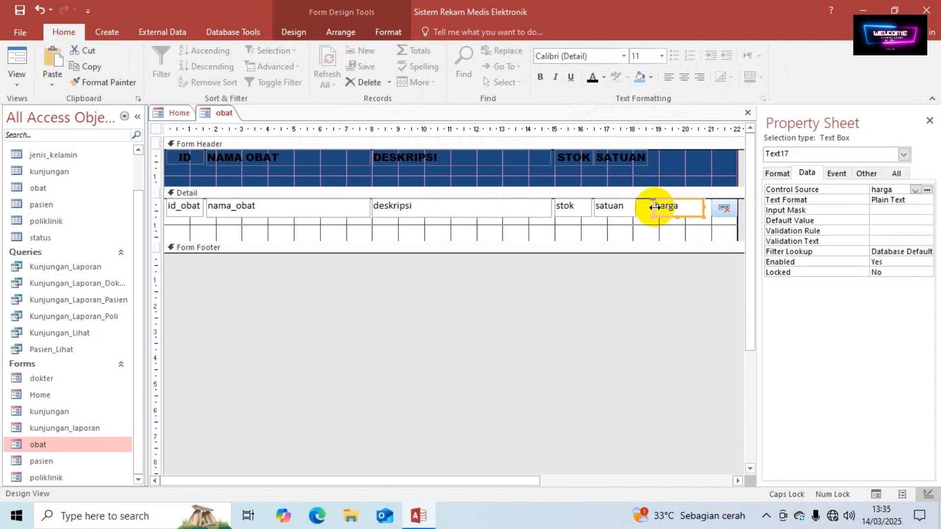
left_click(609, 211)
left_click(618, 208)
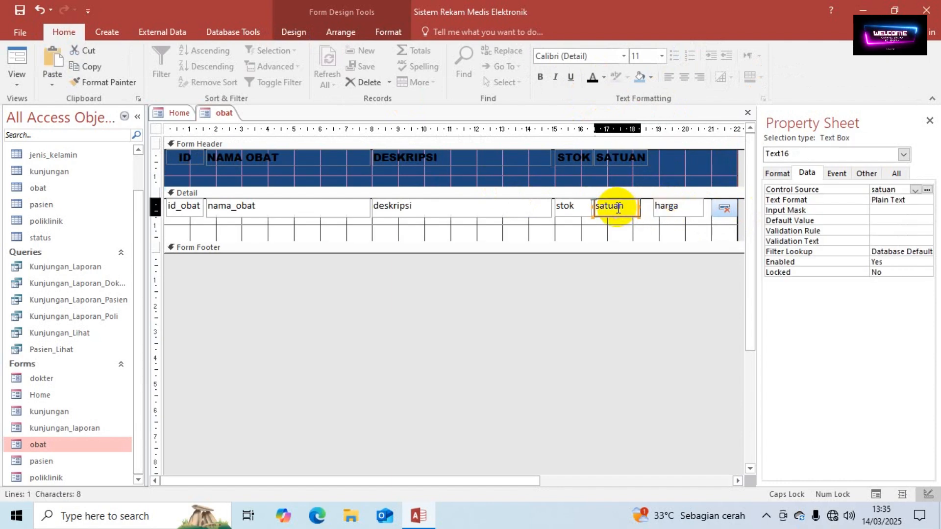
key("Escape")
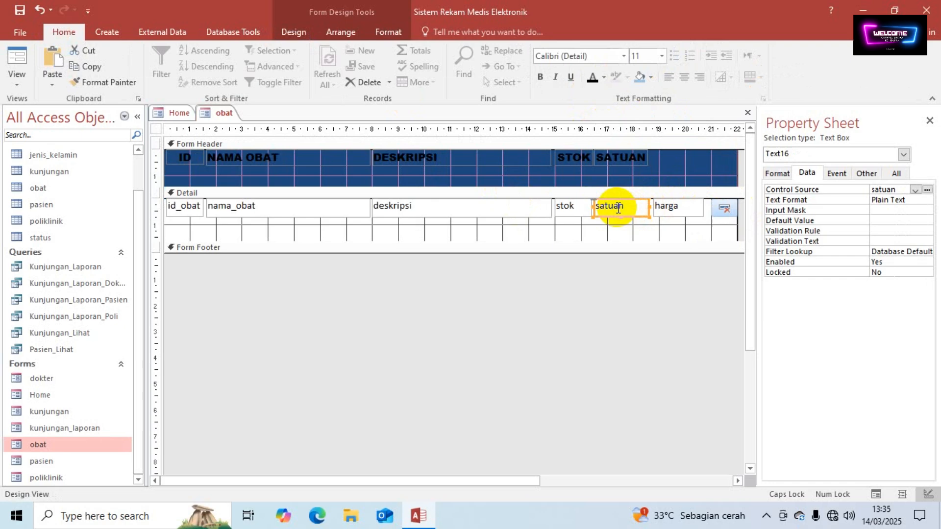
Step: Paste a copy of the SATUAN header label and place it immediately after the original, above the harga text box
left_click(606, 162)
key("ctrl+v")
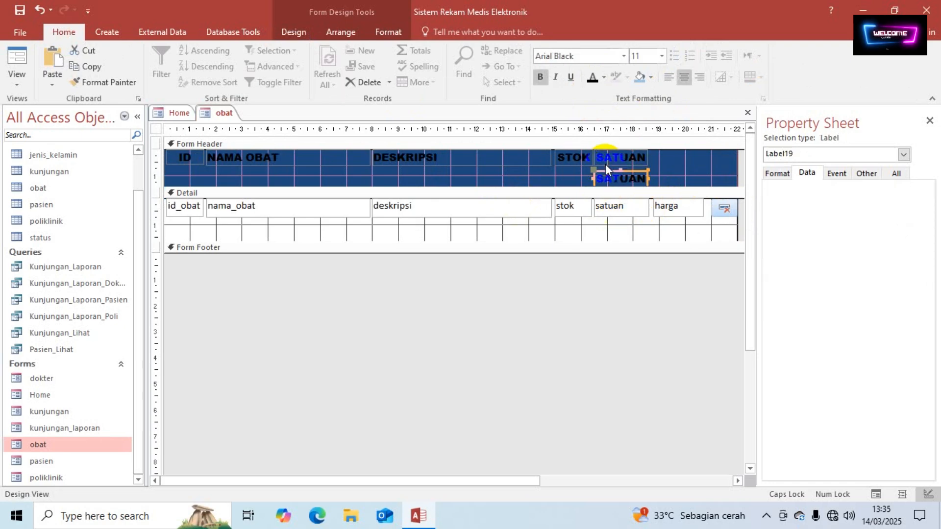
key("Up")
key("Up")
key("Up")
key("Up")
key("Up")
key("Up")
key("Up")
key("Right")
key("Right")
key("Right")
key("Right")
key("Right")
key("Right")
key("Right")
key("Right")
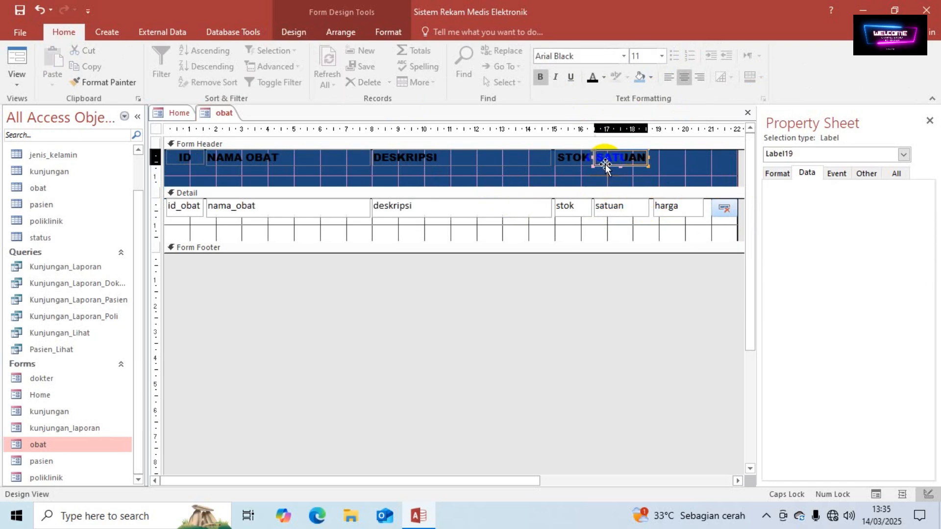
key("Right")
key("Right")
key("Right")
key("Right")
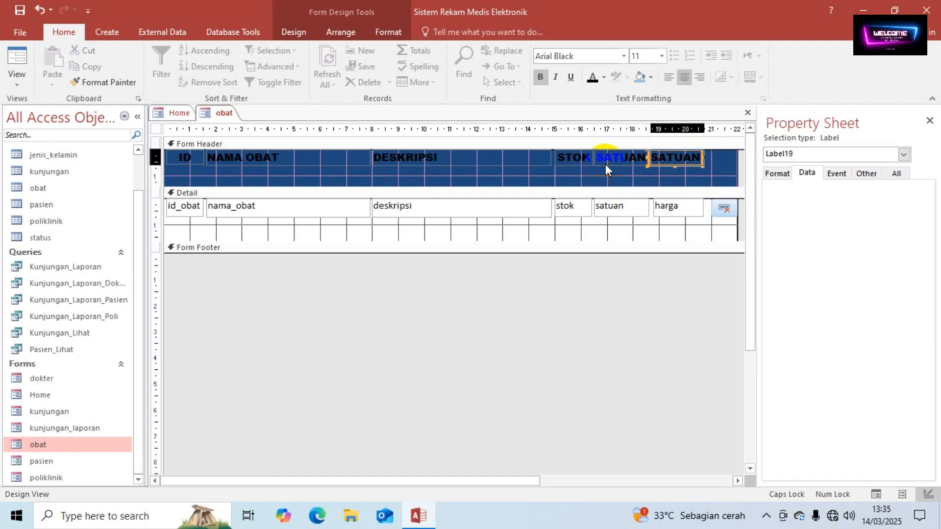
Step: Change the copied label's caption to HARGA and nudge the label slightly to the right
left_click(672, 158)
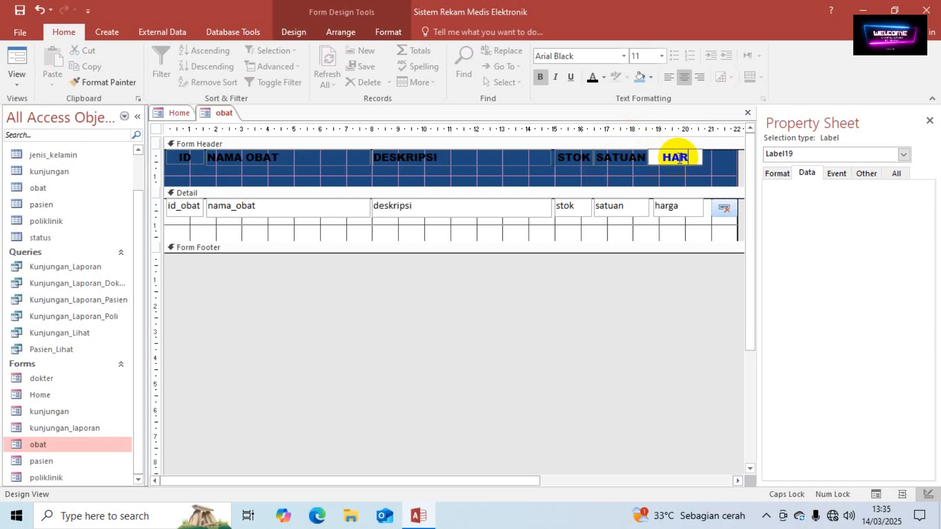
left_click(682, 183)
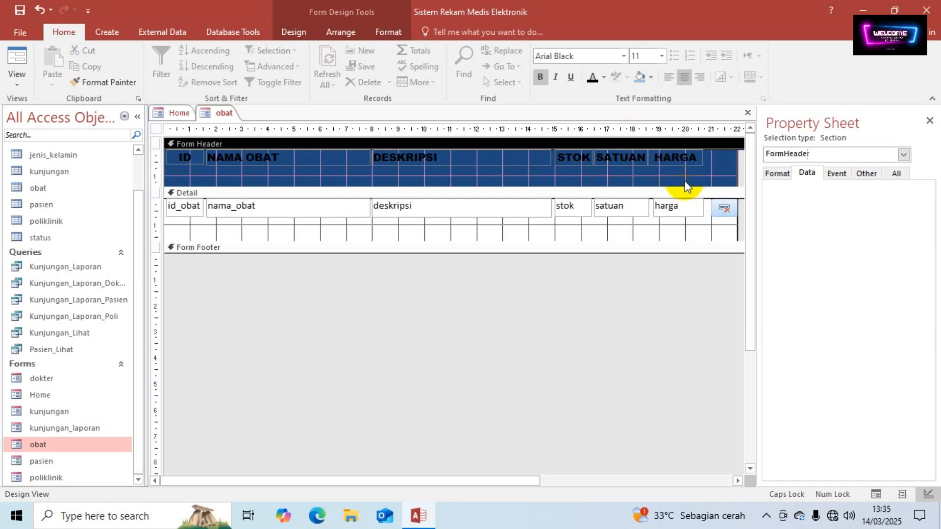
left_click(662, 162)
key("Right")
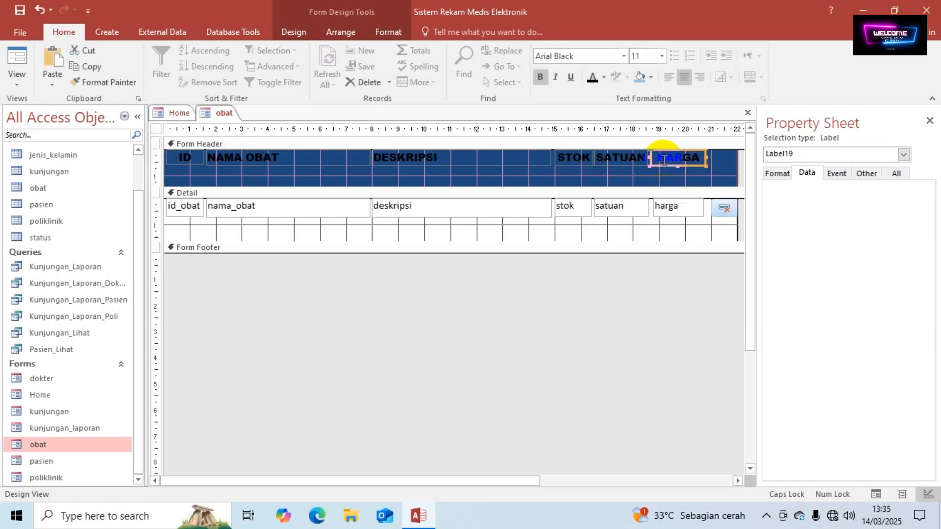
Step: Widen the harga text box up to the delete button and adjust the HARGA label to the same width
left_click(679, 210)
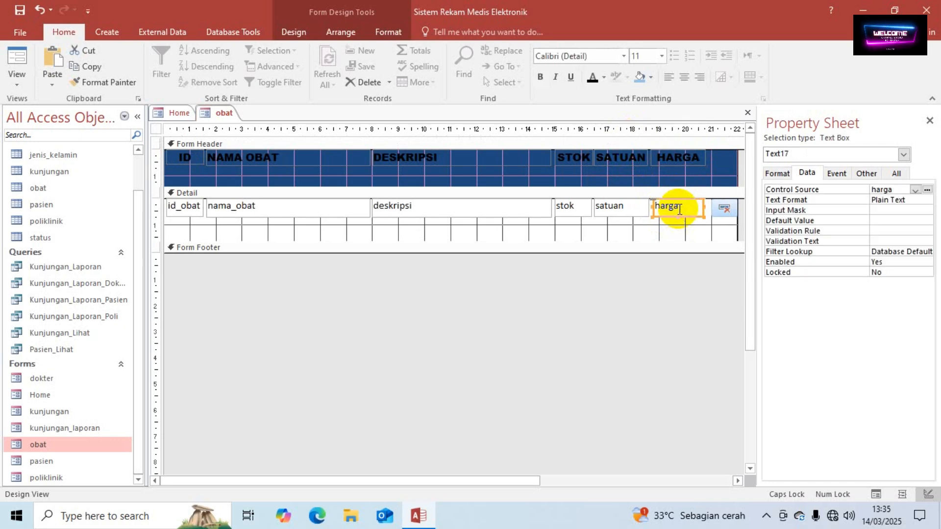
key("shift+Right")
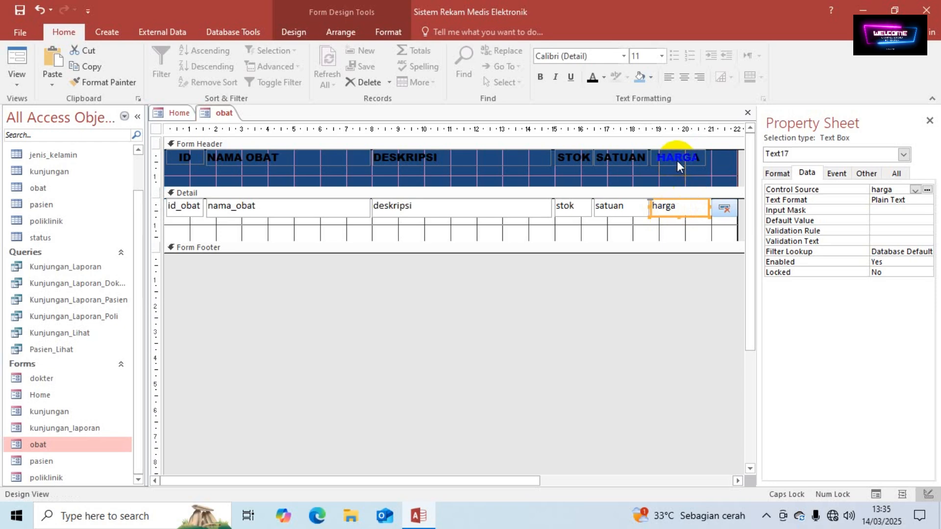
left_click(662, 161)
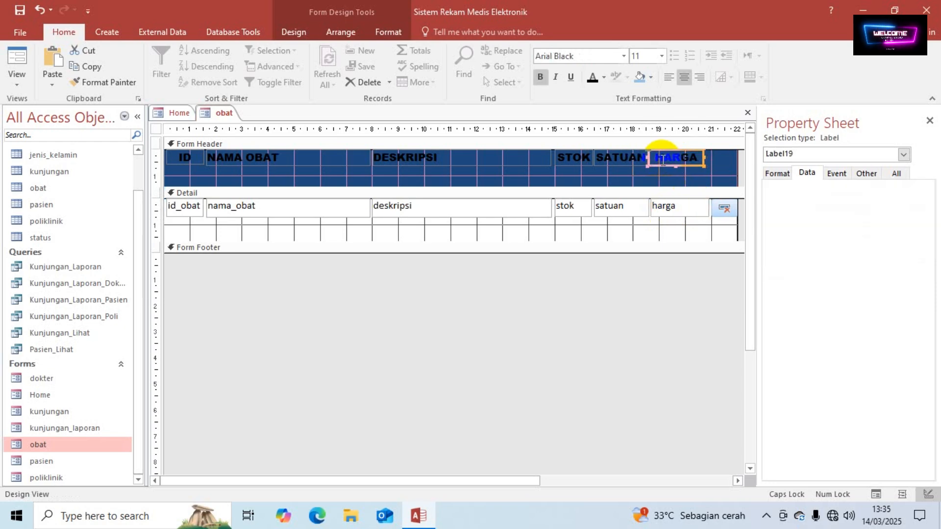
key("shift+Right")
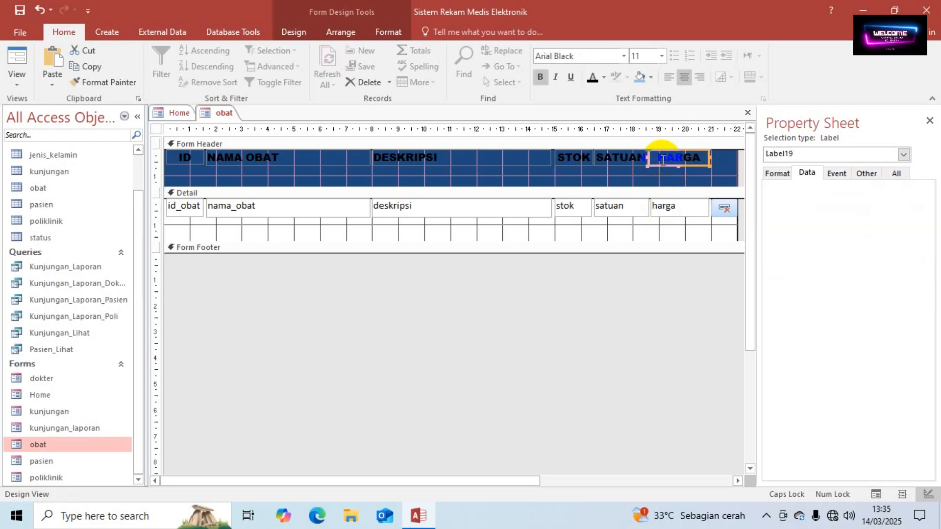
left_click(581, 236)
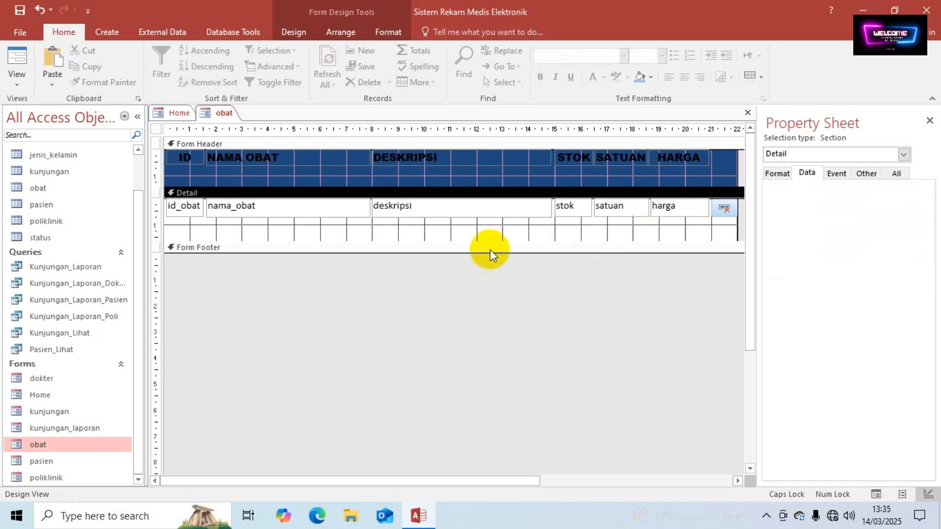
Step: Shrink the Detail and Form Header sections to the height of their controls and preview the form in Form View
left_click(348, 223)
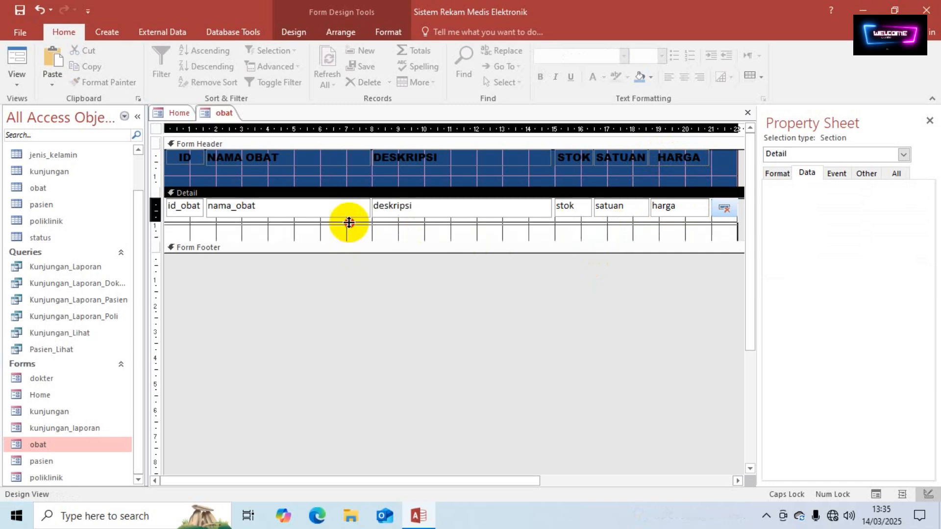
left_click_drag(348, 223, 344, 165)
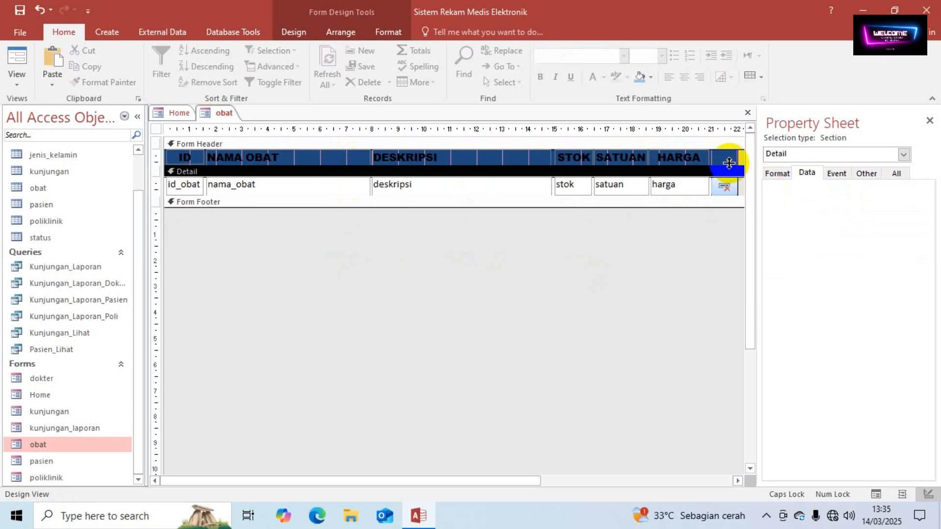
left_click(22, 51)
left_click(304, 143)
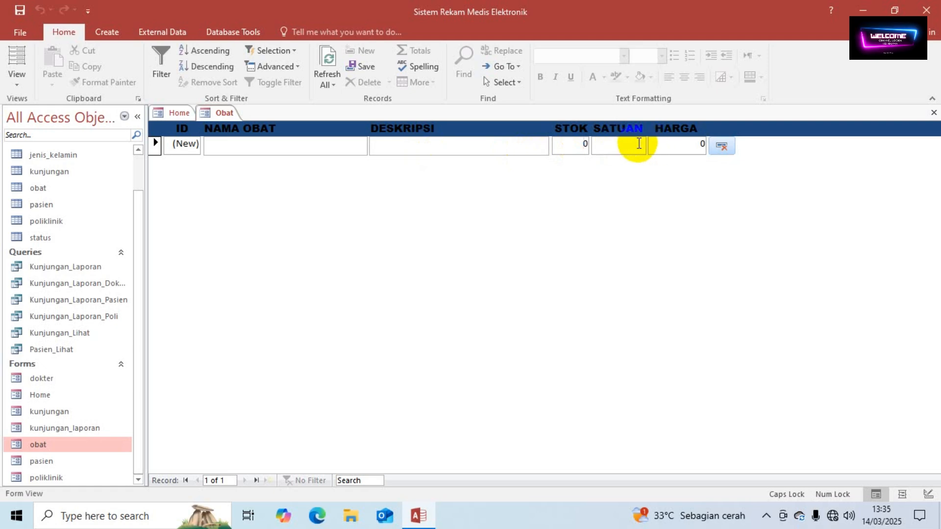
Step: Return to Design View, make room in the Detail section, and slightly reduce the height of its text boxes and delete button
left_click(17, 78)
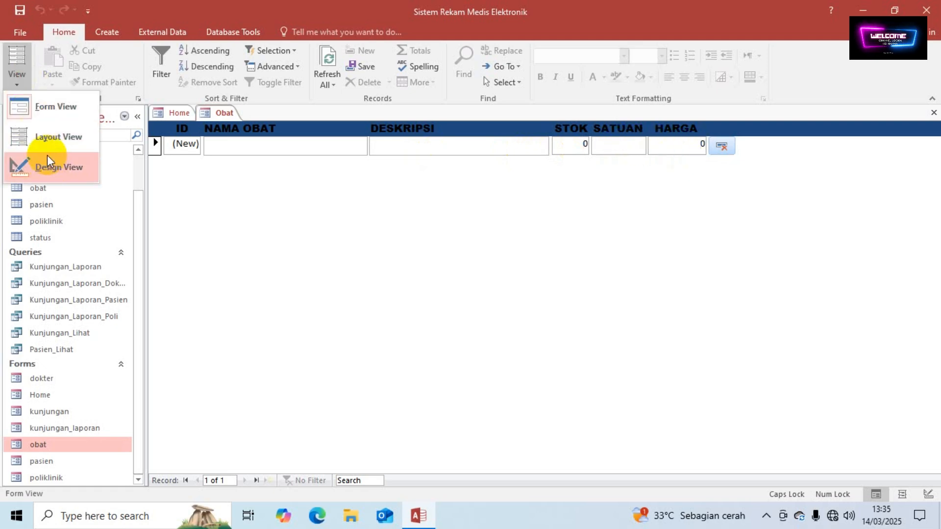
left_click(48, 161)
left_click_drag(269, 207, 269, 224)
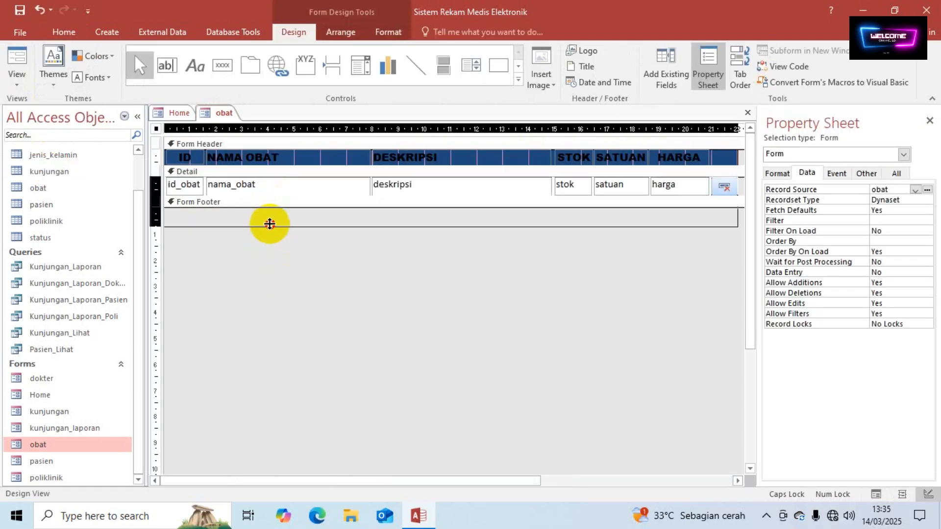
left_click_drag(190, 205, 704, 185)
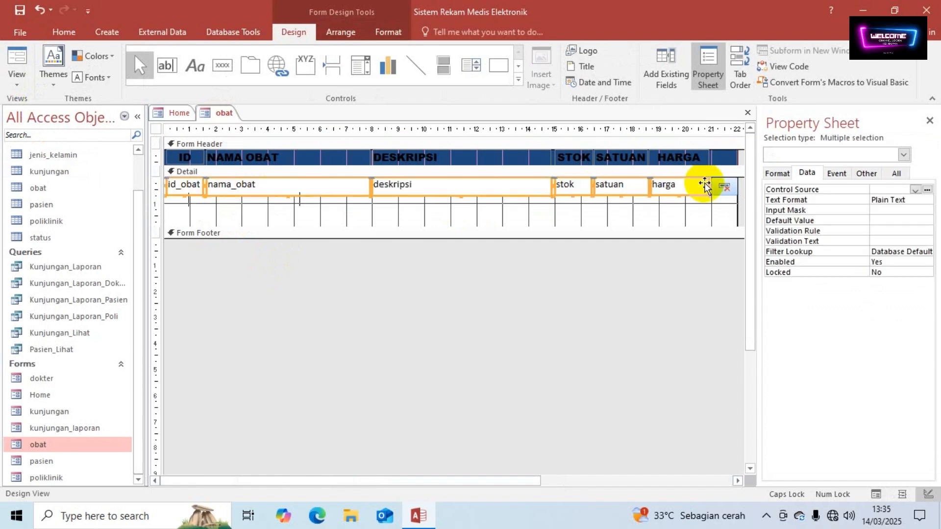
left_click(622, 215)
left_click(725, 194)
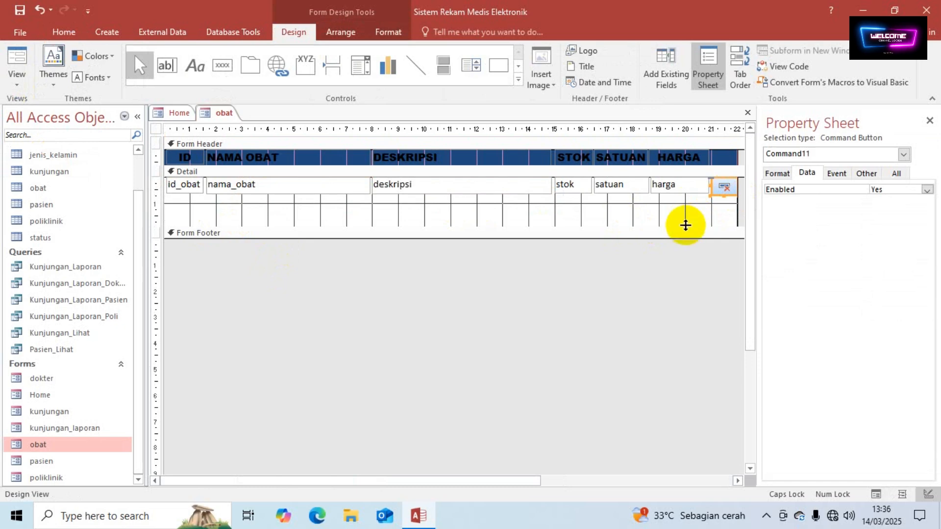
Step: Tighten the Detail section around its controls again, save the obat form, and show it in Form View
left_click_drag(688, 234, 686, 193)
left_click(727, 189)
left_click(693, 267)
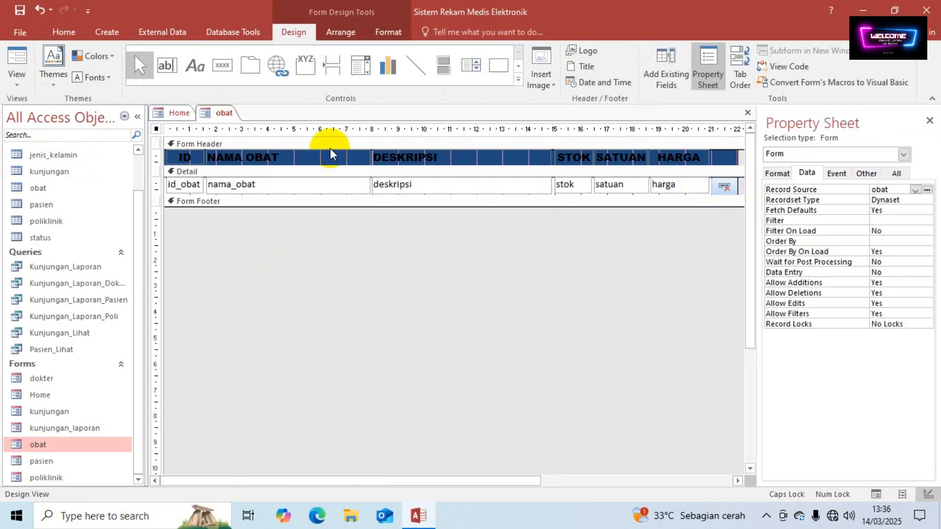
left_click(20, 12)
left_click(16, 61)
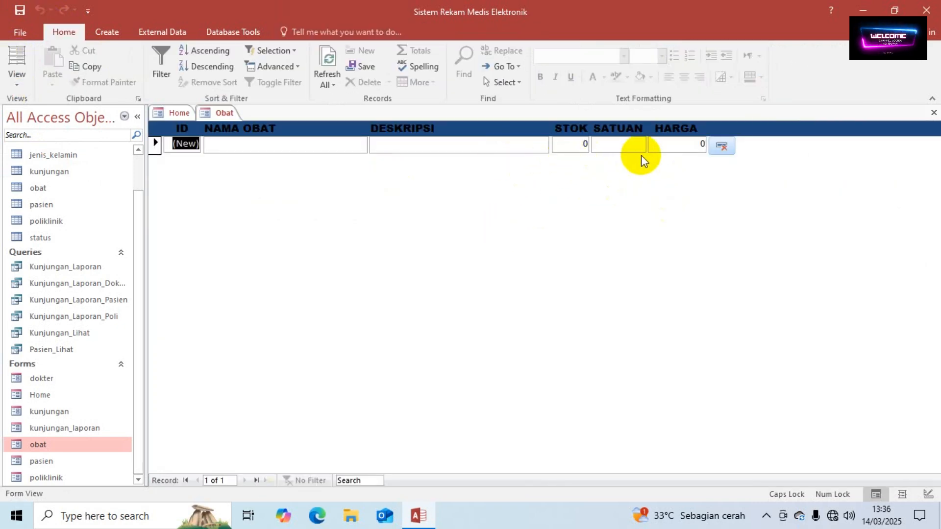
Step: Reopen the obat form in Design View and set the Name property of the first Detail text box to id_obat
right_click(217, 117)
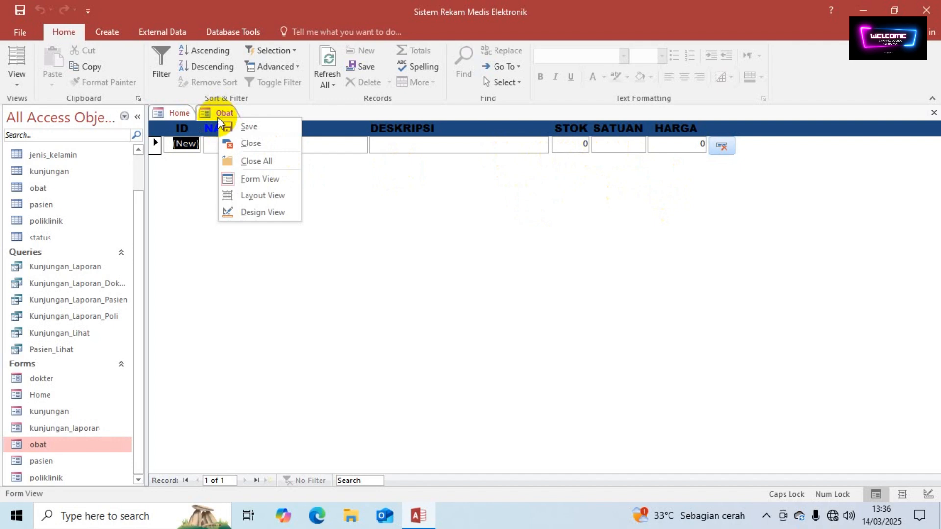
left_click(247, 214)
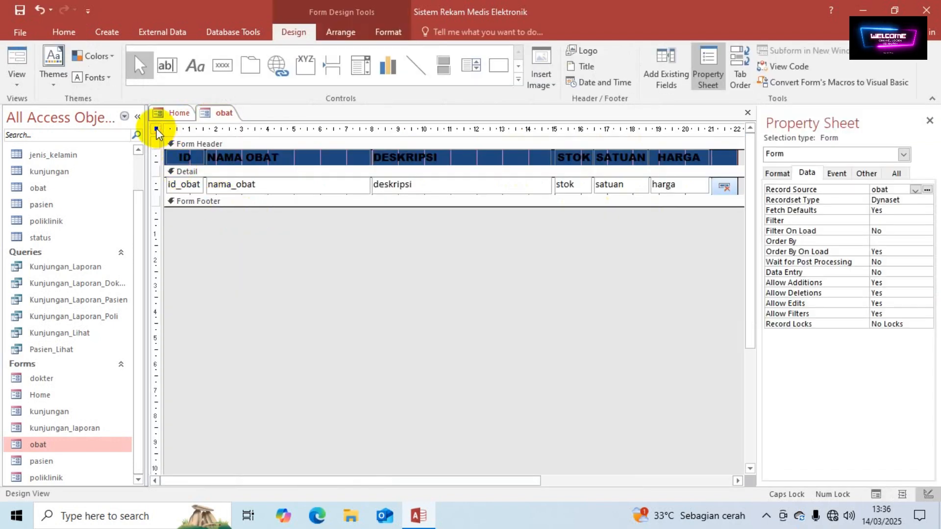
left_click(185, 184)
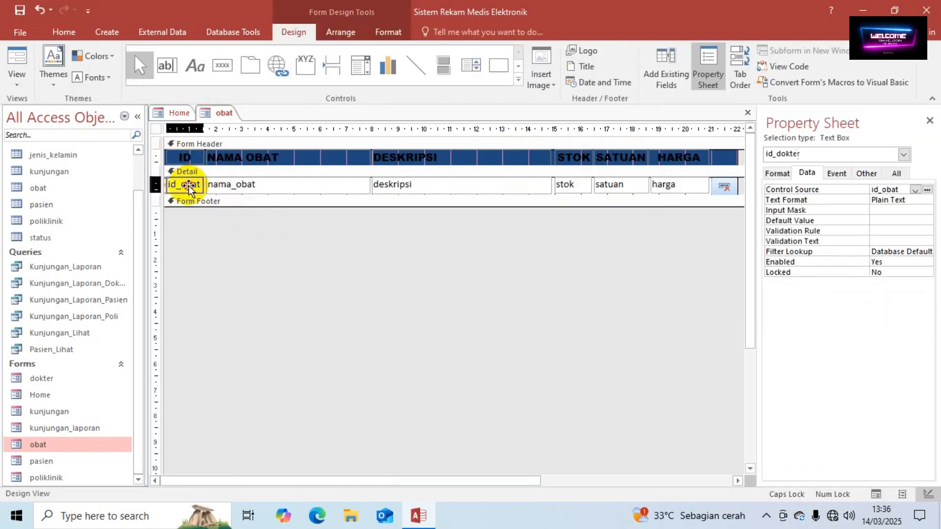
left_click(836, 174)
left_click(868, 177)
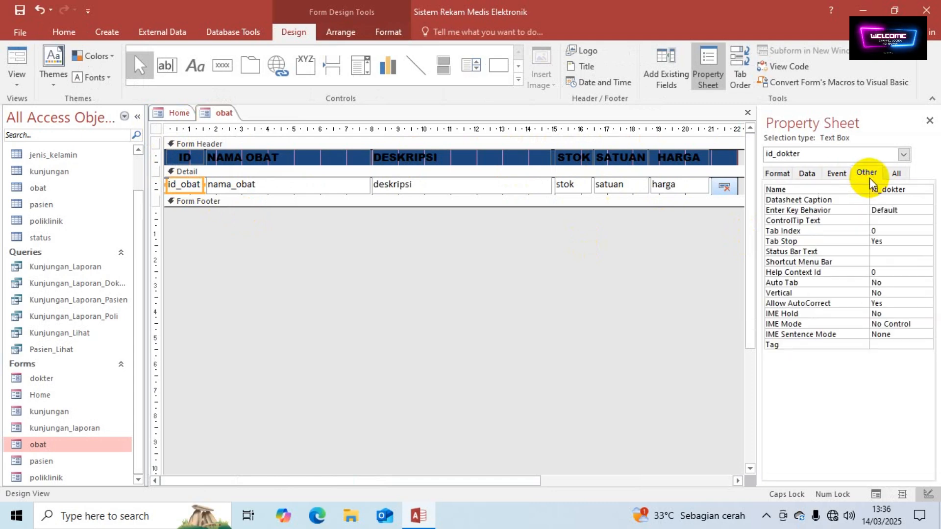
left_click(910, 191)
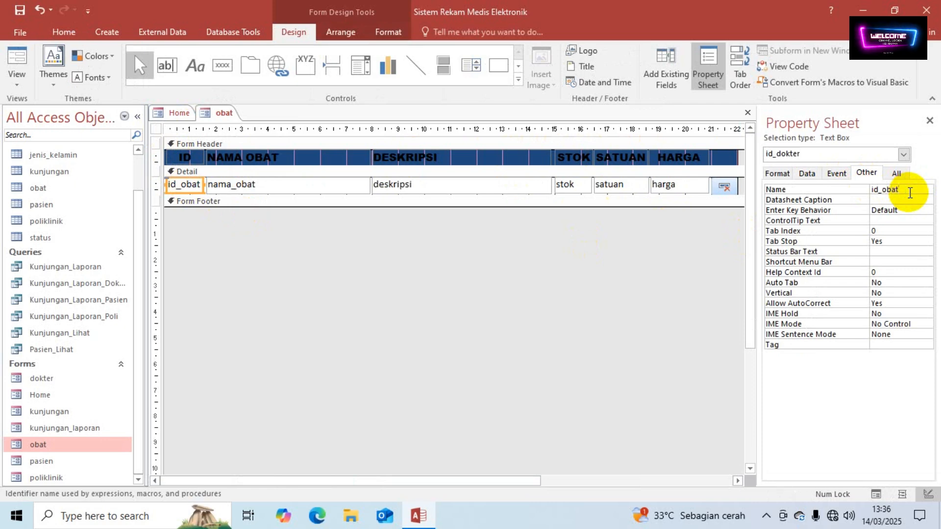
Step: Set the Name properties of the next two Detail text boxes to nama_obat and deskripsi, matching their fields
left_click(302, 191)
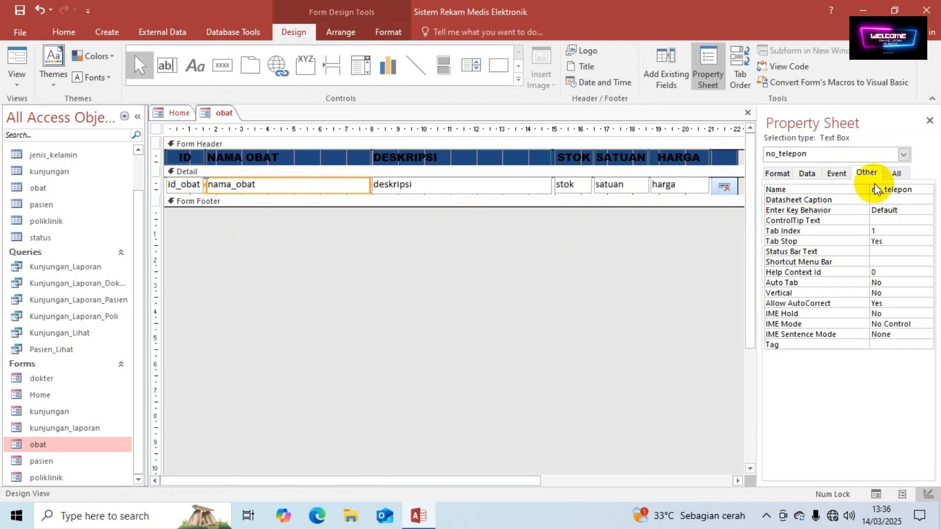
left_click(918, 190)
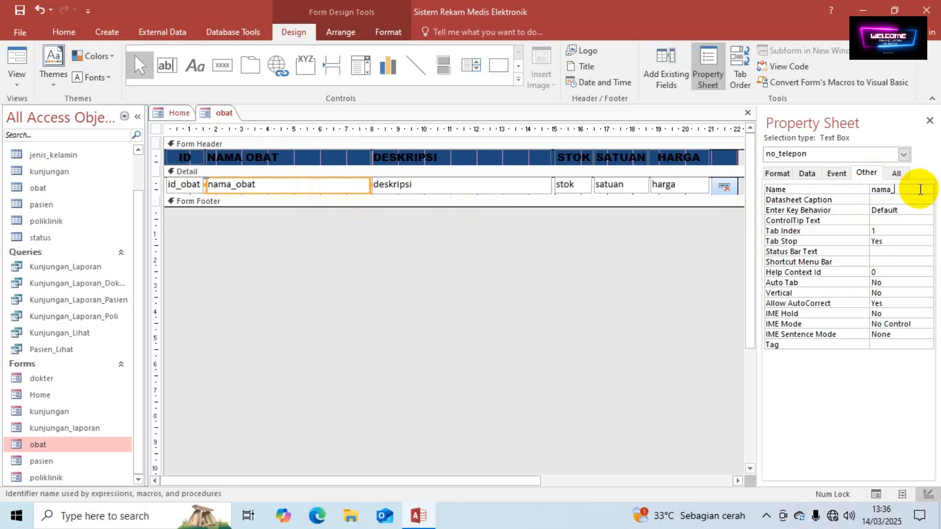
left_click(498, 189)
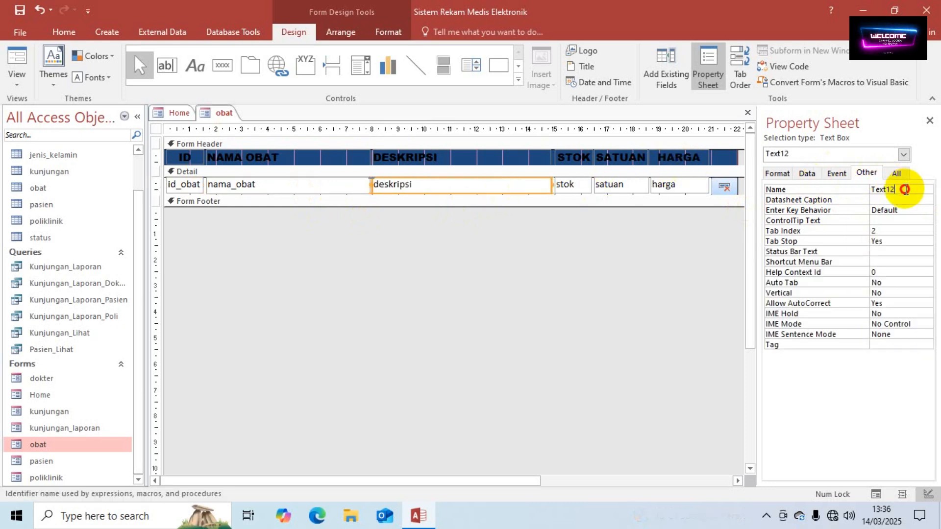
left_click_drag(906, 190, 867, 190)
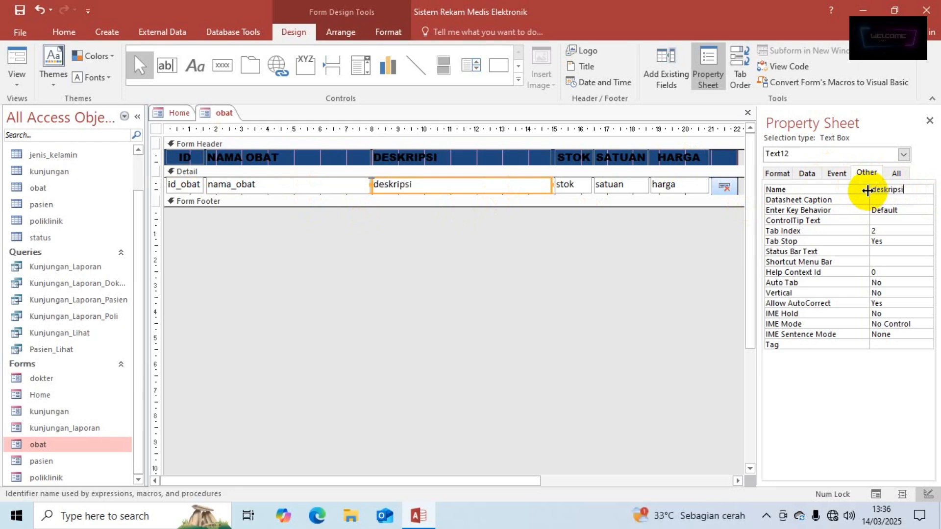
Step: Set the Name properties of the remaining three text boxes to stok, satuan and harga, and recheck the id_obat text box
left_click(577, 191)
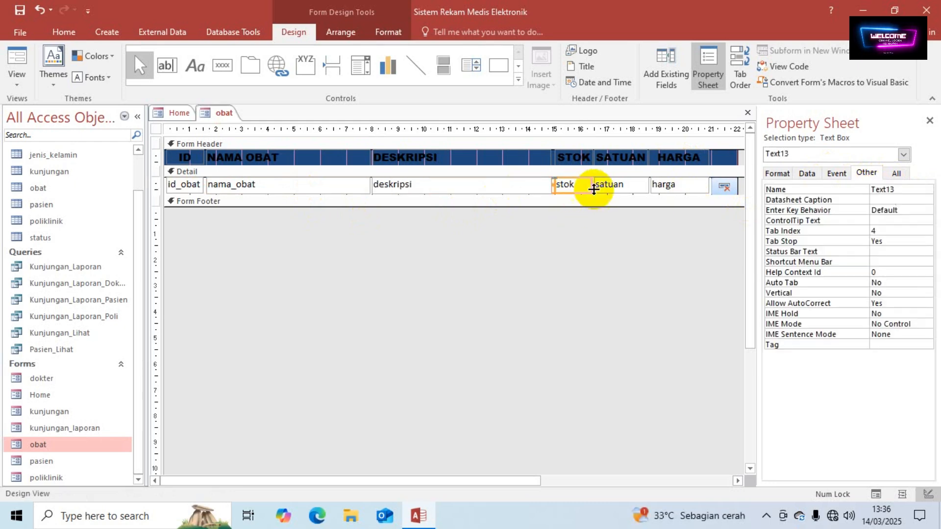
left_click_drag(907, 190, 857, 190)
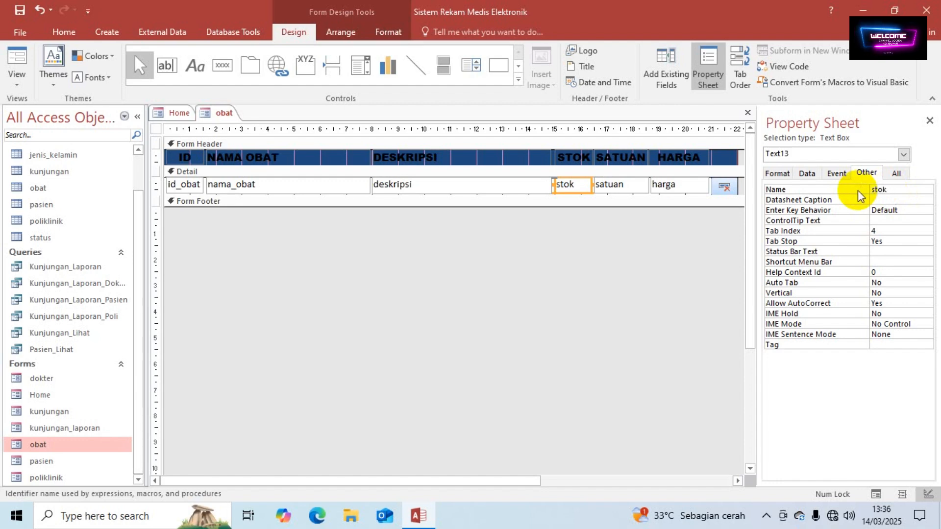
left_click(632, 185)
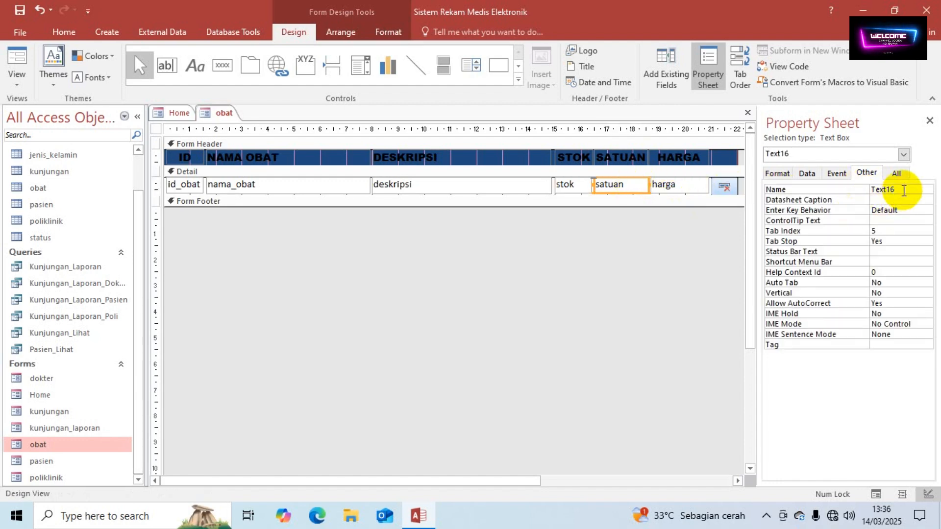
left_click_drag(904, 190, 866, 191)
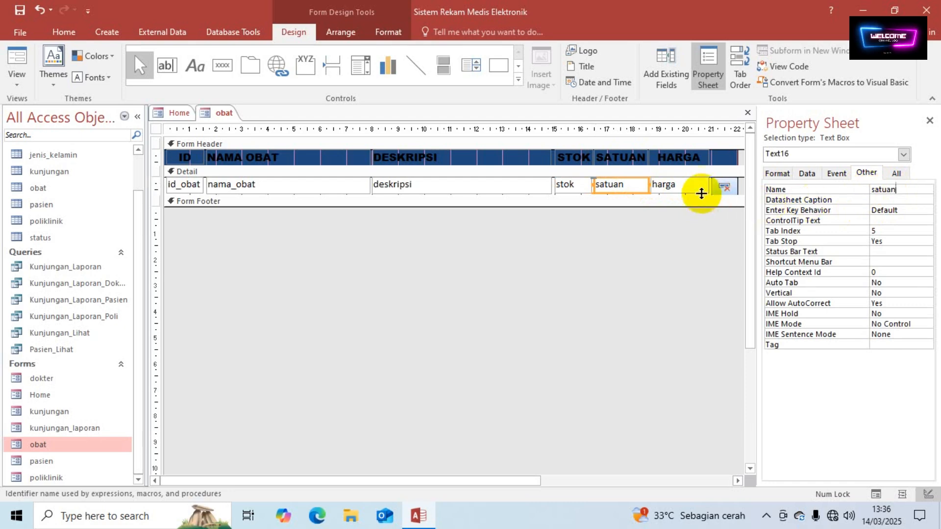
left_click(692, 187)
left_click_drag(901, 190, 872, 191)
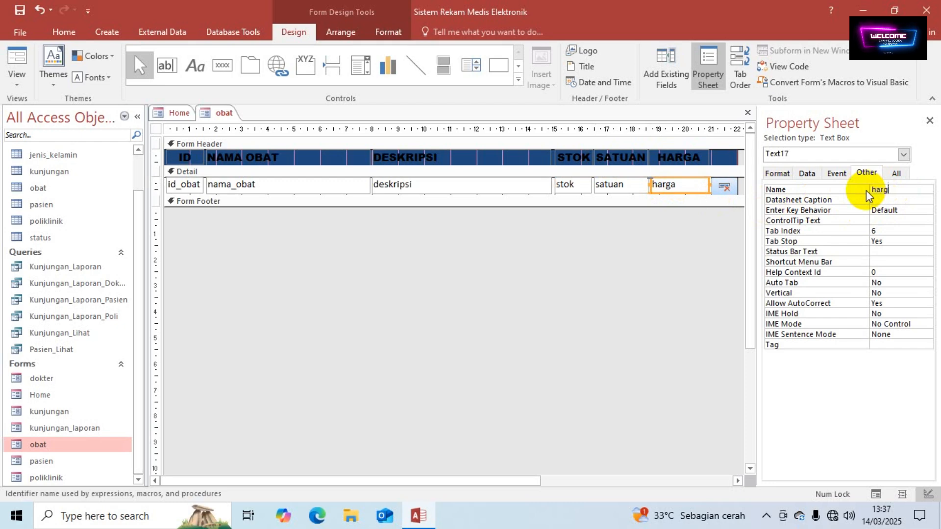
left_click(183, 184)
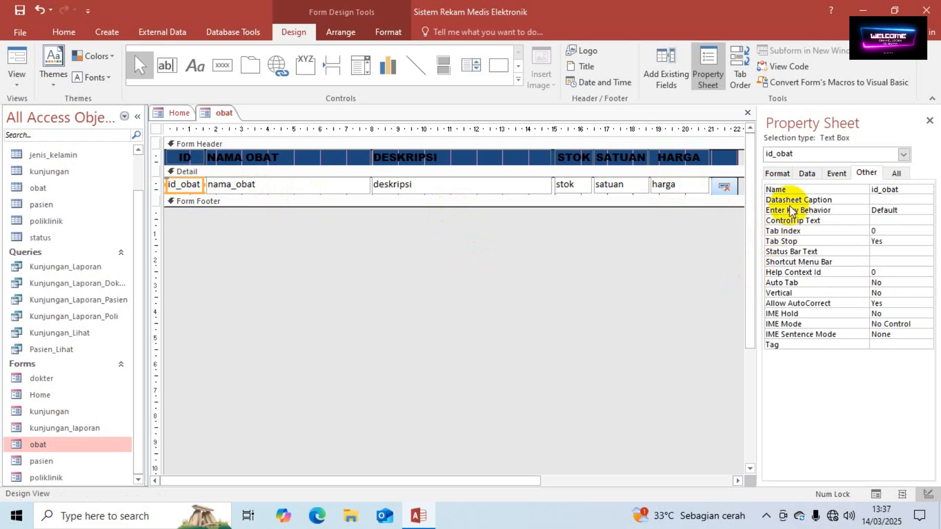
Step: Set the id_obat text box's Locked property to Yes and its Enabled property to No
left_click(805, 173)
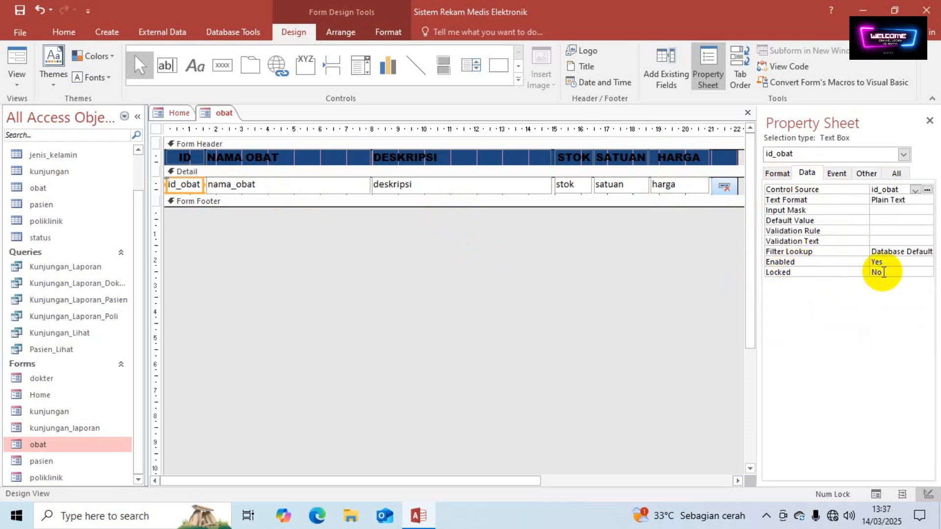
left_click(892, 271)
left_click(926, 272)
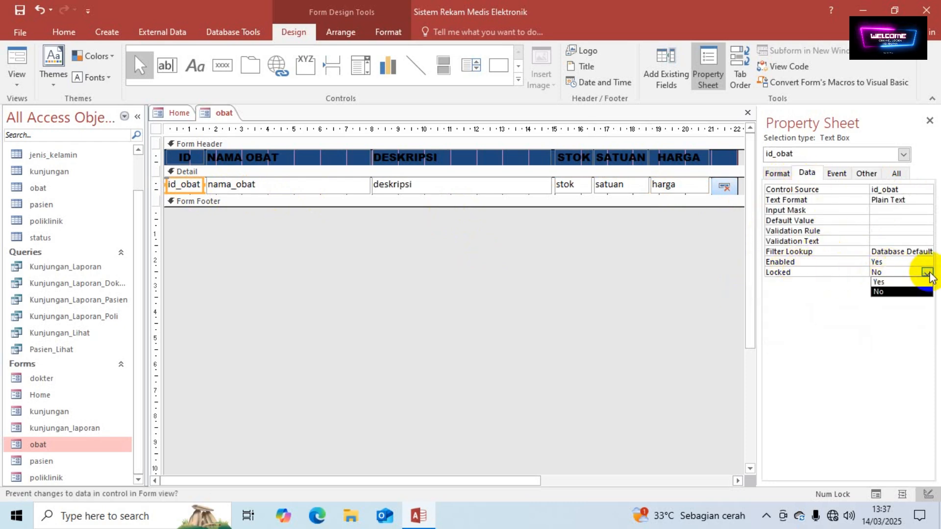
left_click(895, 282)
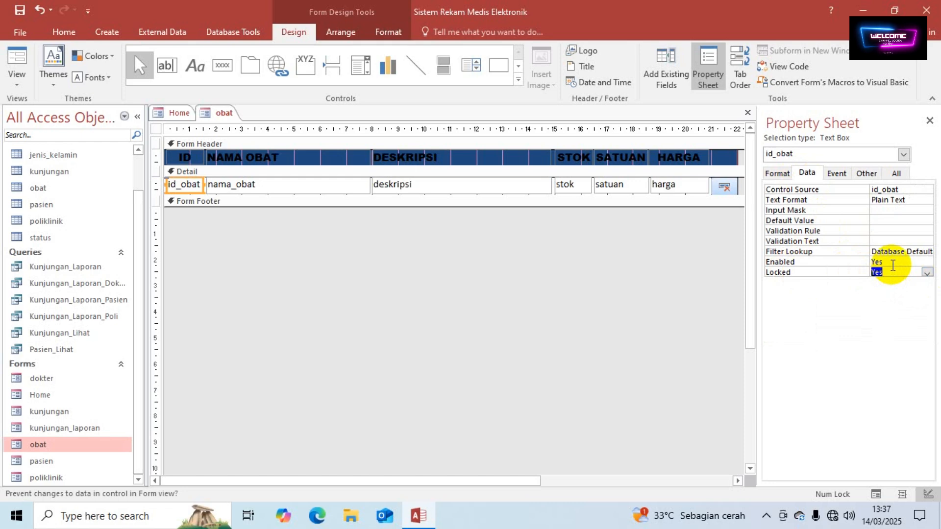
left_click(893, 265)
left_click(926, 262)
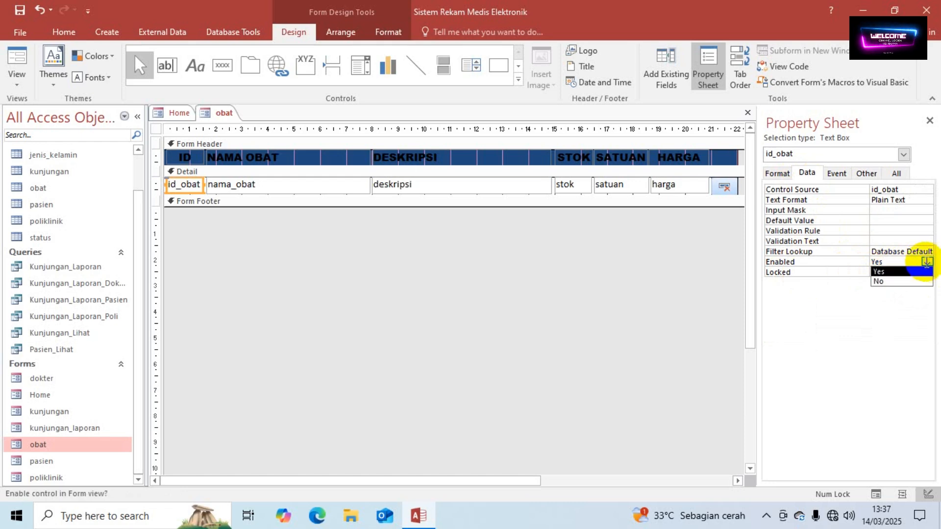
left_click(890, 282)
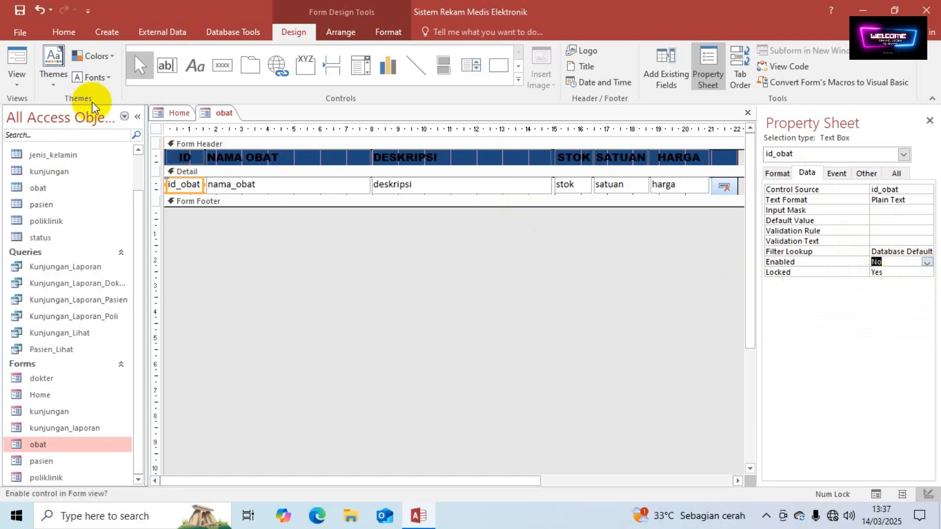
Step: Change the obat form's tab order in the Detail section so that Command11 comes last, after harga
left_click(156, 130)
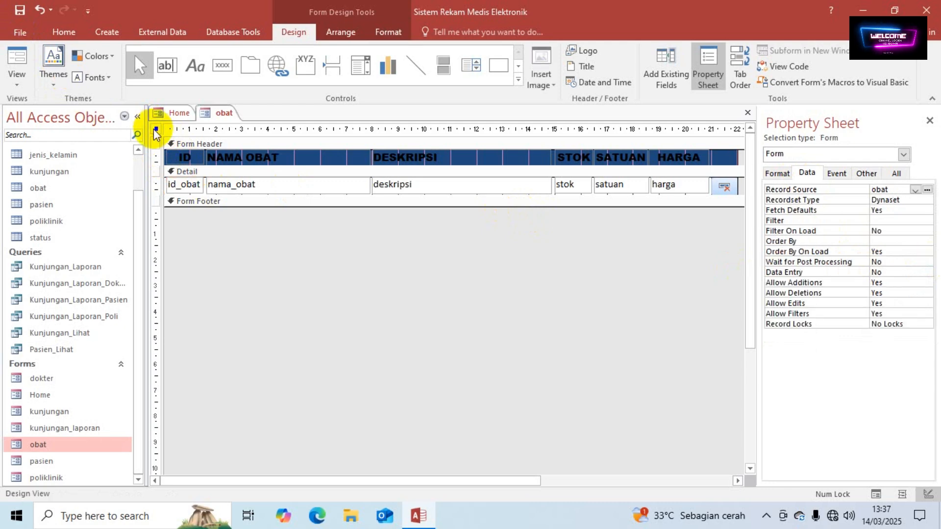
right_click(155, 130)
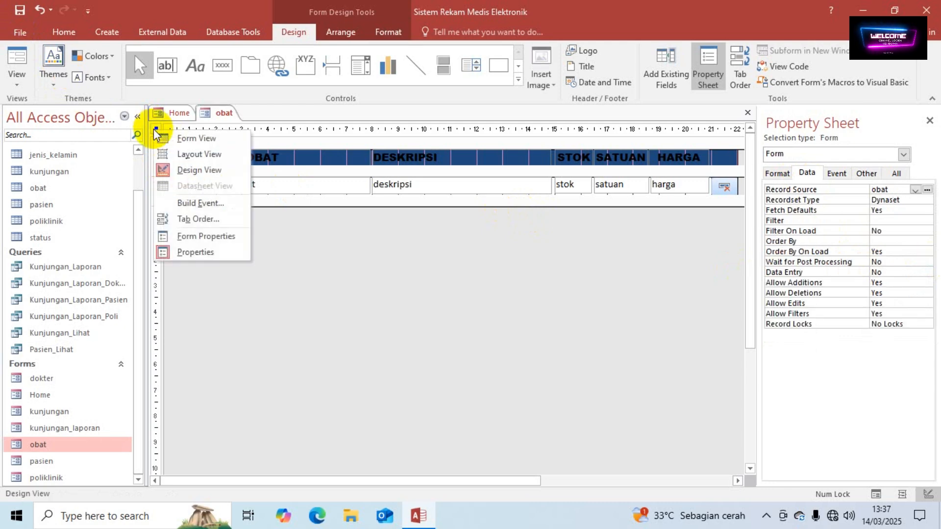
left_click(206, 219)
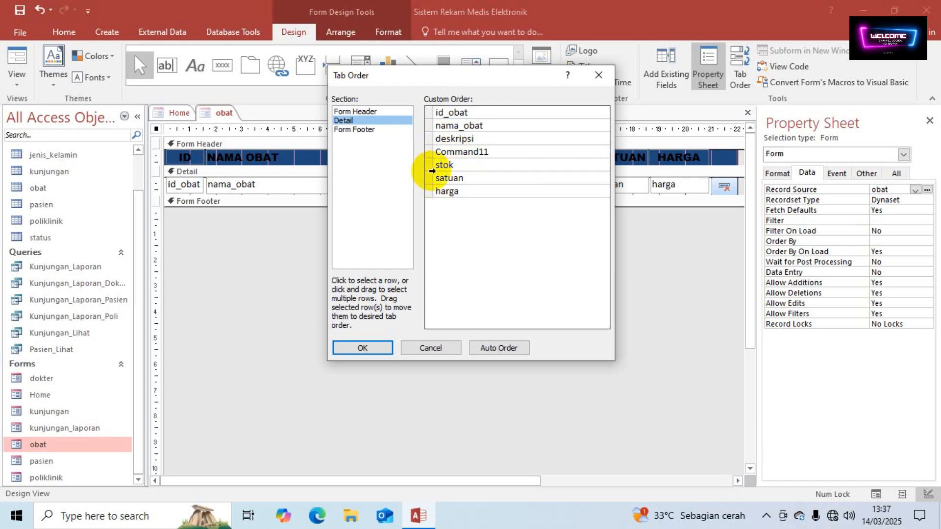
left_click(428, 153)
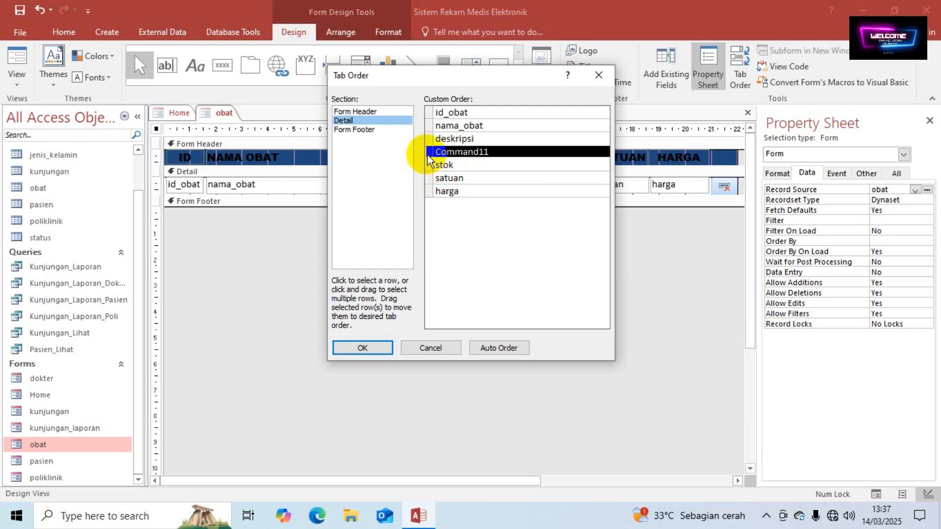
left_click_drag(428, 157, 427, 200)
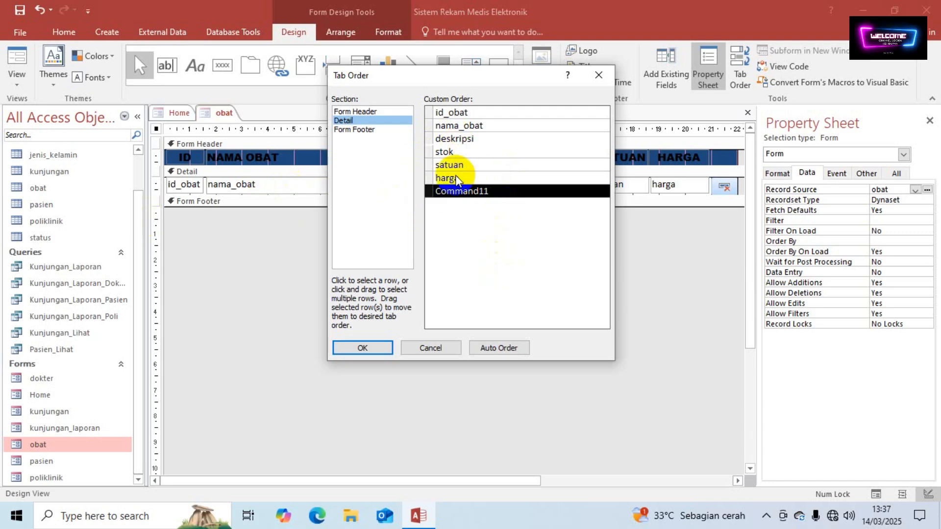
left_click(366, 346)
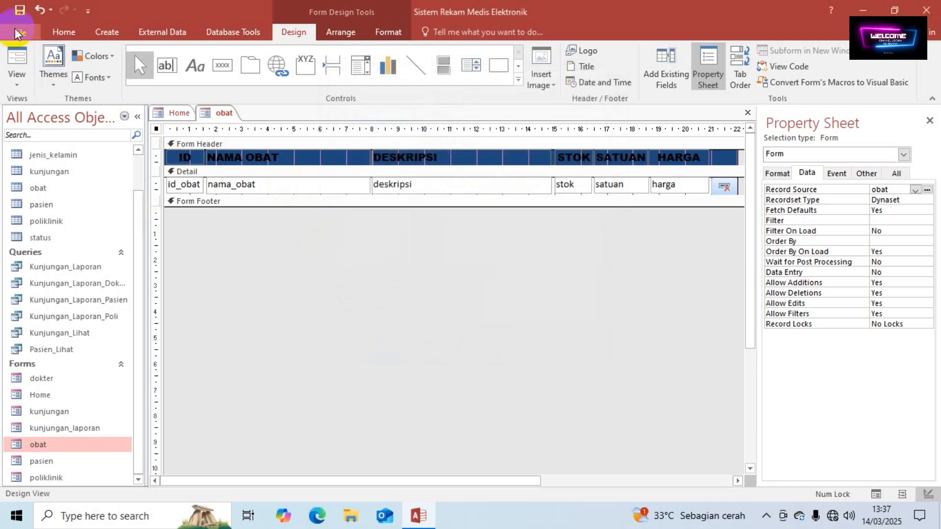
Step: Show the obat form in Form View, step through its fields to check the tab order, and close it
left_click(17, 61)
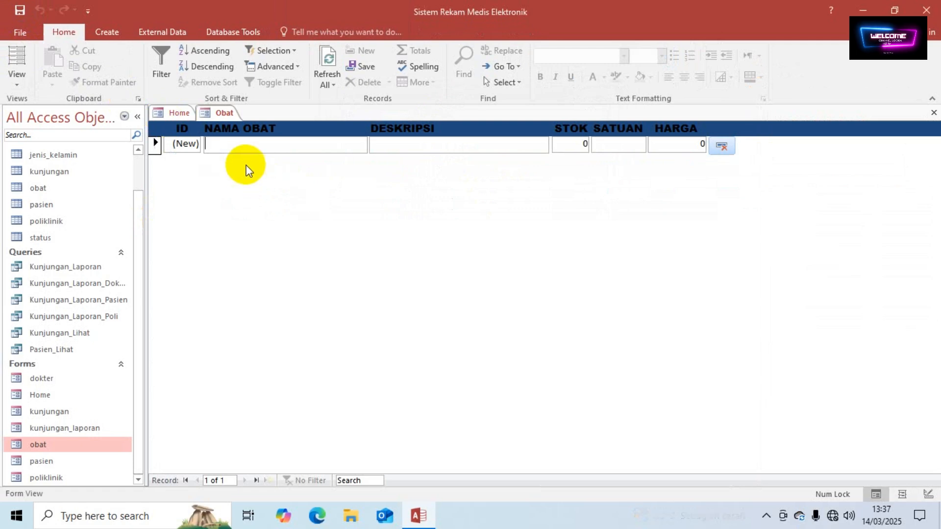
key("Tab")
key("Tab")
key("Tab")
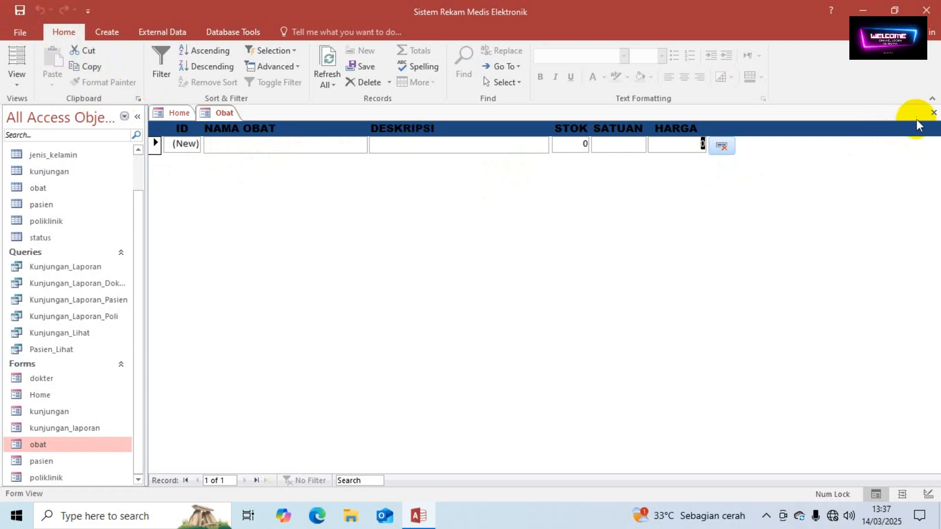
left_click(932, 113)
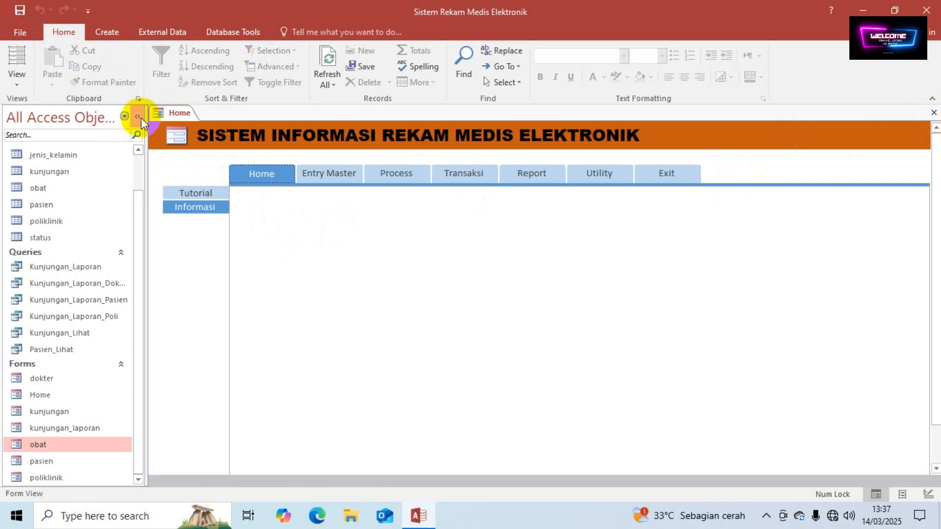
Step: Show the Entry Master page of the Home form with the Navigation Pane collapsed
left_click(138, 117)
left_click(211, 175)
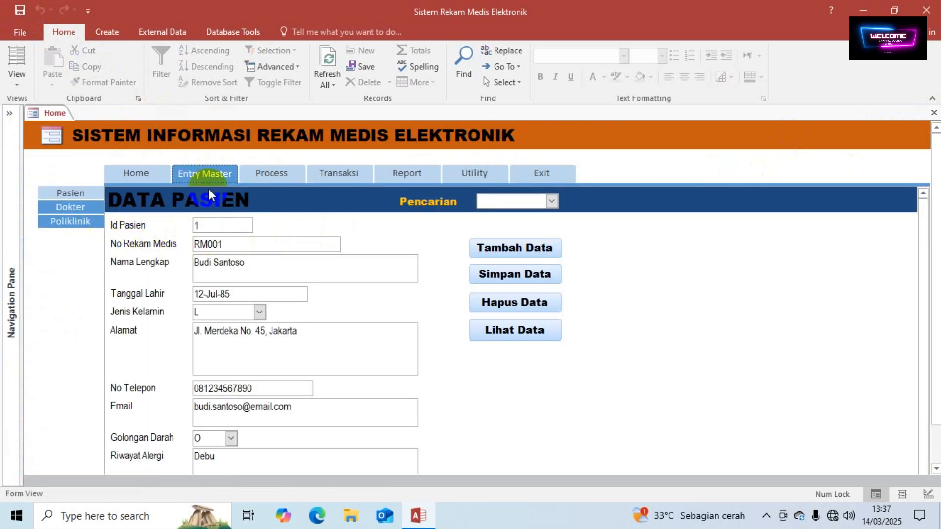
right_click(53, 271)
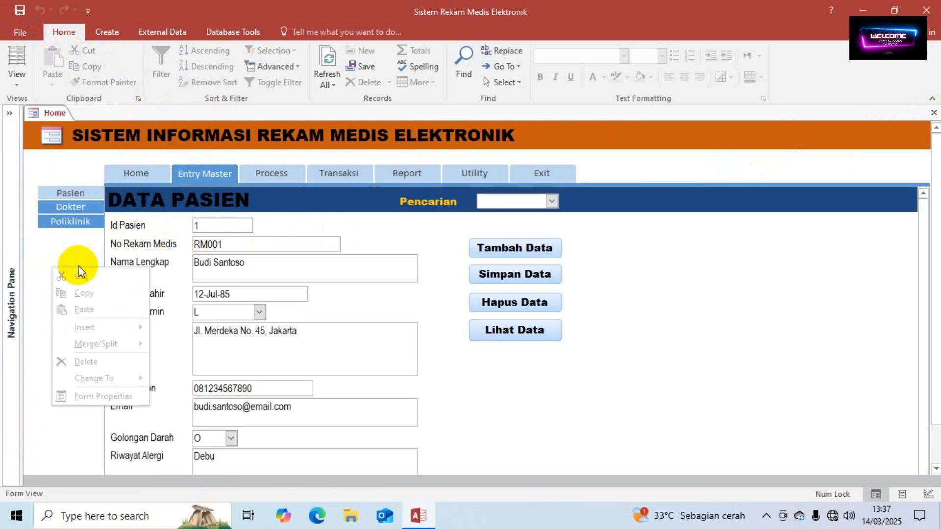
left_click(369, 225)
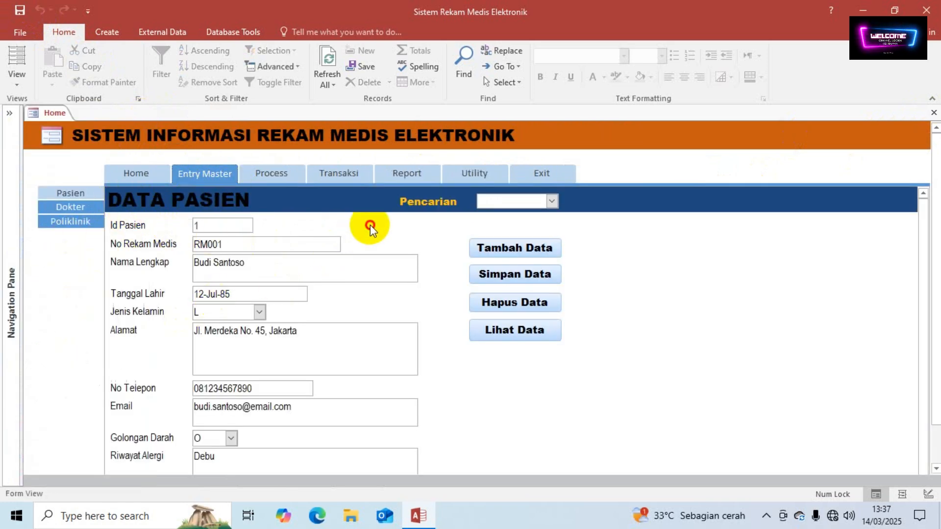
left_click(9, 113)
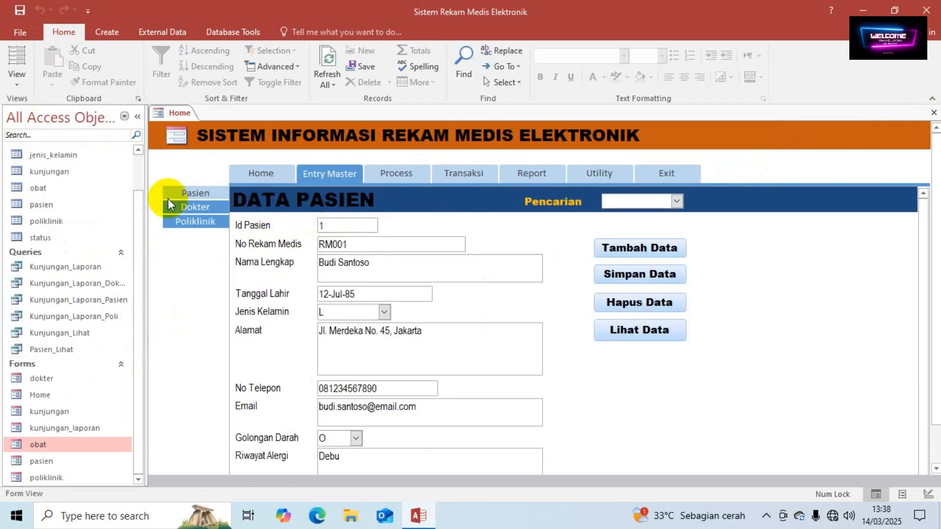
left_click(137, 115)
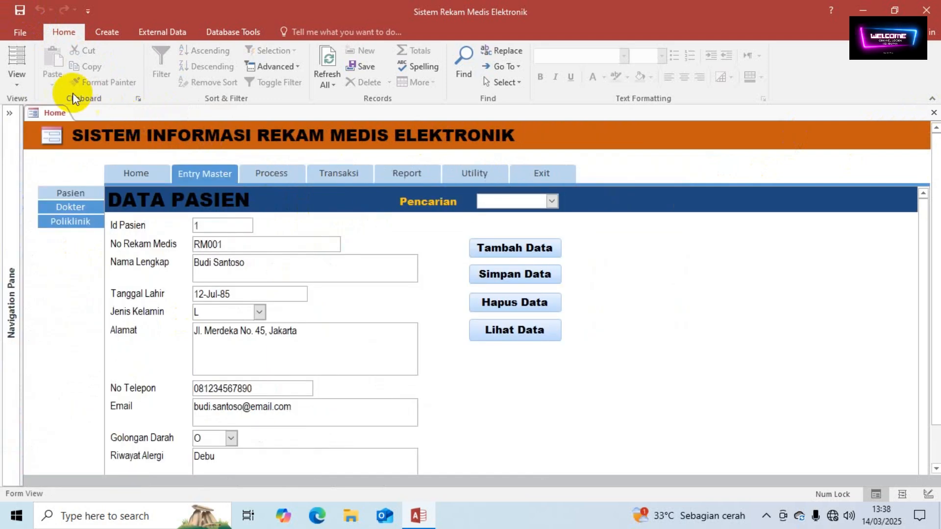
Step: Open the Home form in Design View and add a navigation button captioned Obat below Poliklinik on the Entry Master page
left_click(17, 61)
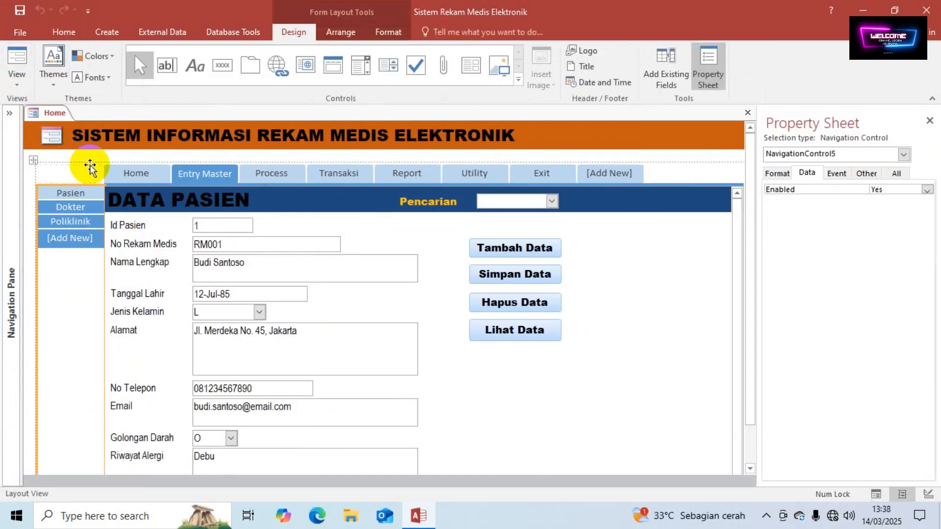
left_click(17, 78)
left_click(39, 159)
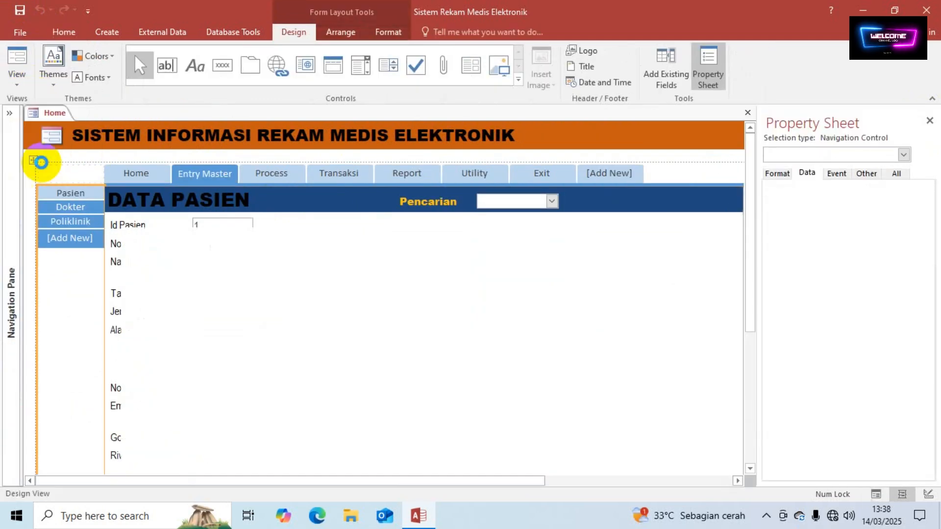
left_click(230, 215)
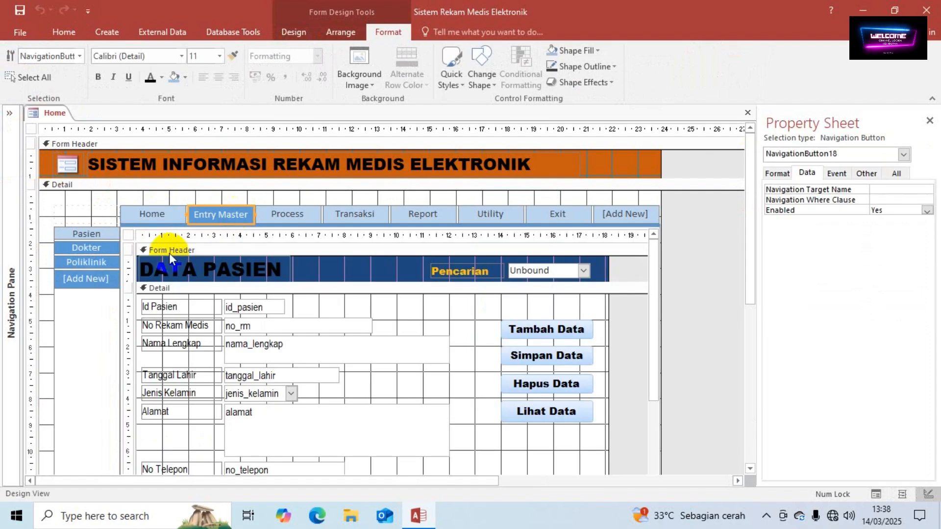
left_click(96, 280)
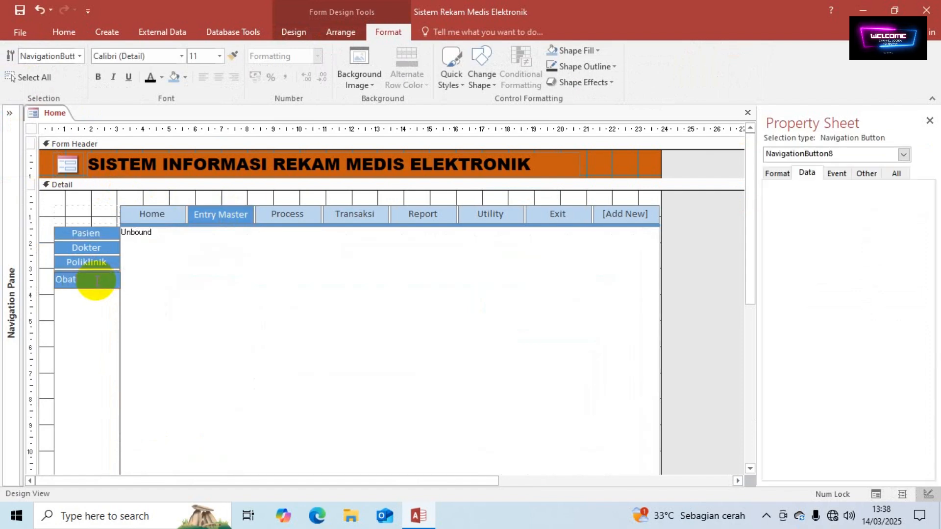
key("Return")
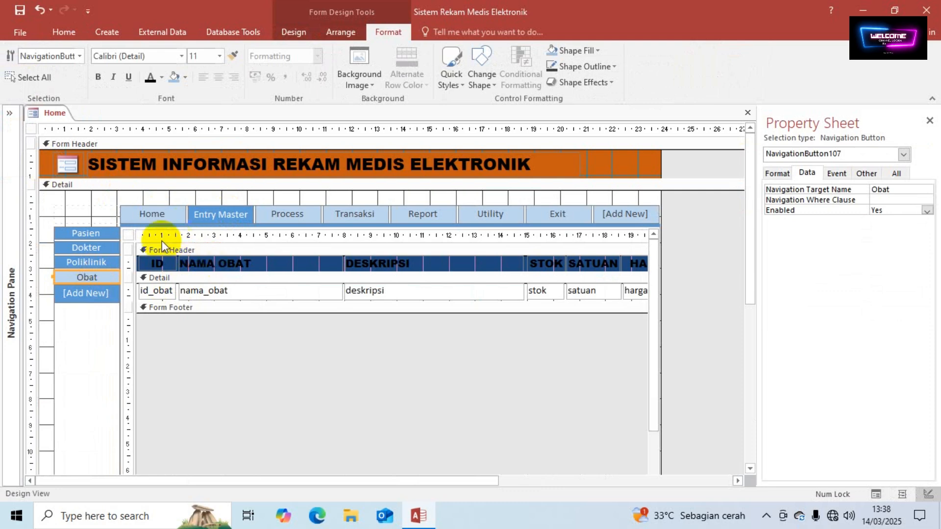
Step: Set the Obat navigation button's Navigation Target Name to the obat form, save the Home form and close it
left_click(895, 191)
left_click(927, 190)
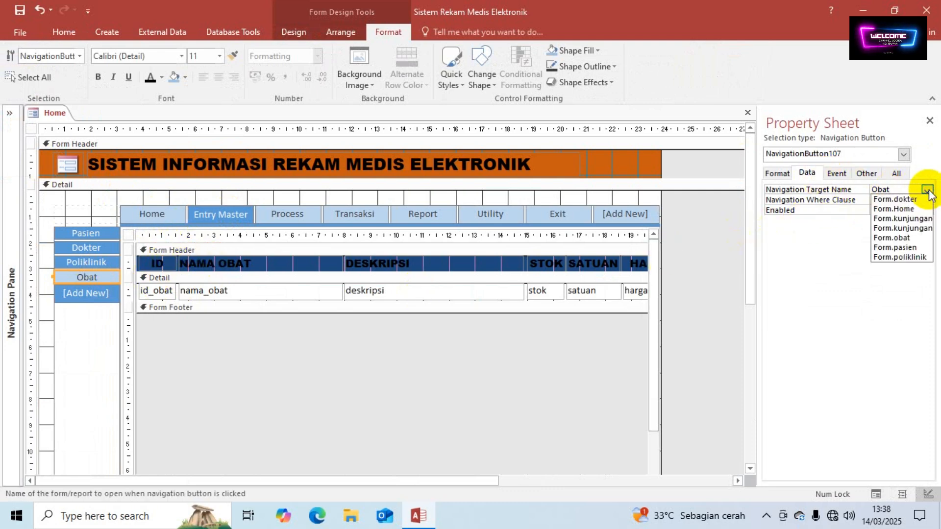
left_click(899, 238)
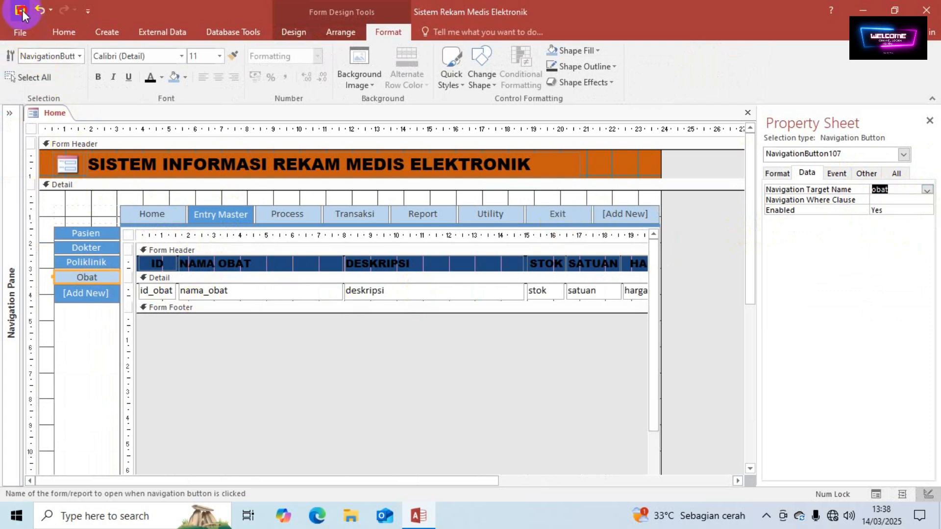
left_click(747, 113)
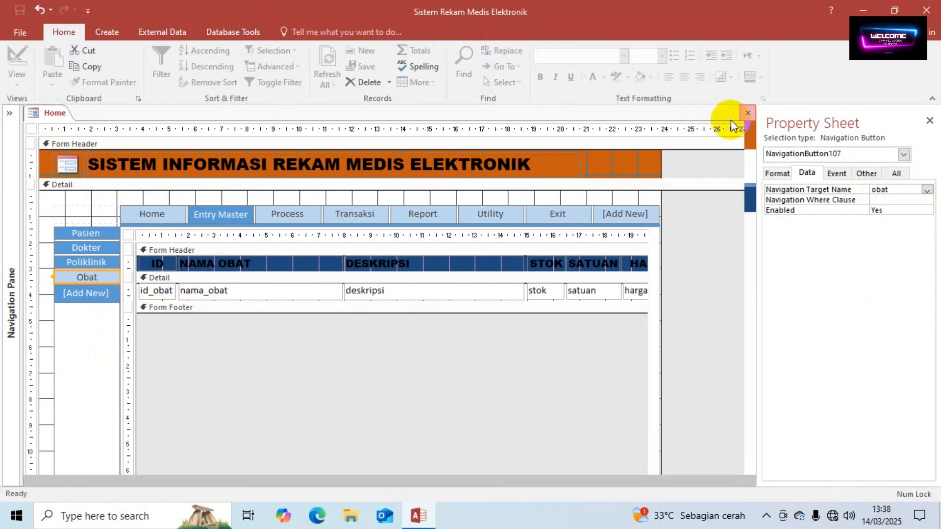
Step: Reopen the Home form in Form View and display the Obat entry form under Entry Master
left_click(11, 115)
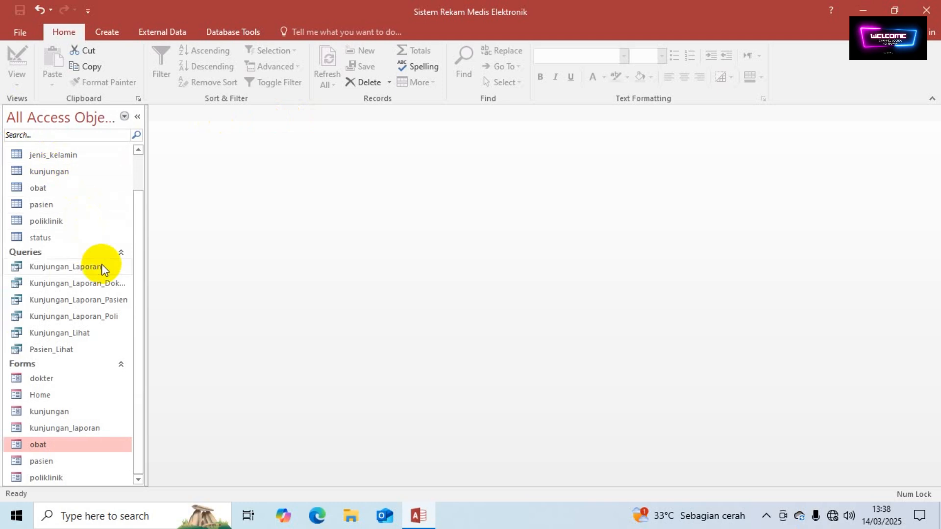
double_click(43, 396)
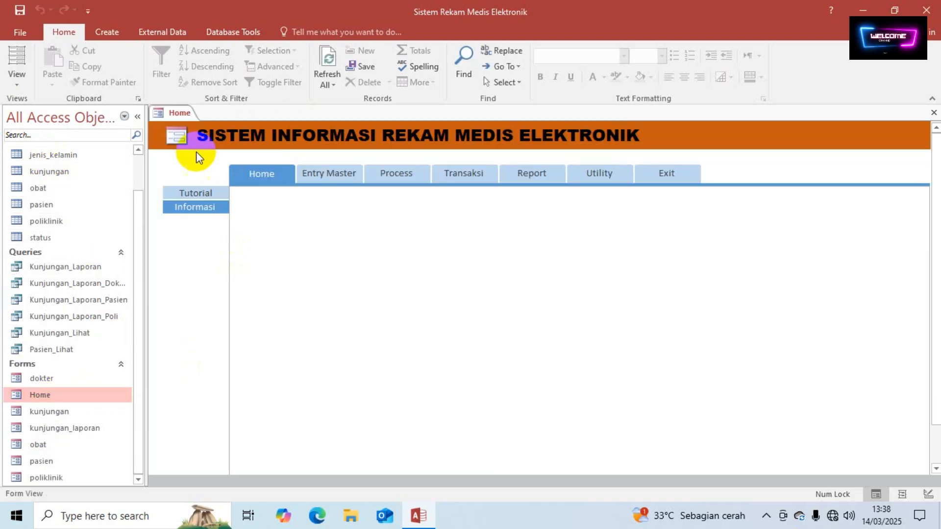
left_click(137, 117)
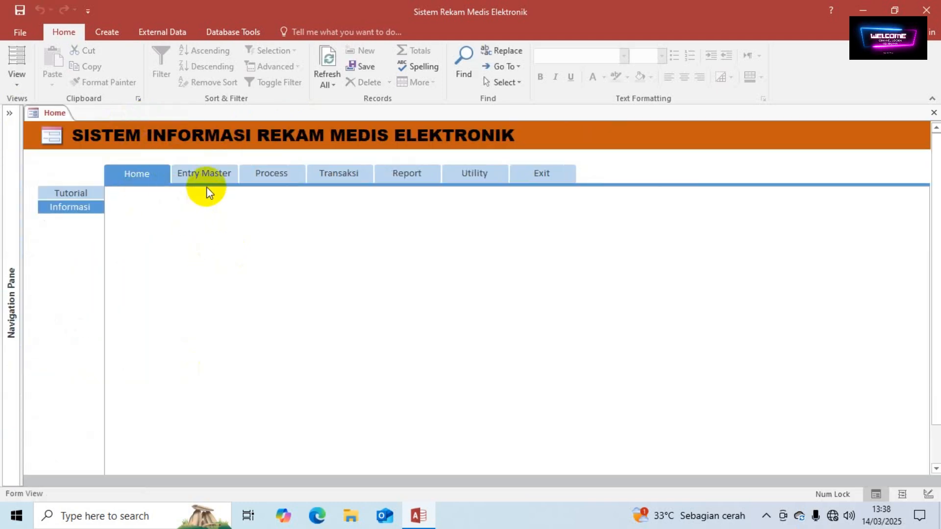
left_click(209, 175)
left_click(79, 240)
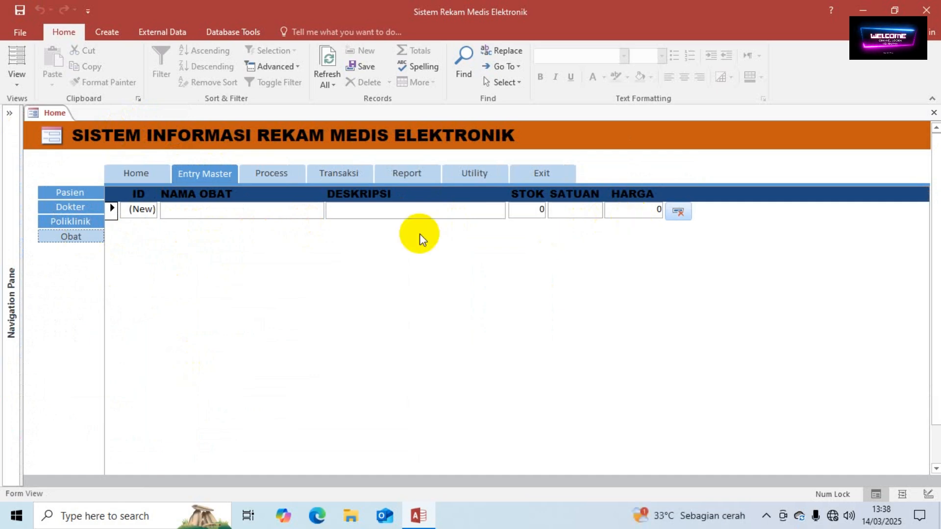
Step: Look through the Process and Transaksi pages of the Home form and return to Entry Master
left_click(285, 181)
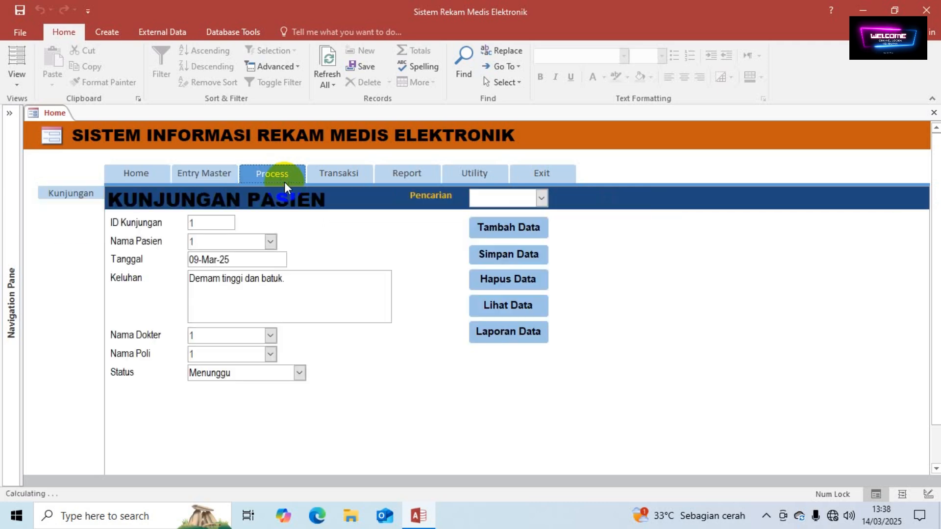
left_click(345, 177)
left_click(222, 176)
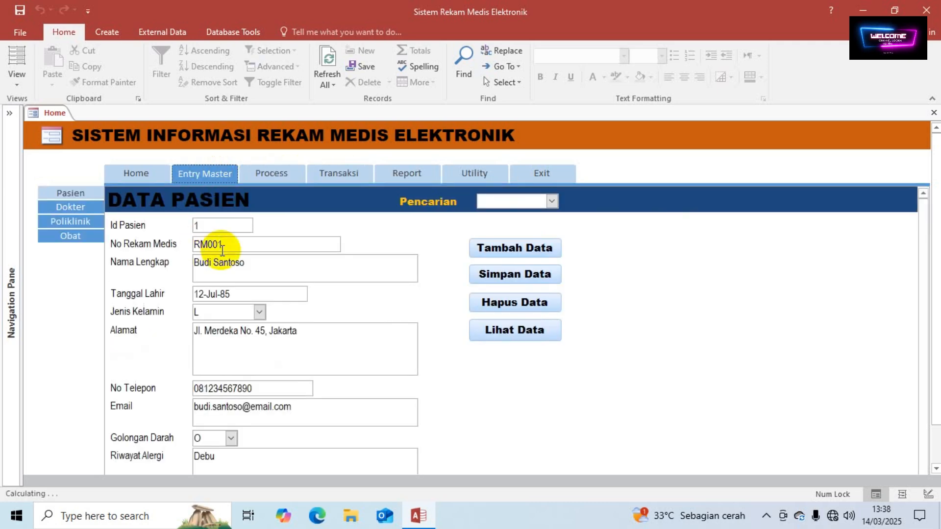
left_click(292, 176)
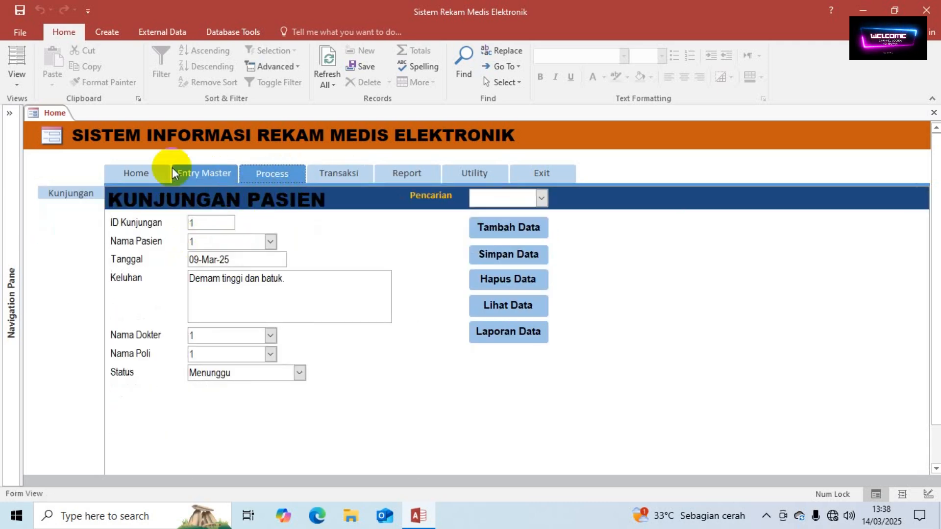
left_click(189, 173)
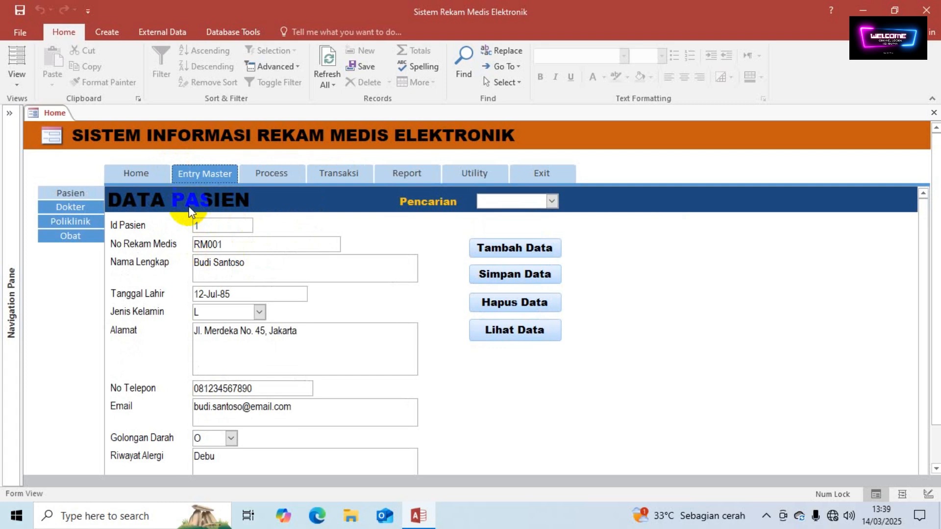
Step: Check the Obat entry form under Entry Master, show the list of database objects and return to the Home page
left_click(71, 235)
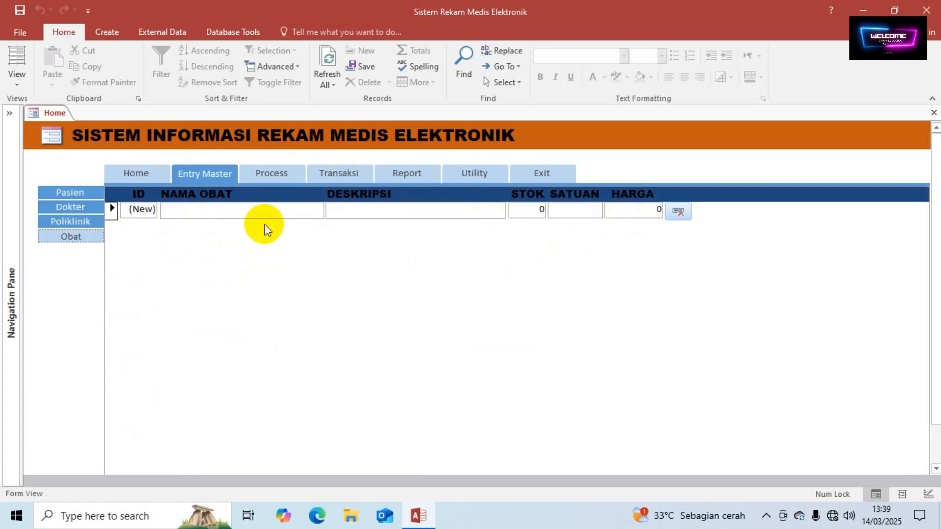
left_click(461, 215)
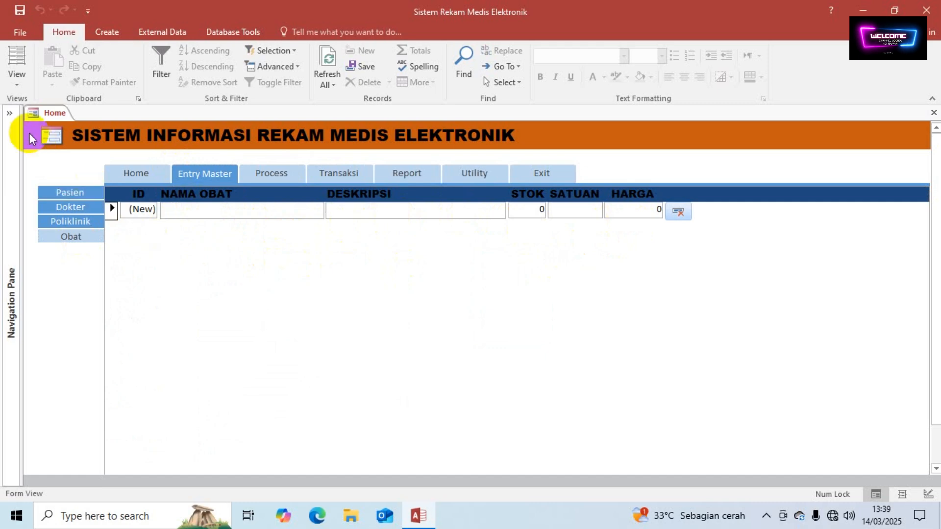
left_click(9, 114)
left_click(269, 179)
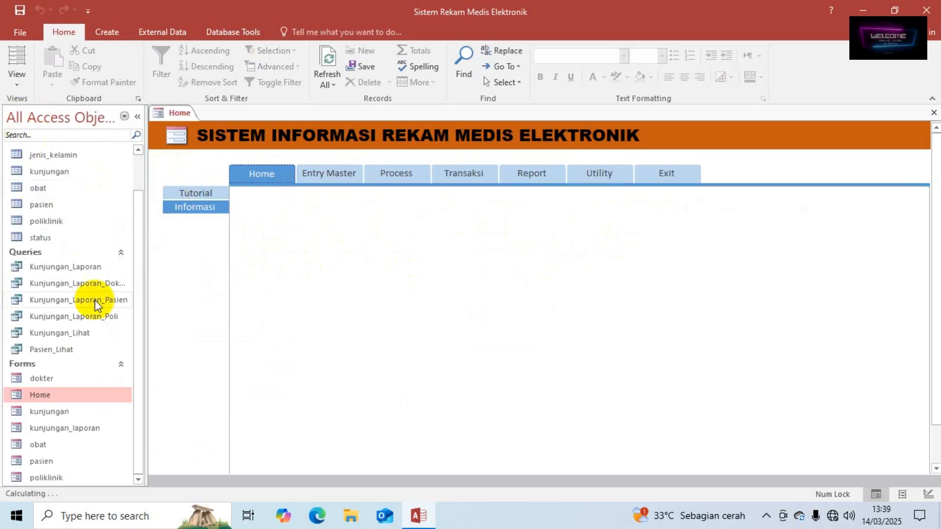
Step: Open the obat form in Design View
double_click(43, 446)
right_click(316, 267)
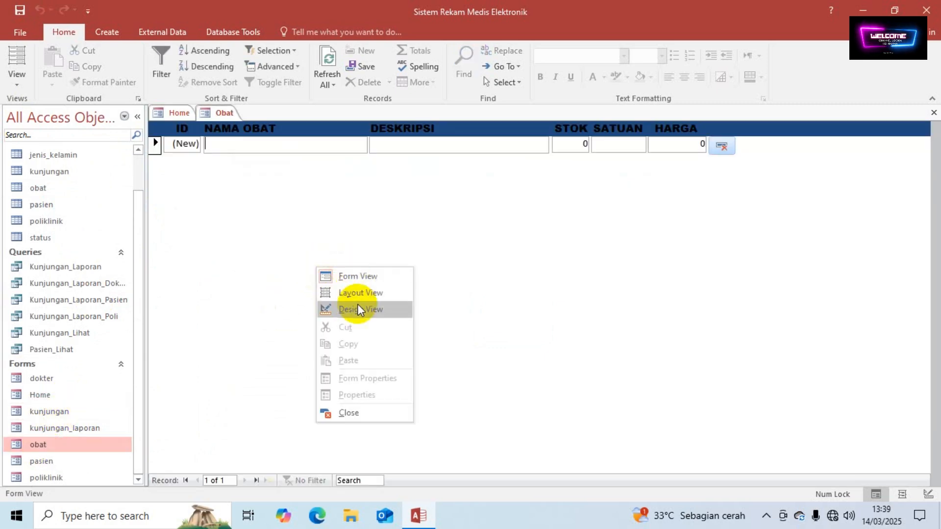
left_click(342, 309)
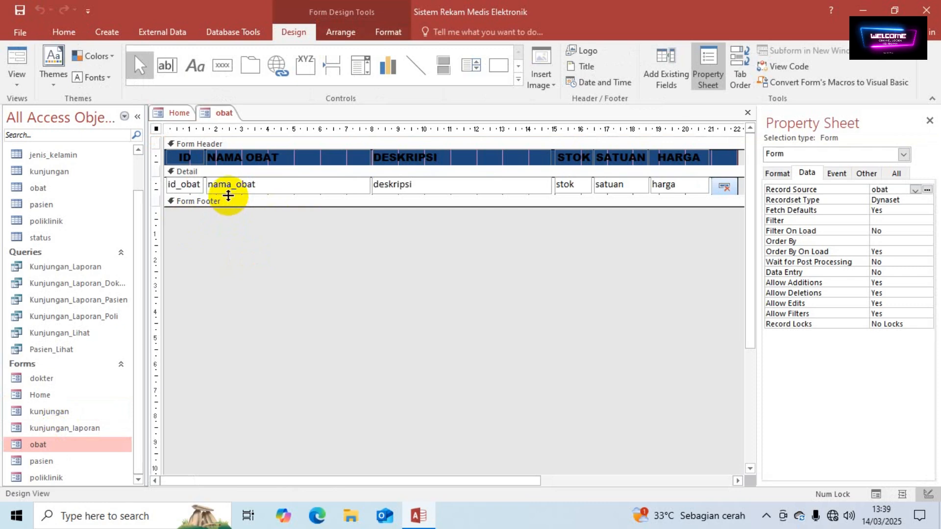
Step: Enlarge the Detail section, try to move the delete button slightly upward, and undo the move
left_click_drag(227, 196, 226, 236)
left_click_drag(179, 195, 686, 192)
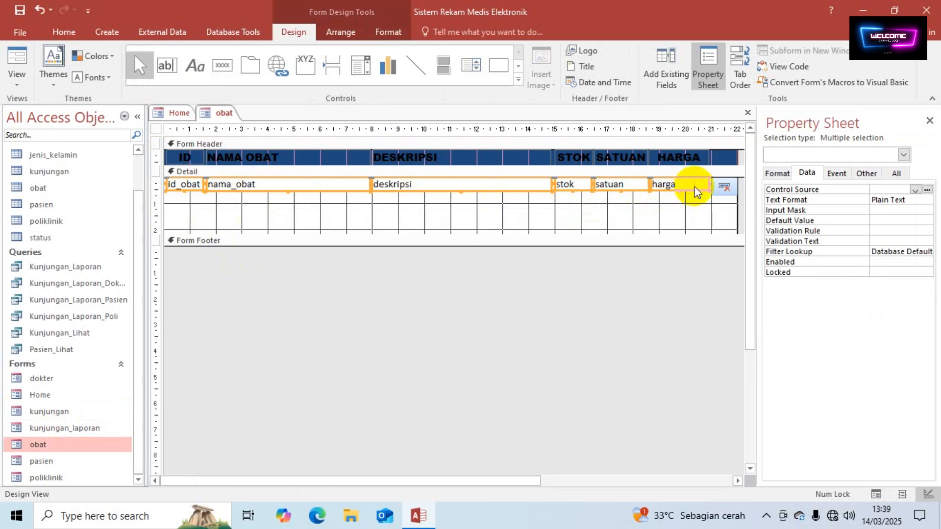
left_click(730, 190)
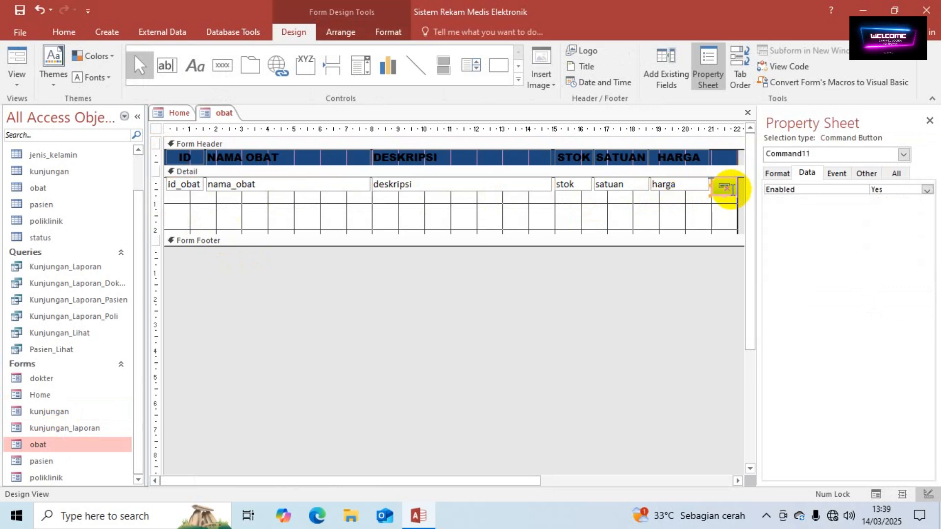
left_click_drag(731, 190, 734, 188)
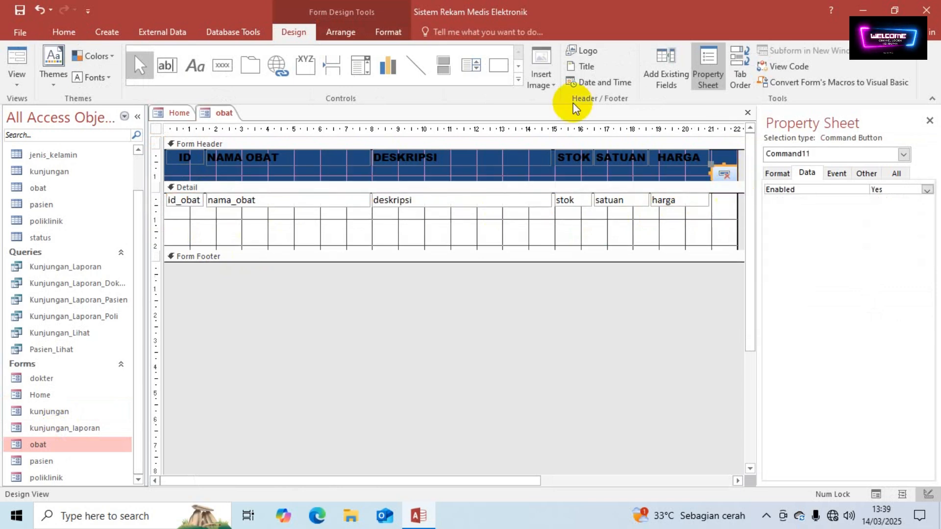
left_click(39, 9)
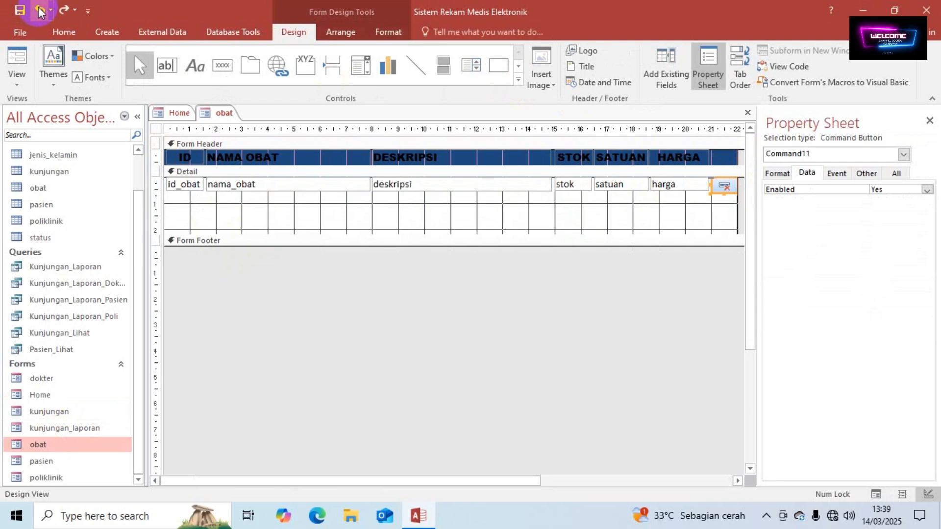
Step: Shrink the obat form's Detail section to fit the single row of fields and check the form in Form View before closing it
left_click(340, 210)
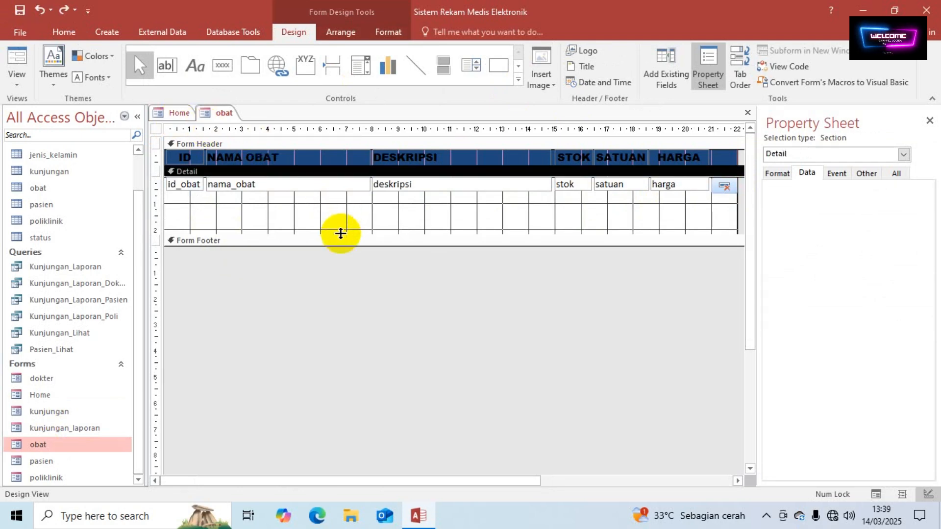
left_click_drag(340, 233, 338, 190)
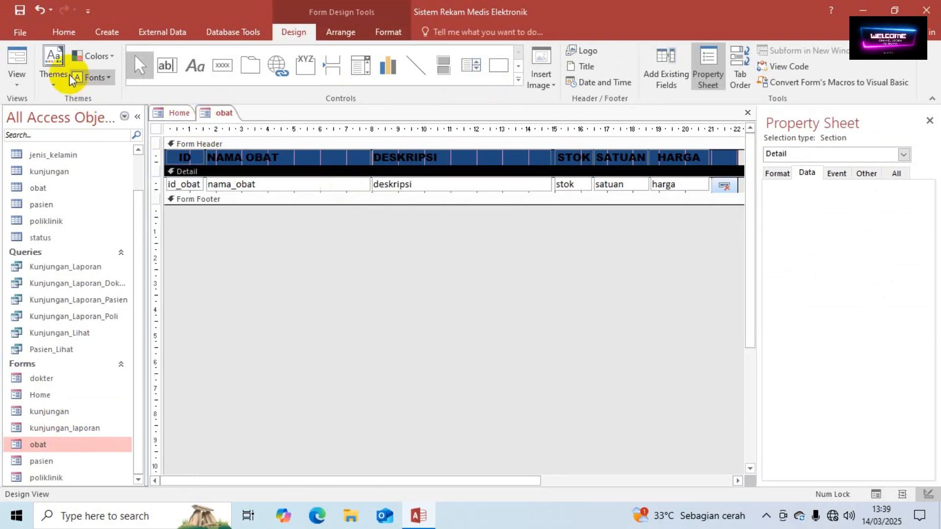
left_click(20, 61)
left_click(384, 145)
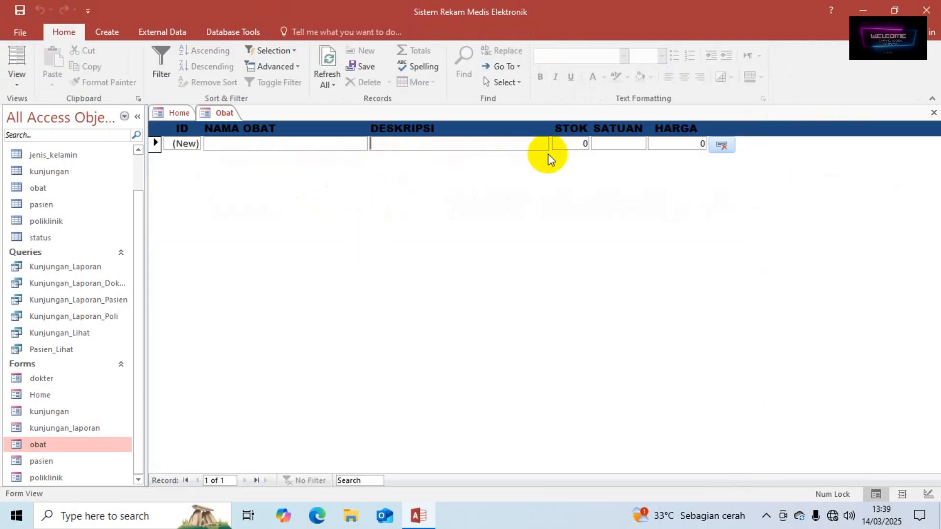
left_click(933, 113)
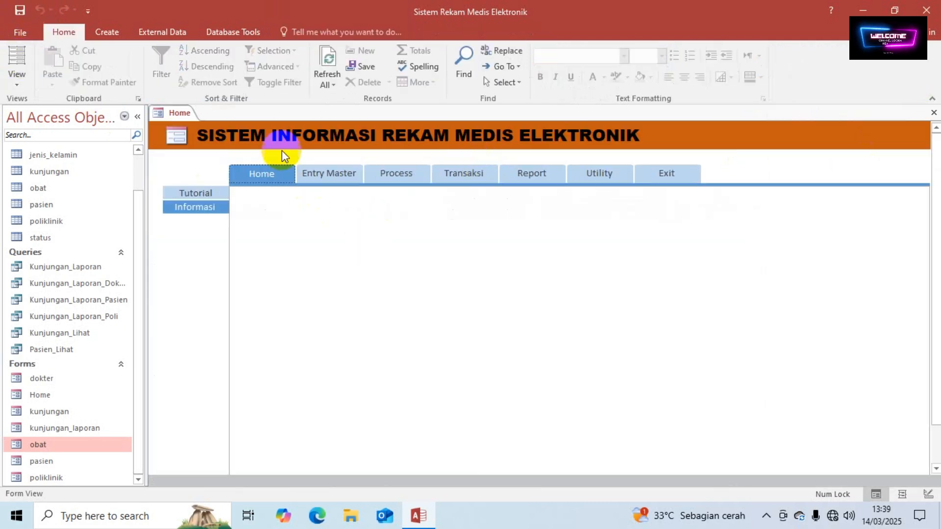
Step: Collapse the object list, save the Home form and display the Obat entry form under Entry Master
left_click(139, 117)
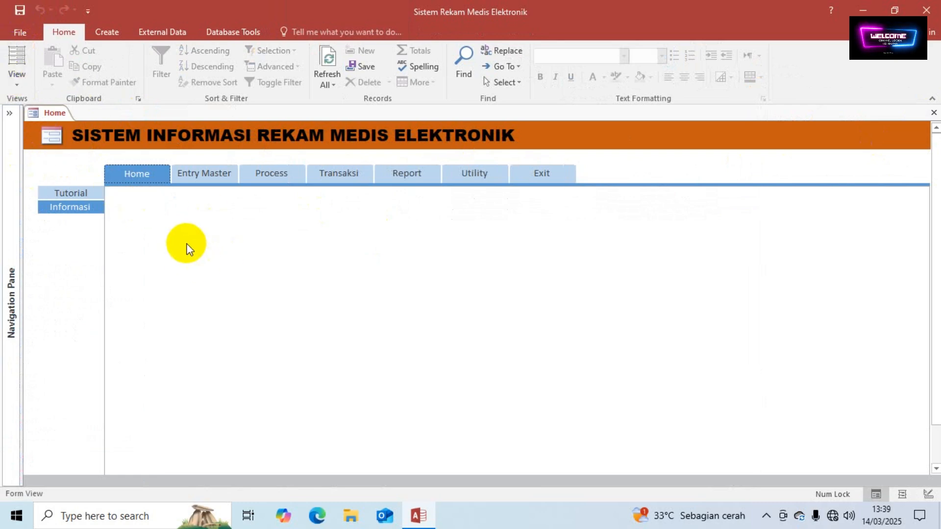
left_click(18, 11)
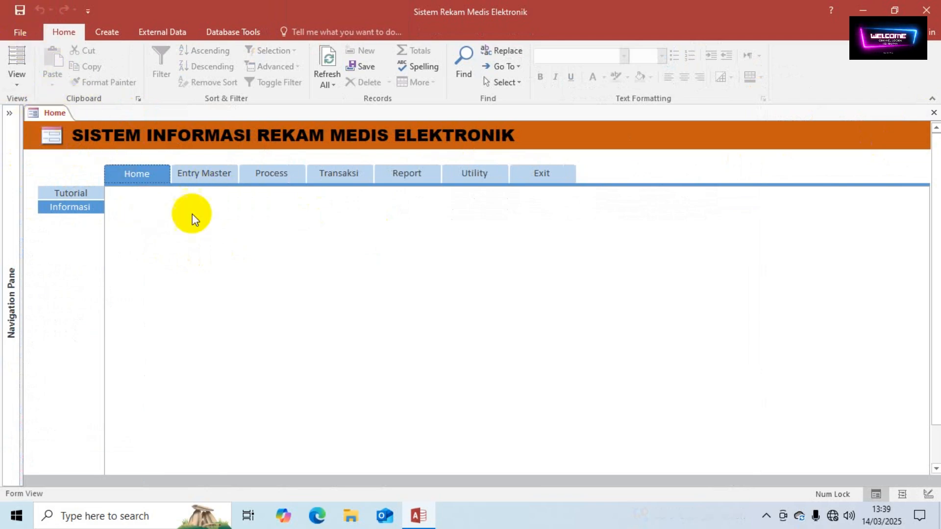
left_click(209, 177)
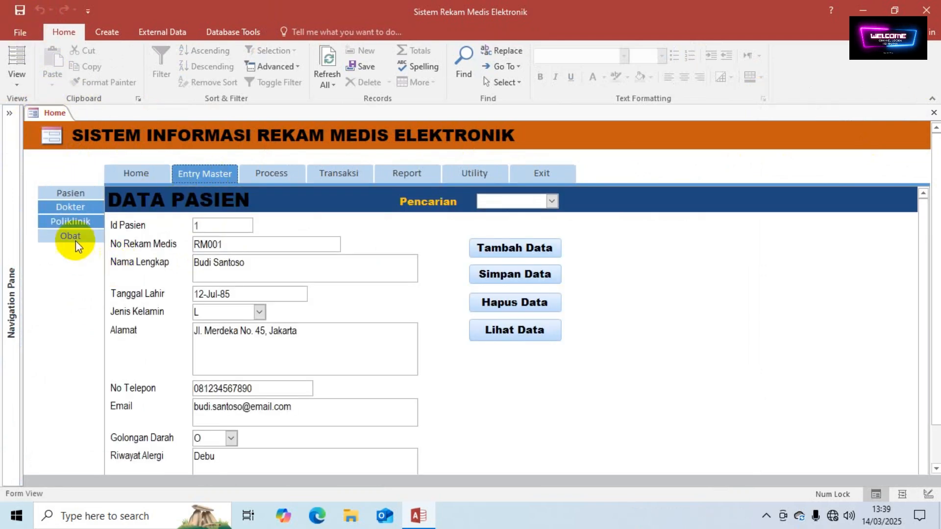
left_click(71, 237)
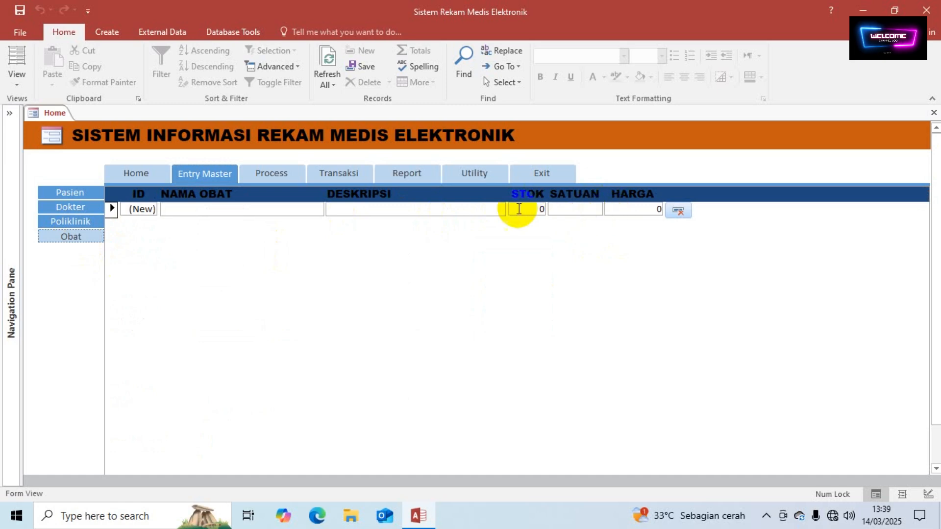